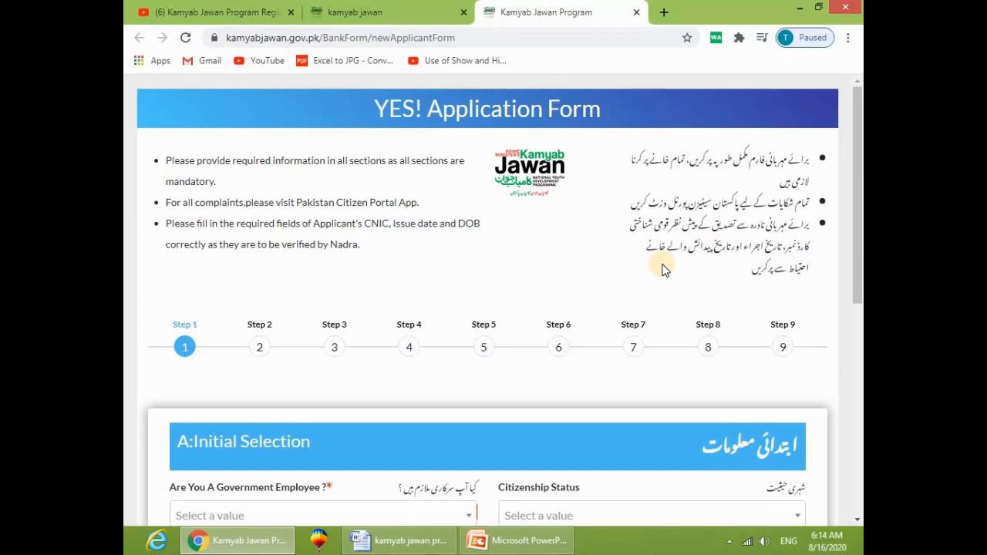
# Step: Look through the government employee, citizenship and bank dropdown options without choosing any
pyautogui.scroll(-1, 586, 274)
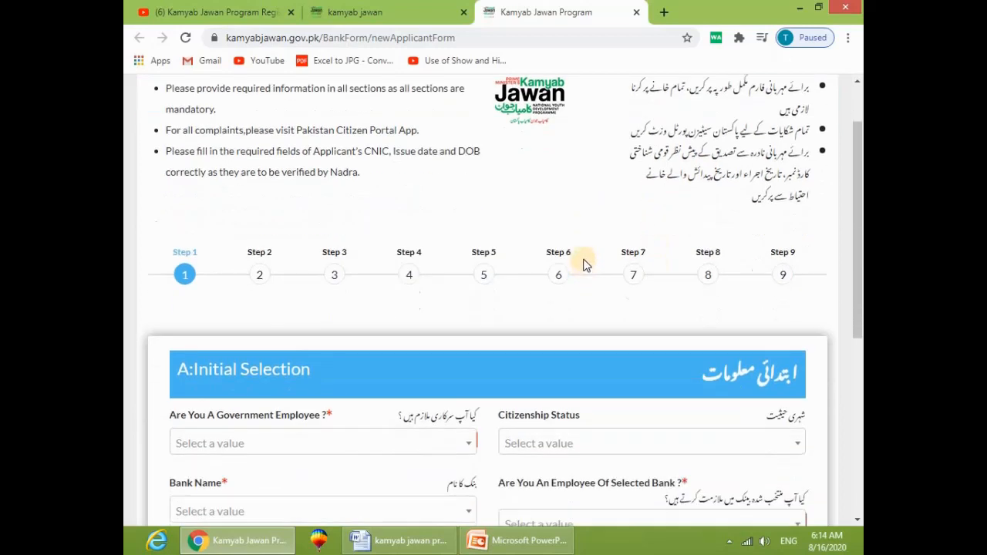
pyautogui.scroll(-2, 584, 265)
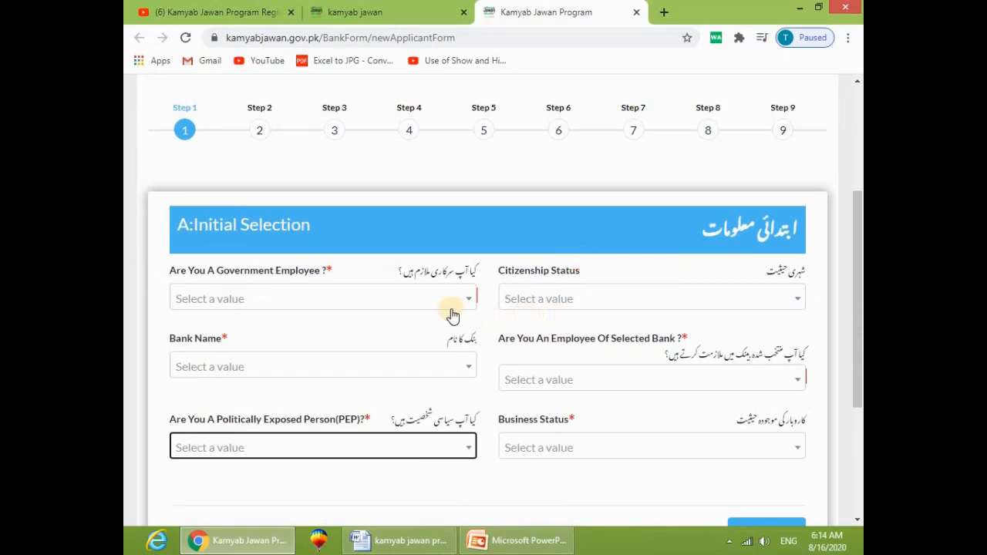
pyautogui.scroll(1, 193, 161)
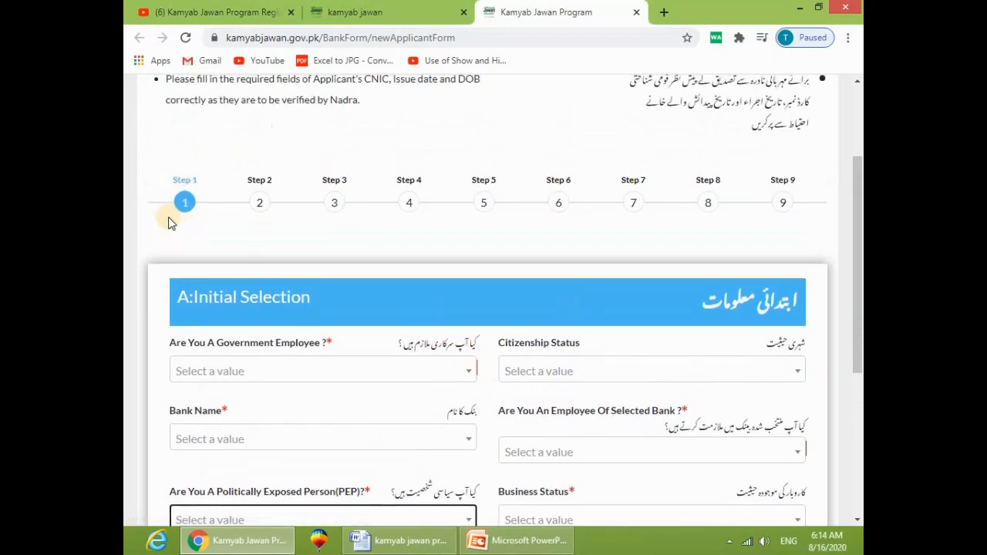
pyautogui.scroll(-1, 347, 343)
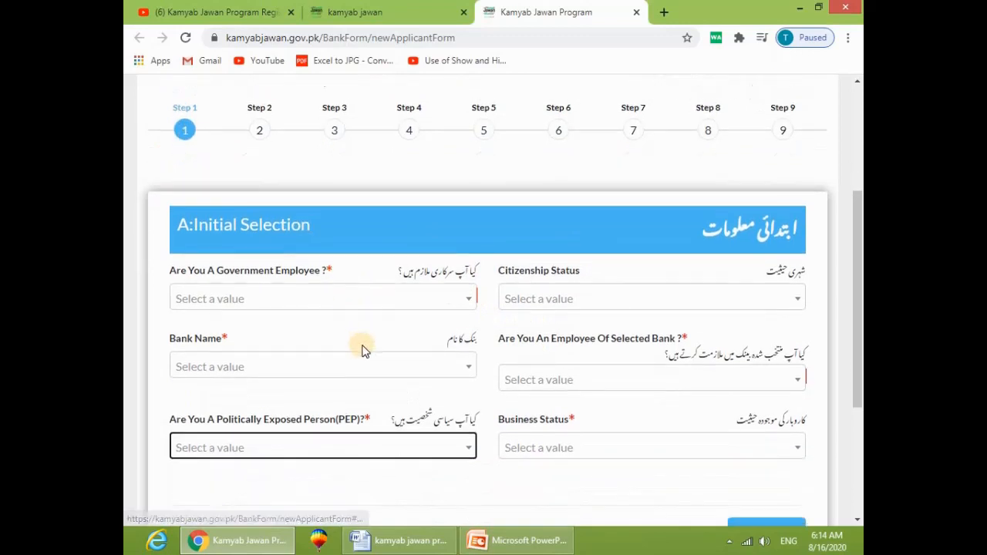
pyautogui.click(329, 302)
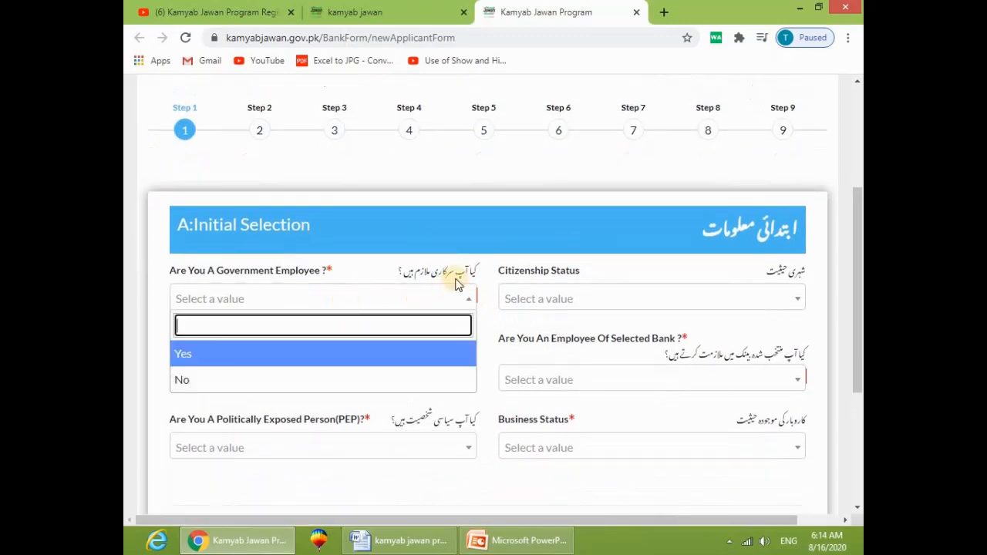
pyautogui.click(371, 277)
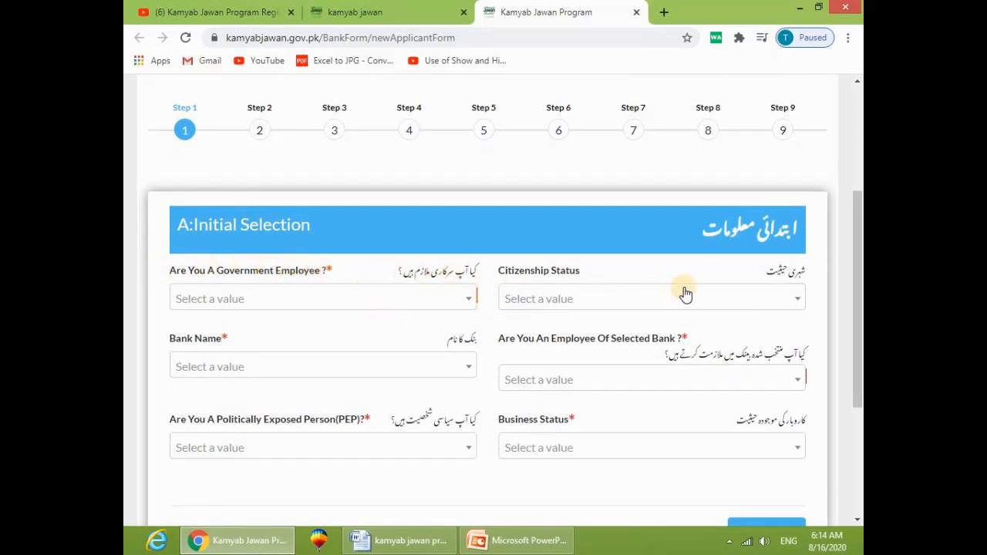
pyautogui.scroll(-1, 459, 331)
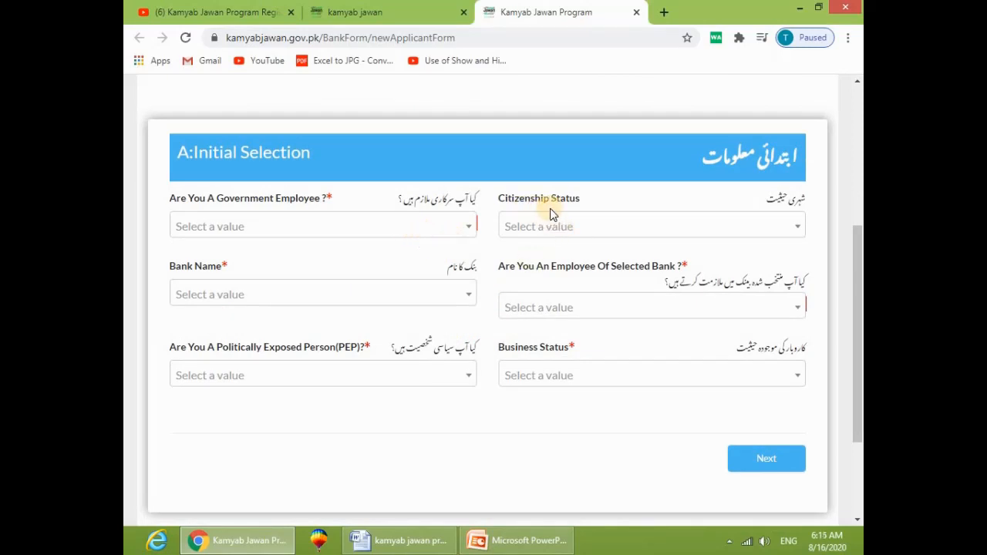
pyautogui.click(733, 227)
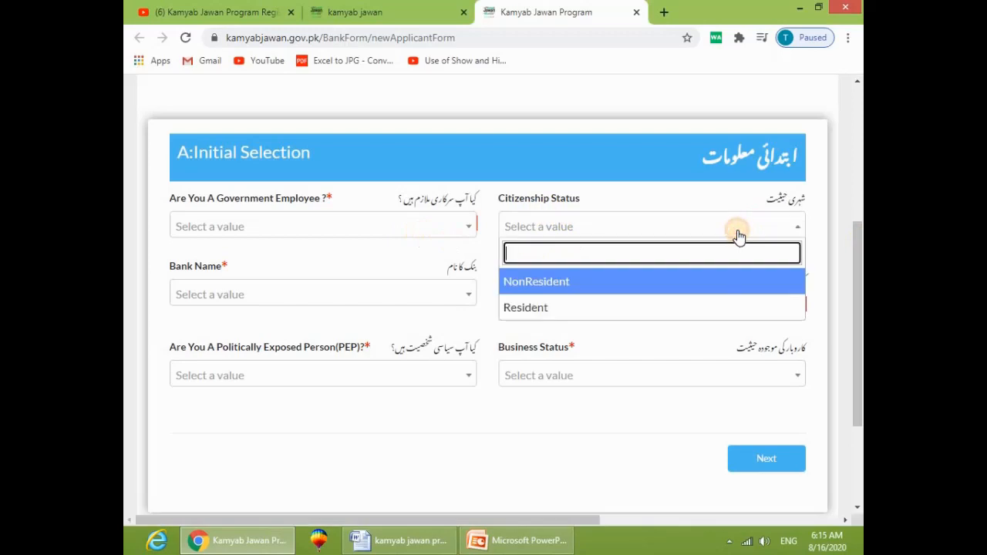
pyautogui.click(590, 287)
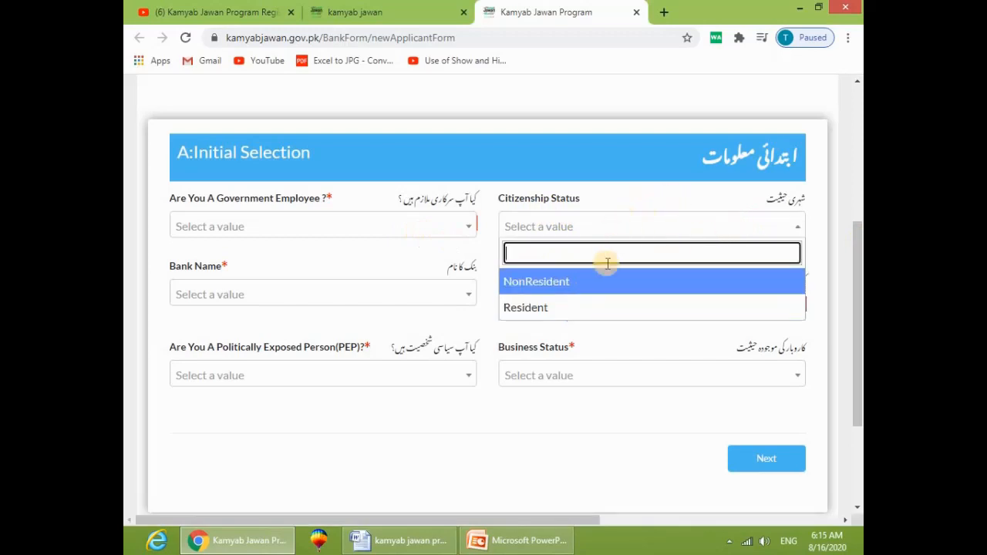
pyautogui.click(317, 267)
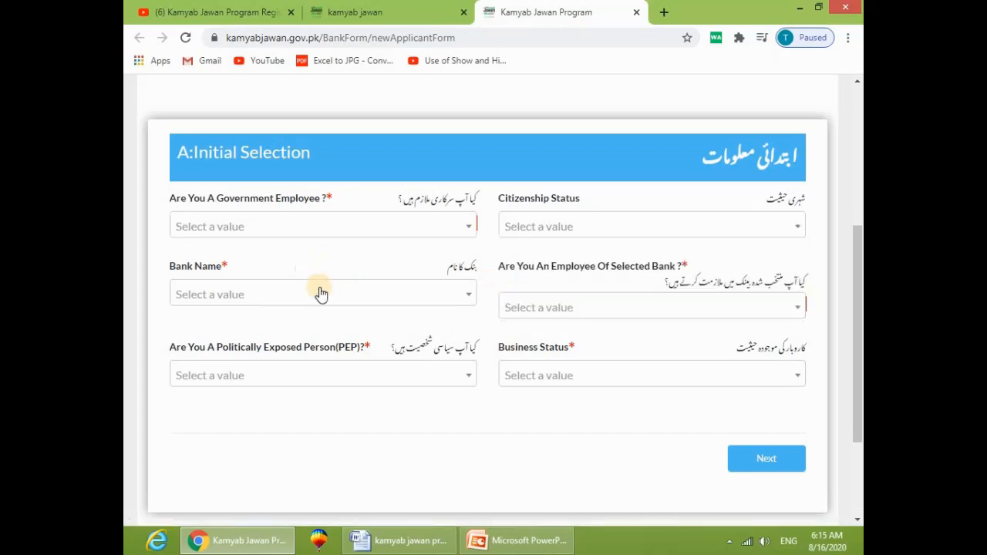
pyautogui.click(320, 293)
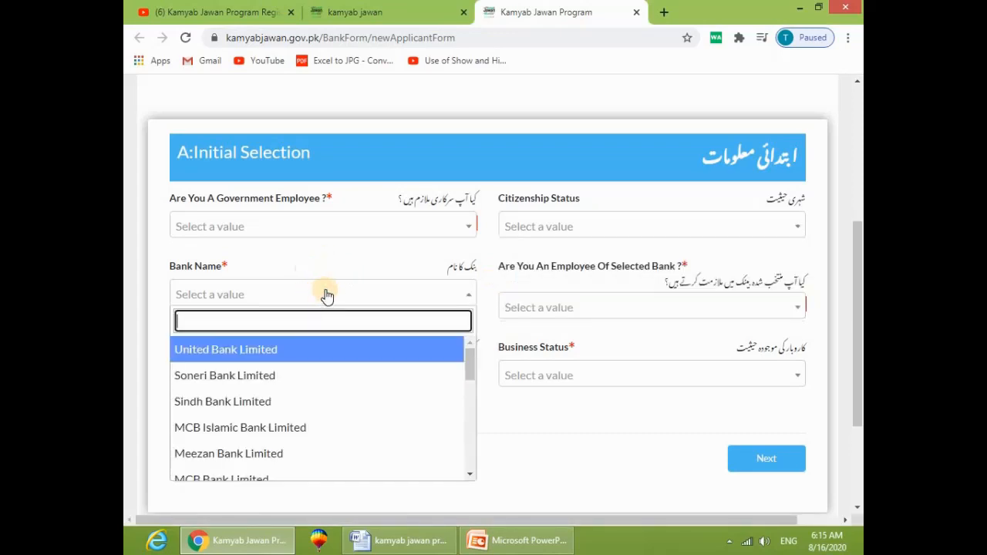
pyautogui.scroll(-5, 330, 352)
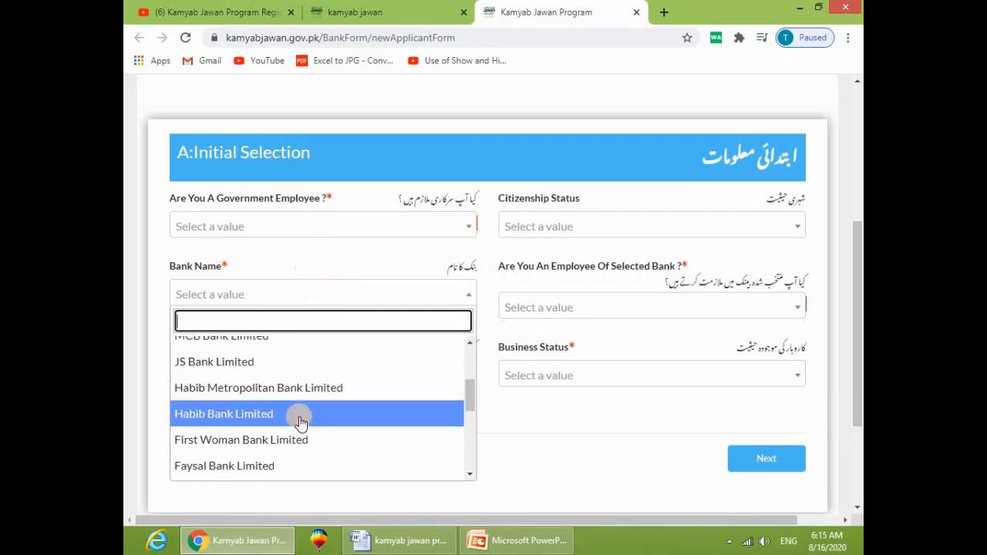
pyautogui.scroll(-8, 305, 441)
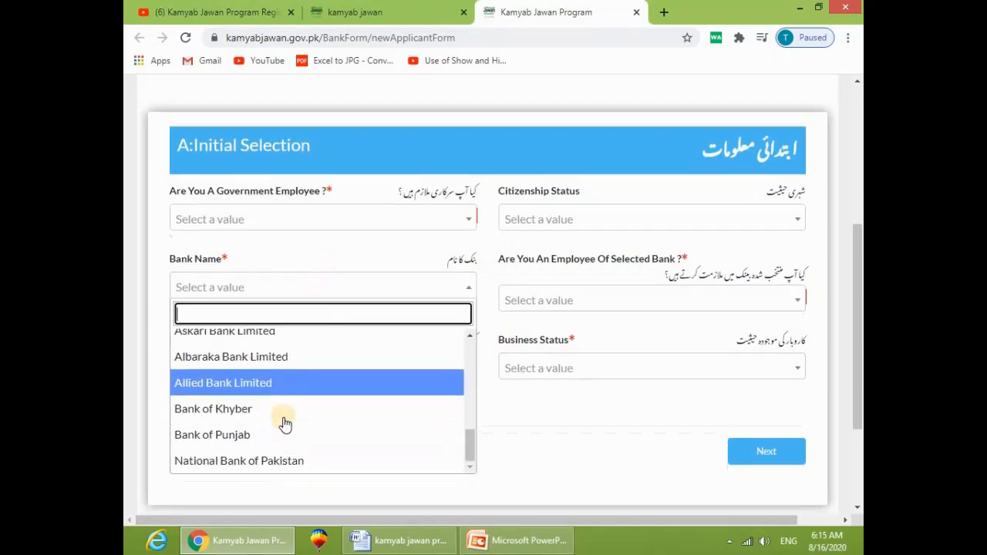
pyautogui.scroll(10, 283, 316)
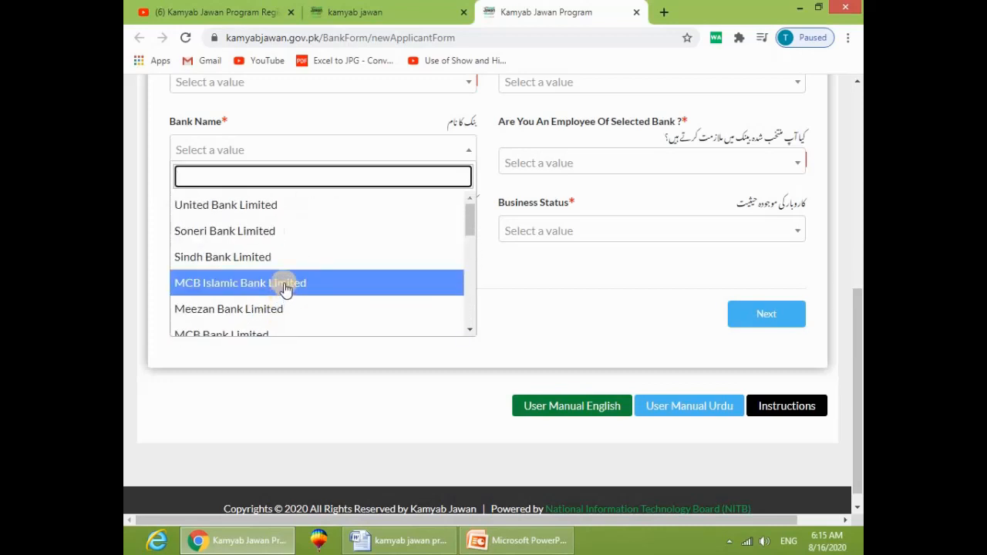
pyautogui.click(617, 198)
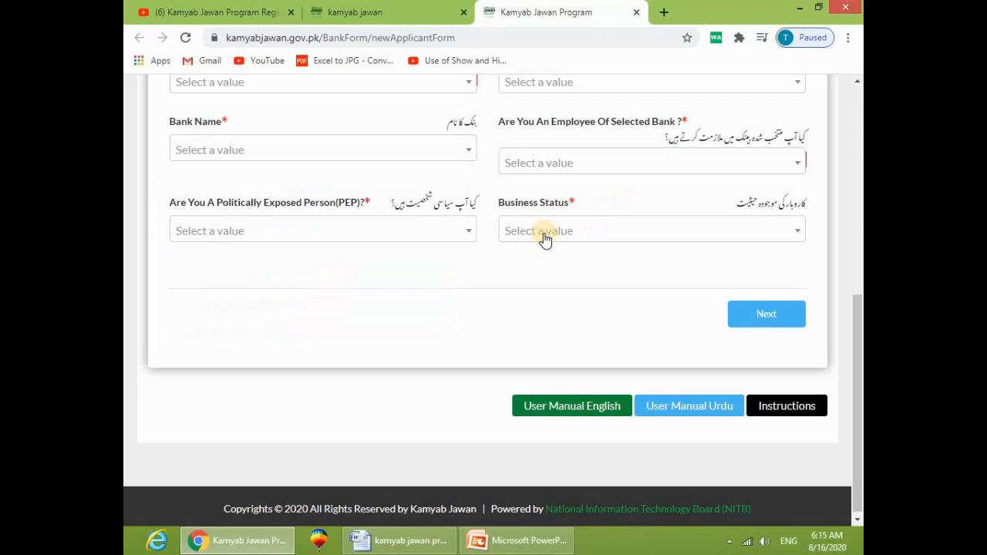
# Step: Look through the business status and PEP options, then try Next to reveal the required fields
pyautogui.click(544, 236)
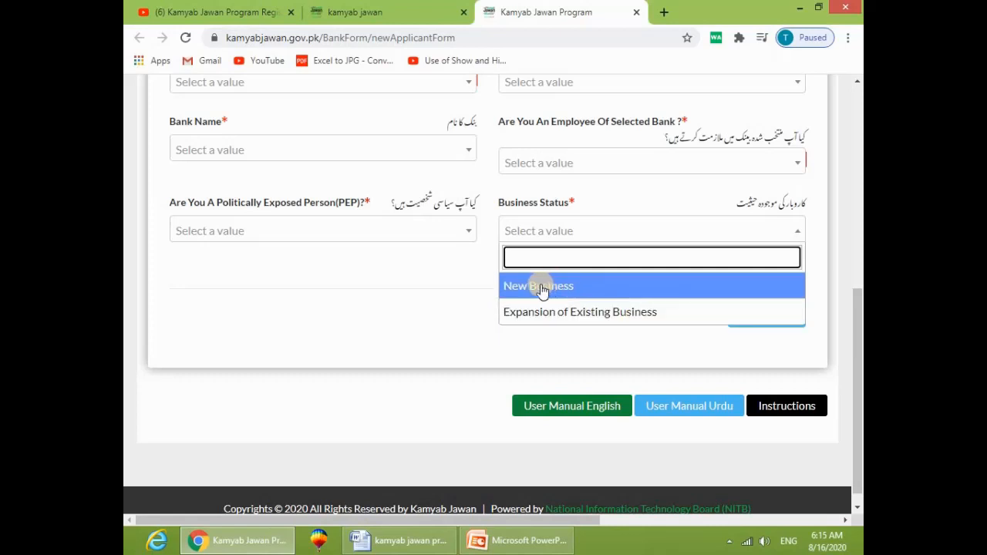
pyautogui.click(370, 262)
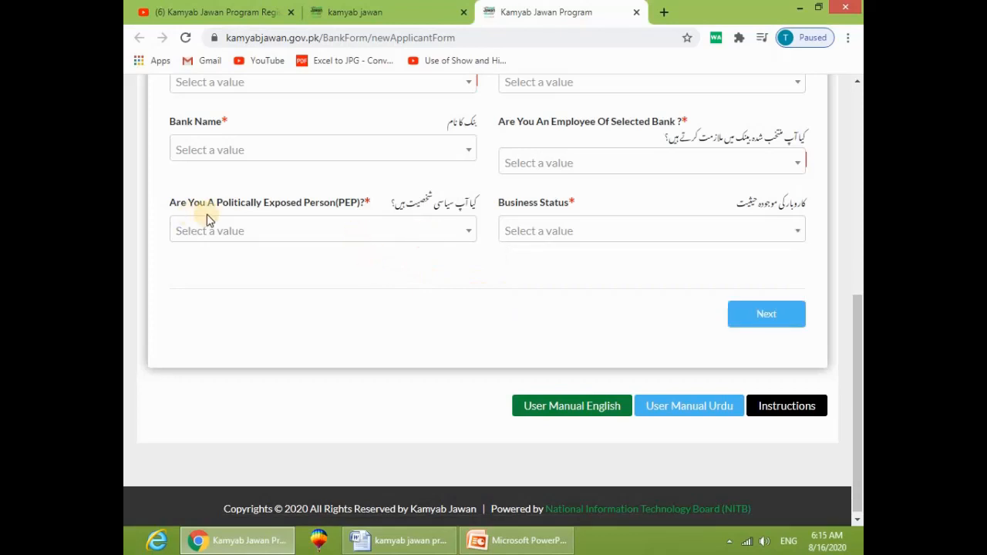
pyautogui.click(390, 236)
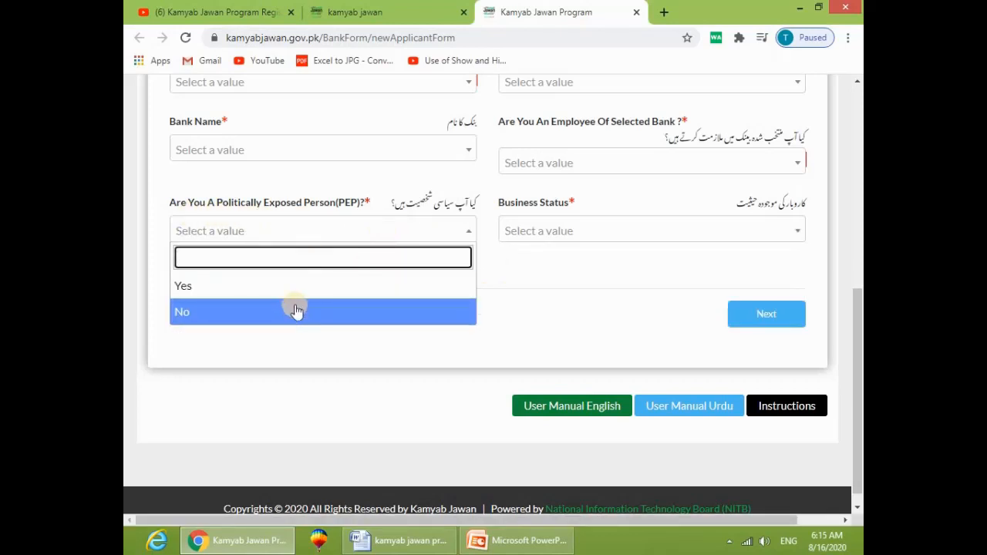
pyautogui.click(523, 314)
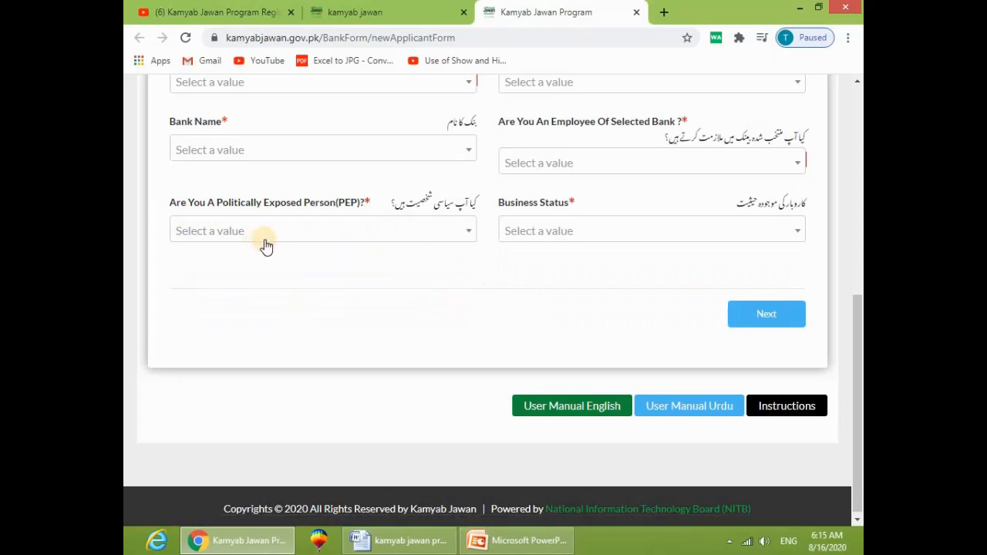
pyautogui.scroll(2, 725, 393)
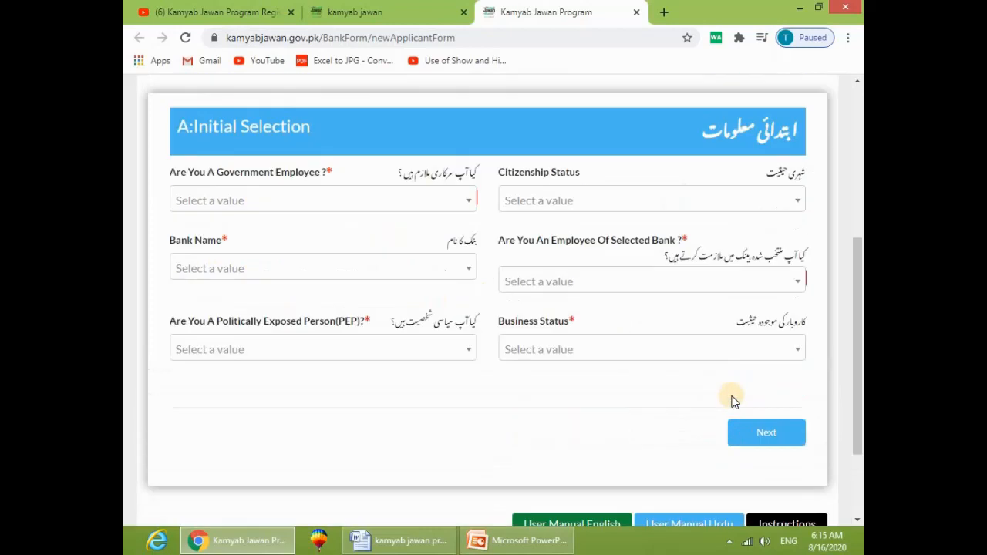
pyautogui.scroll(3, 425, 213)
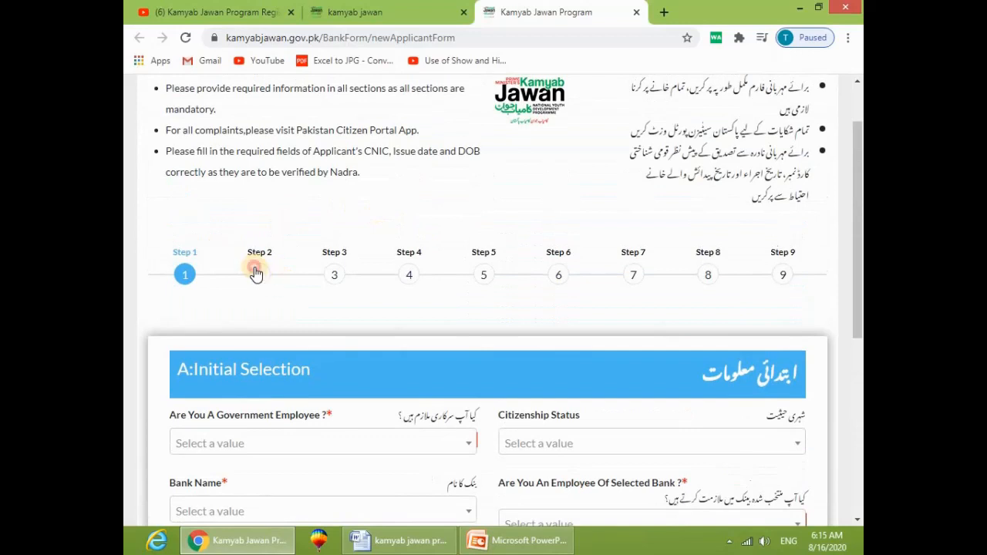
pyautogui.scroll(-2, 331, 270)
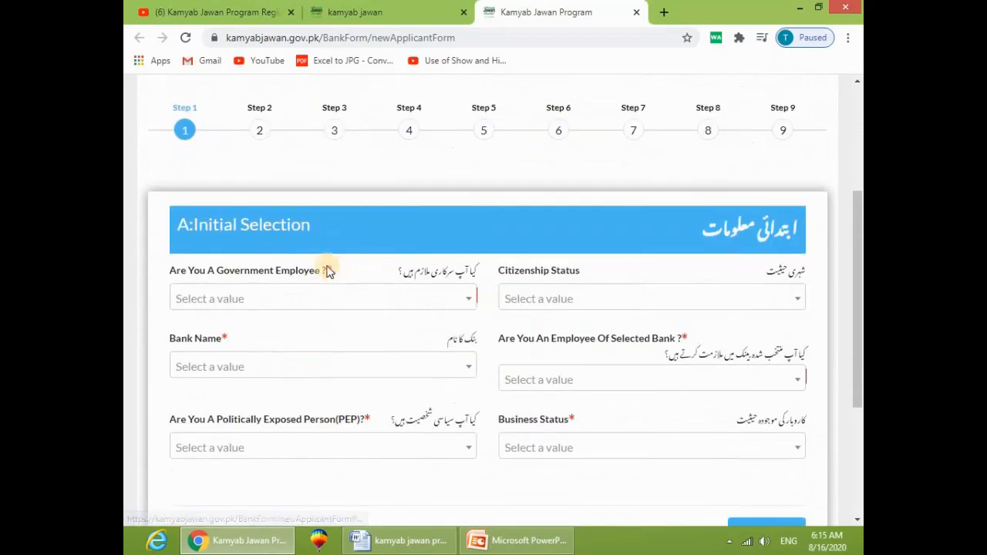
pyautogui.scroll(-2, 740, 362)
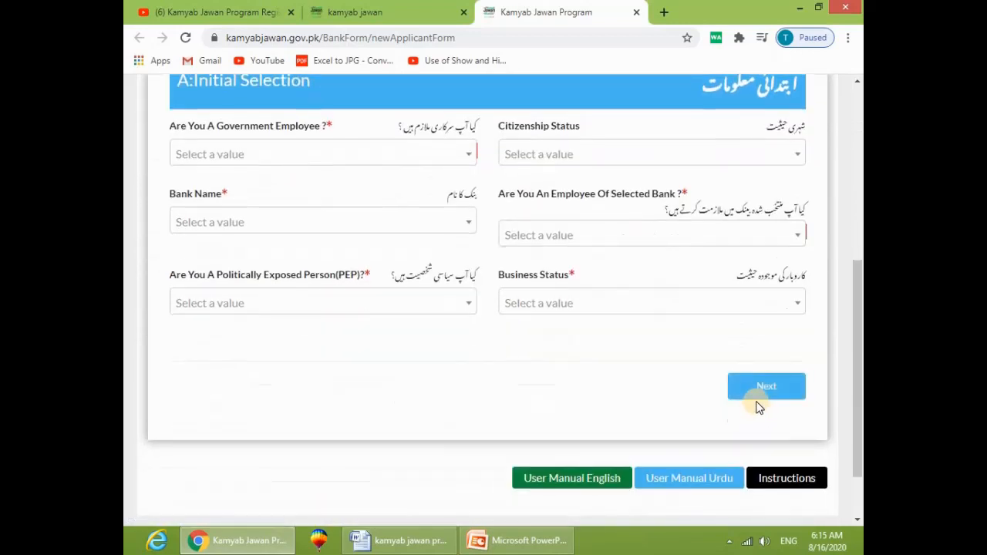
pyautogui.scroll(1, 555, 311)
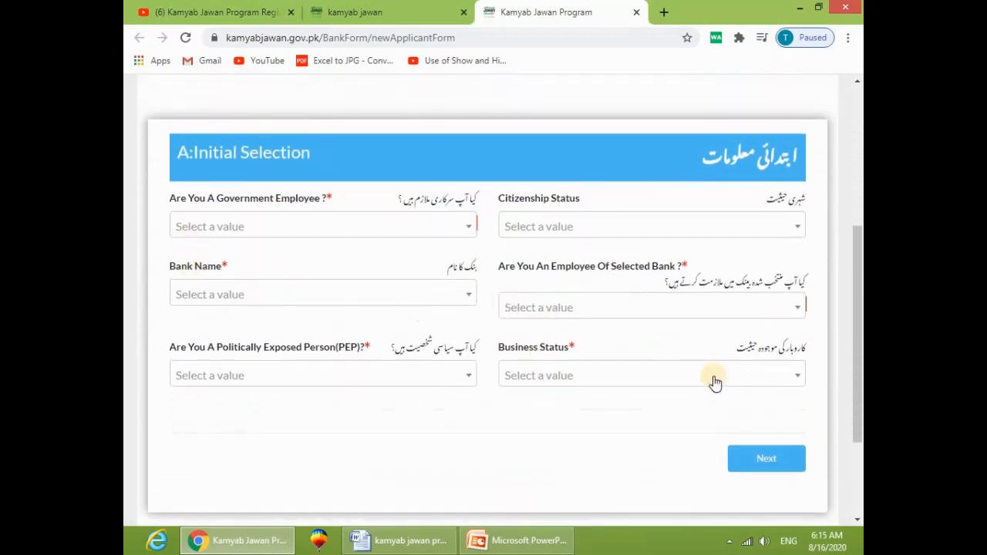
pyautogui.click(760, 458)
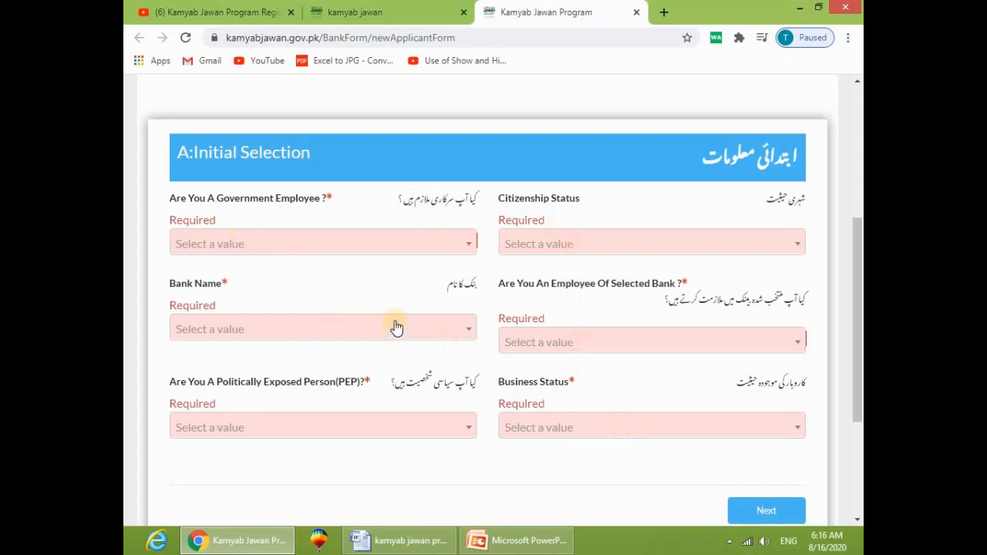
# Step: Answer No to government employee, set citizenship to Resident, and choose Habib Bank Limited
pyautogui.click(425, 239)
pyautogui.click(265, 322)
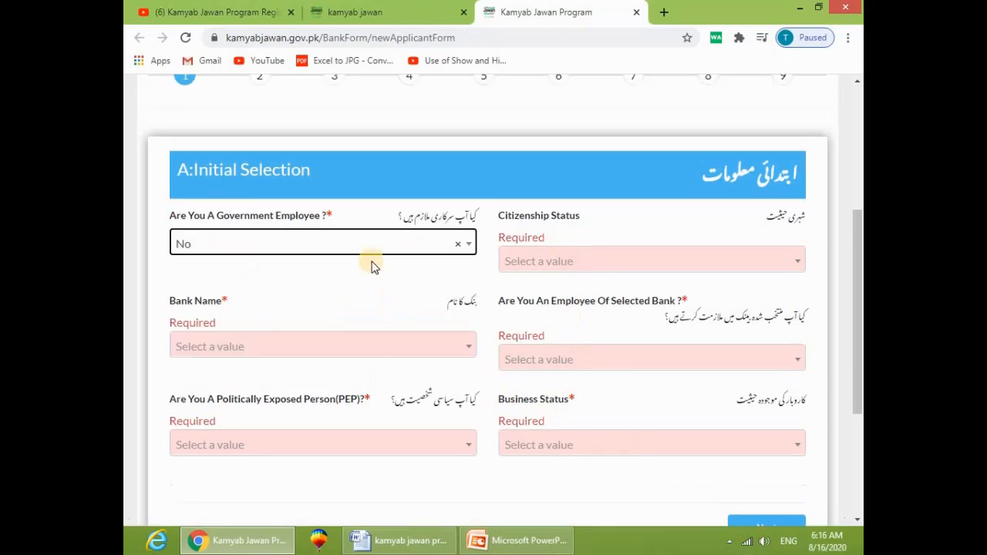
pyautogui.click(550, 266)
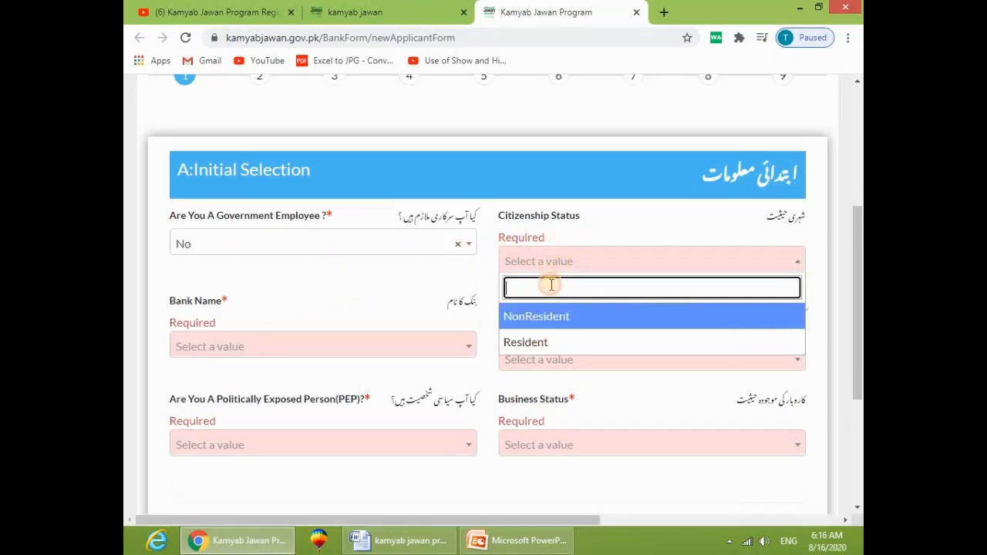
pyautogui.click(561, 339)
pyautogui.click(251, 348)
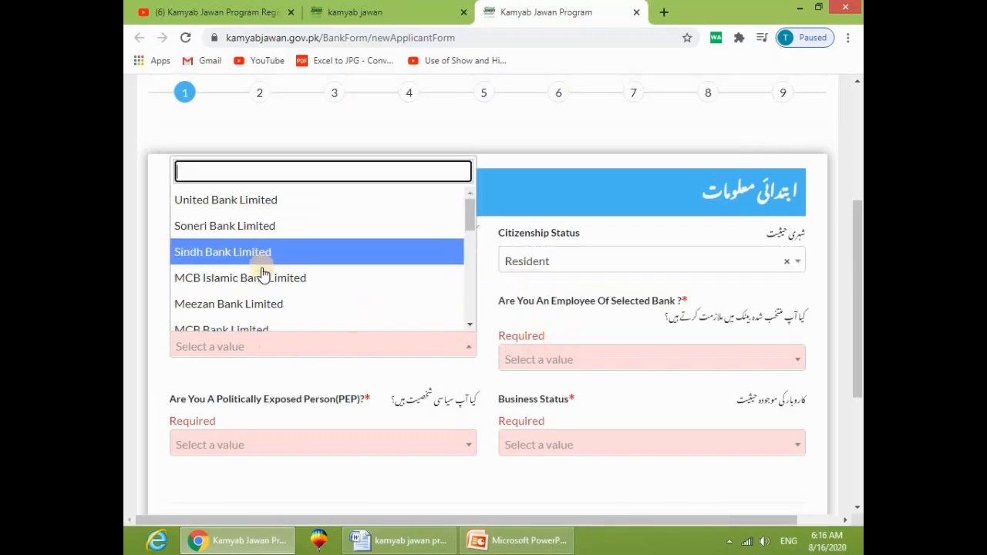
pyautogui.scroll(-1, 260, 308)
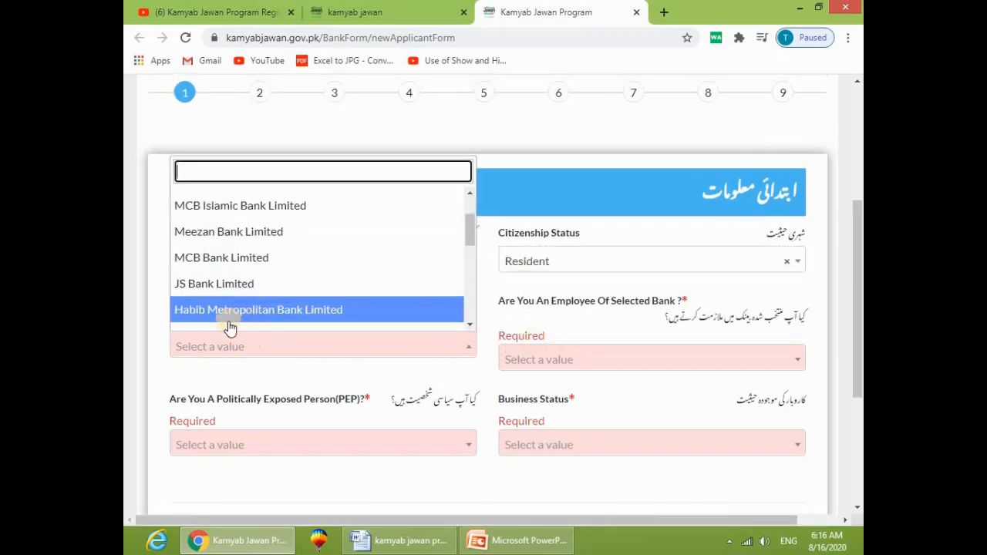
pyautogui.scroll(-1, 276, 295)
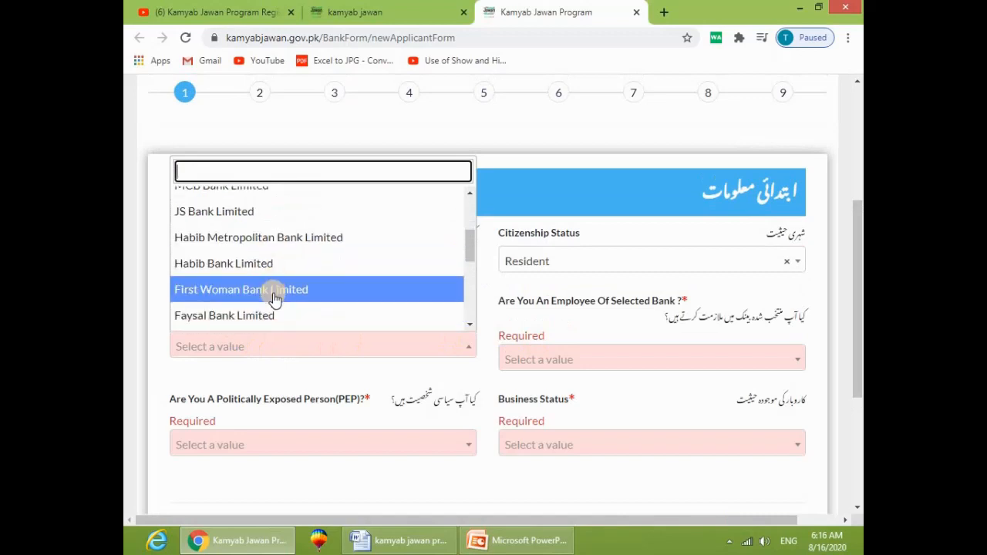
pyautogui.click(238, 265)
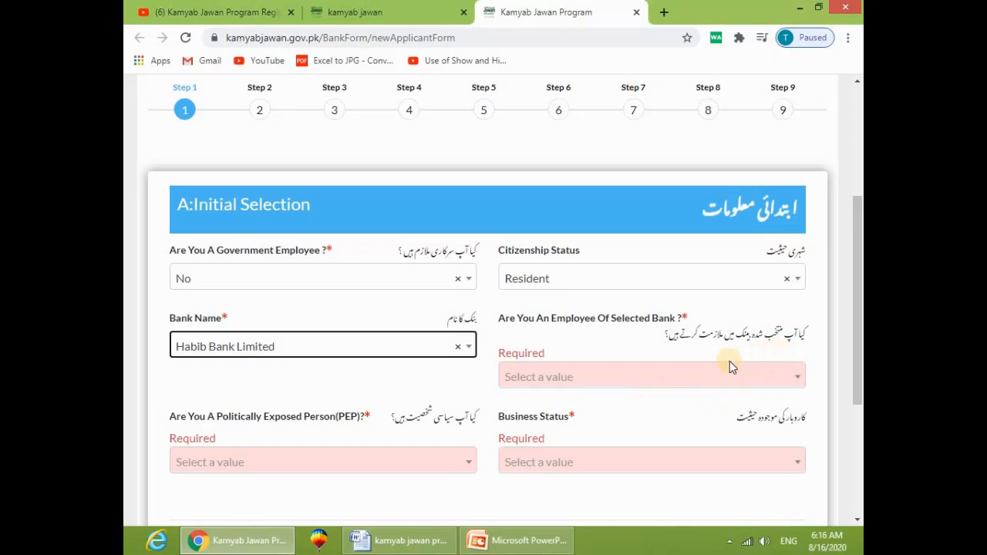
# Step: Answer No to bank employee and PEP, choose Expansion of Existing Business, and continue
pyautogui.click(620, 378)
pyautogui.click(562, 457)
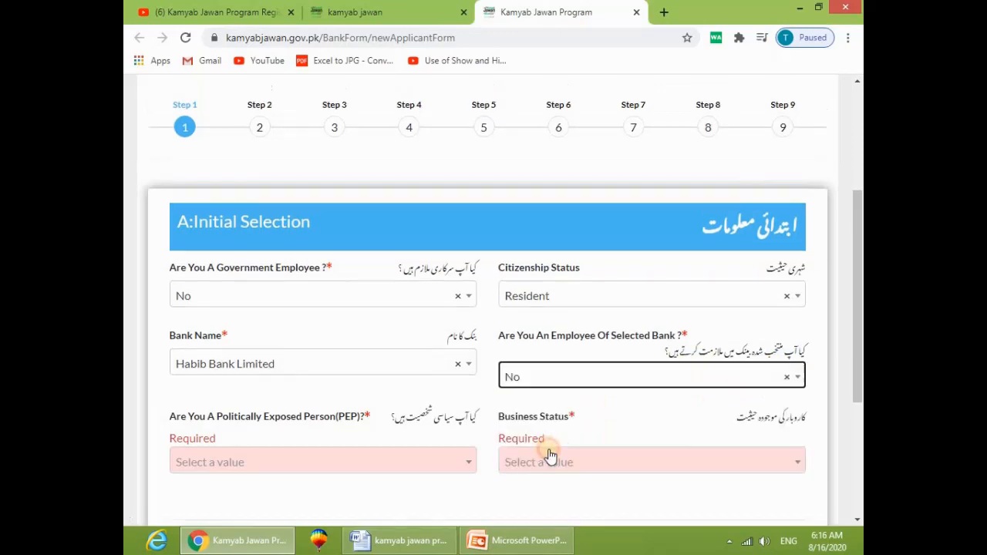
pyautogui.scroll(-1, 528, 431)
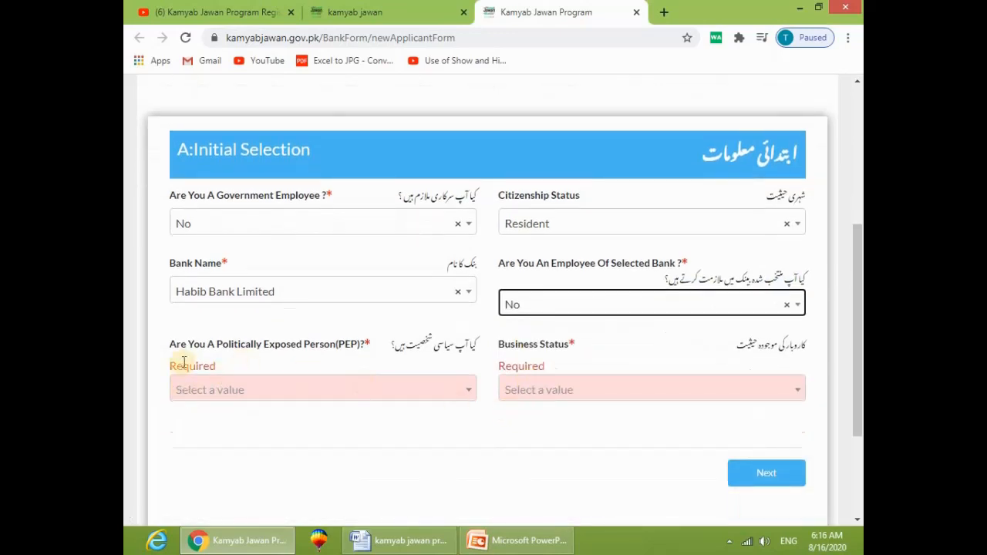
pyautogui.click(306, 393)
pyautogui.click(265, 471)
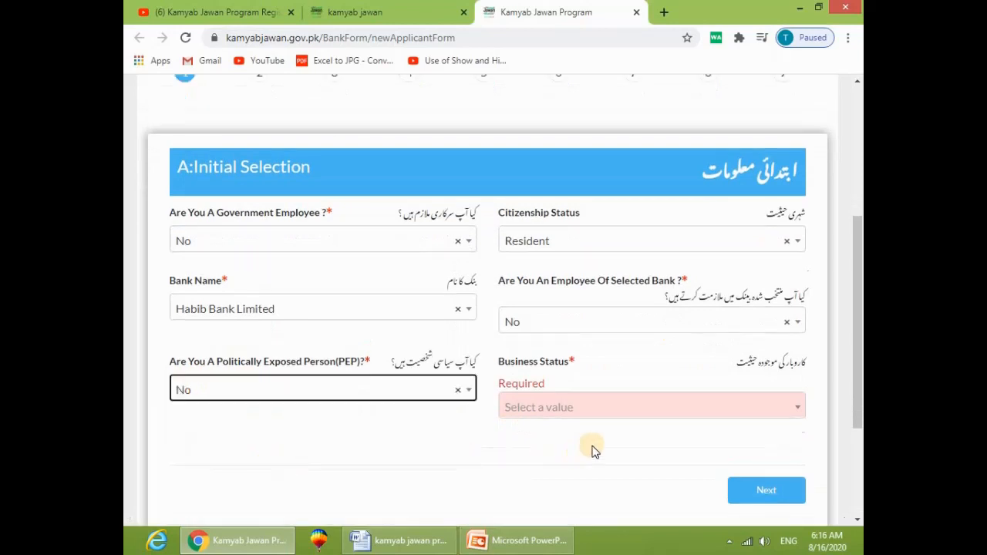
pyautogui.click(553, 415)
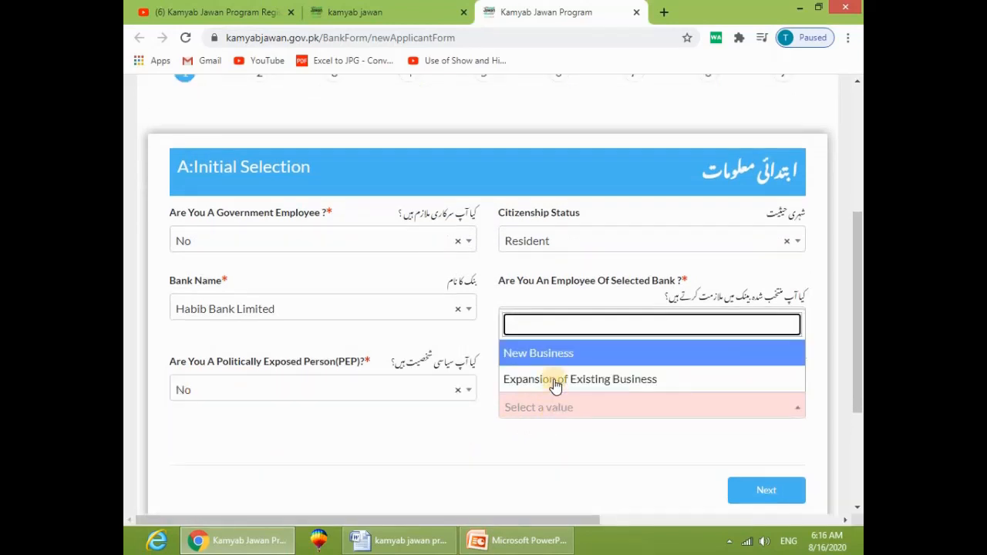
pyautogui.click(581, 379)
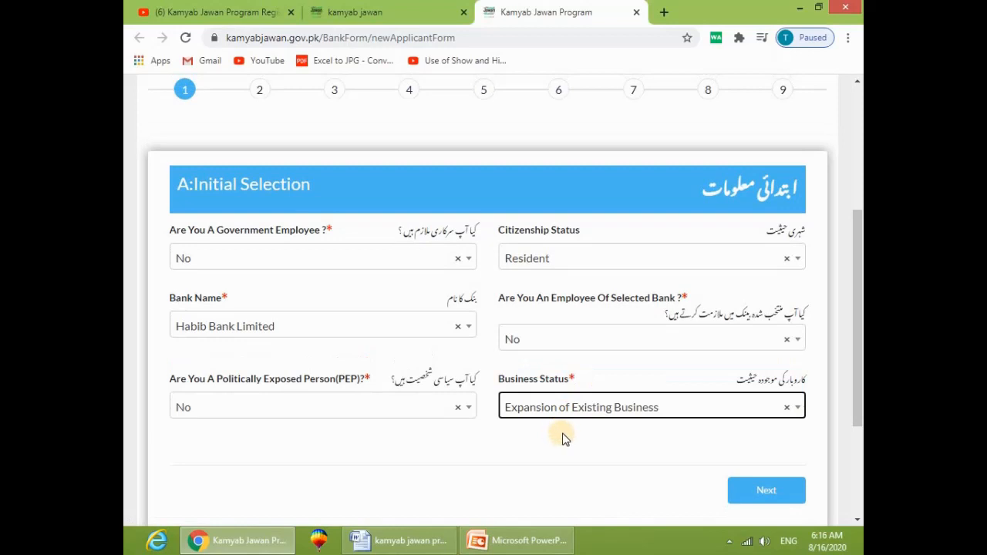
pyautogui.scroll(-1, 572, 432)
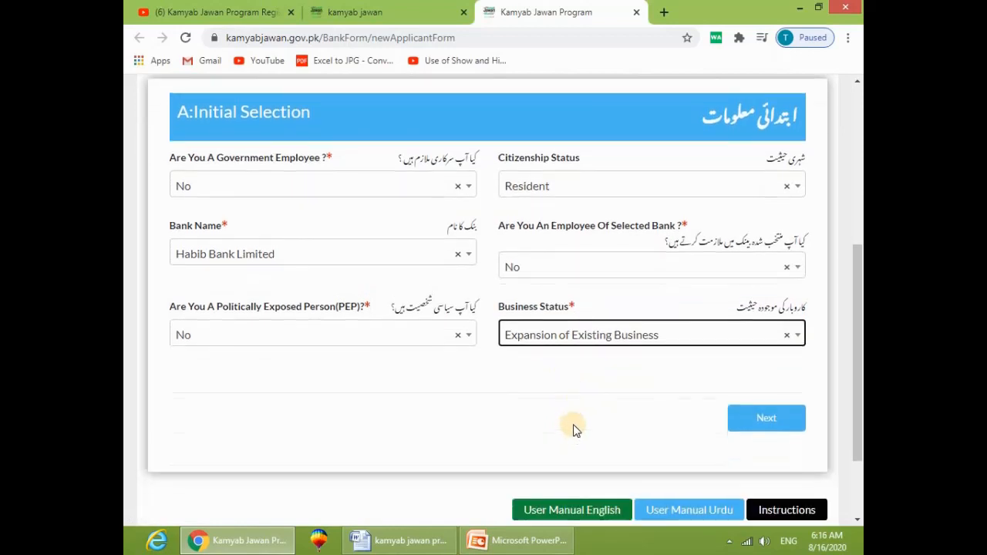
pyautogui.click(771, 426)
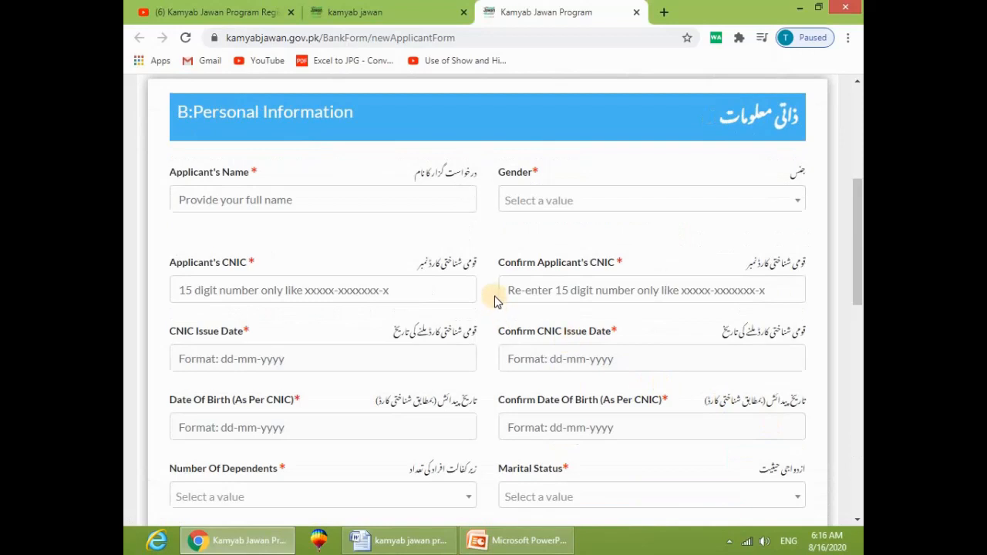
# Step: Enter the applicant's full name and set gender to Male
pyautogui.scroll(1, 453, 280)
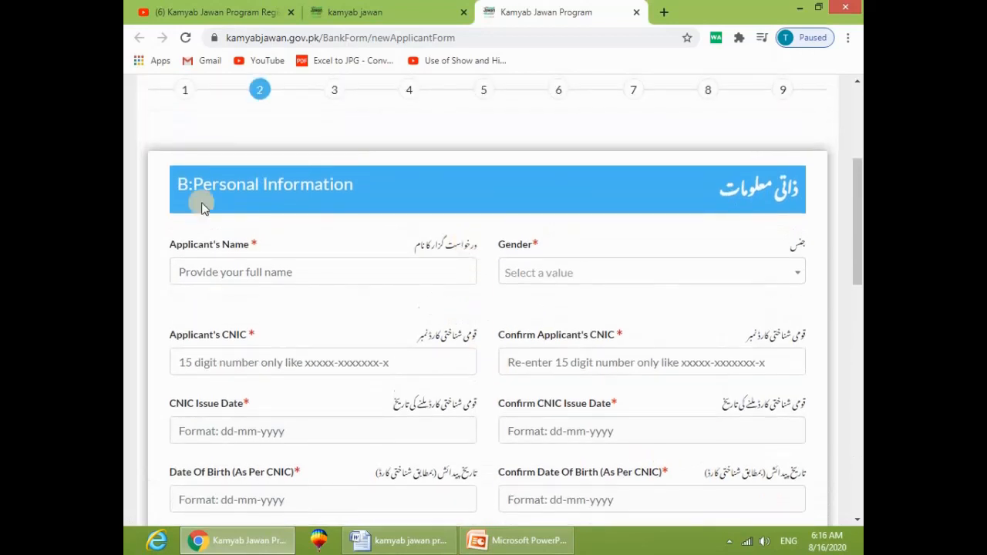
pyautogui.moveTo(177, 185); pyautogui.dragTo(370, 194)
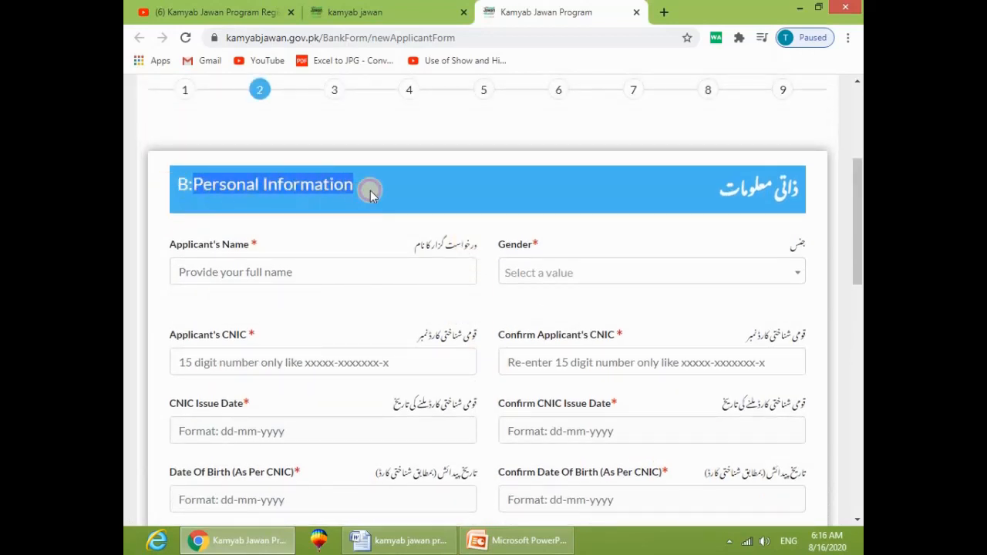
pyautogui.moveTo(692, 201); pyautogui.dragTo(825, 190)
pyautogui.click(705, 197)
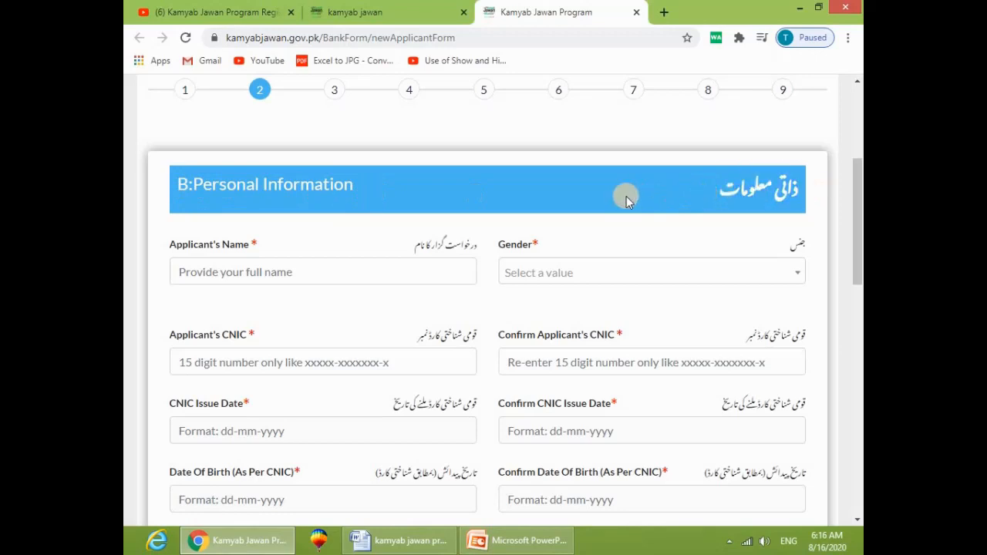
pyautogui.scroll(-1, 626, 195)
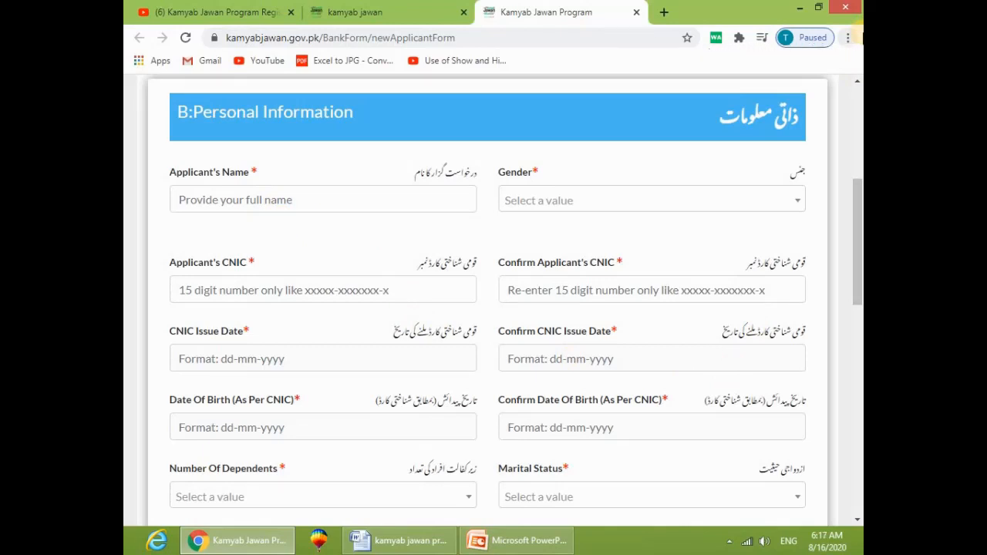
pyautogui.click(344, 211)
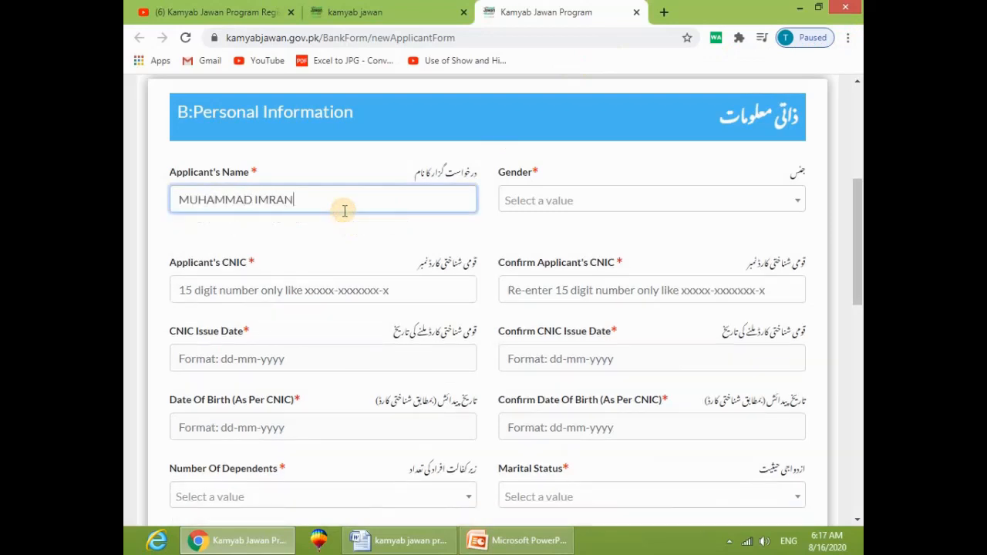
pyautogui.click(558, 199)
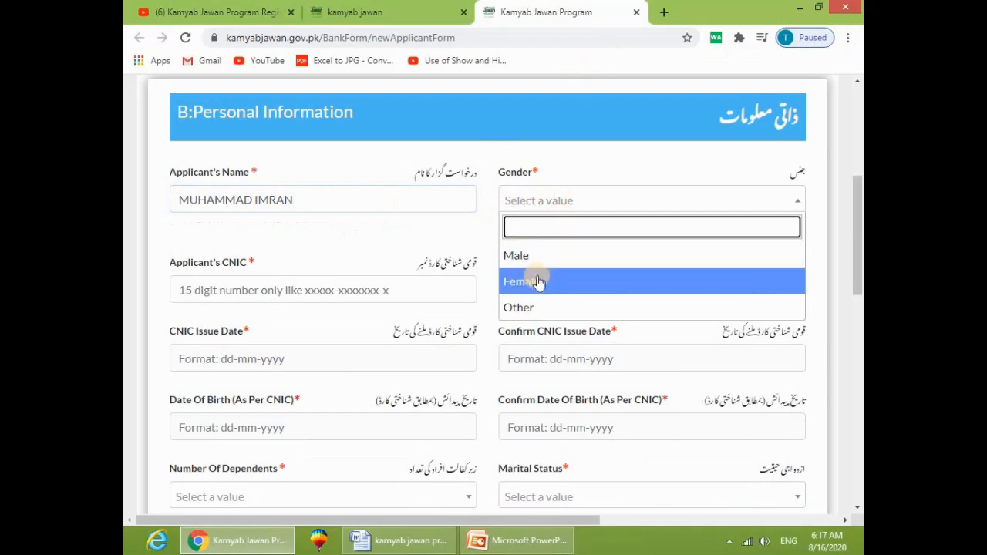
pyautogui.click(544, 258)
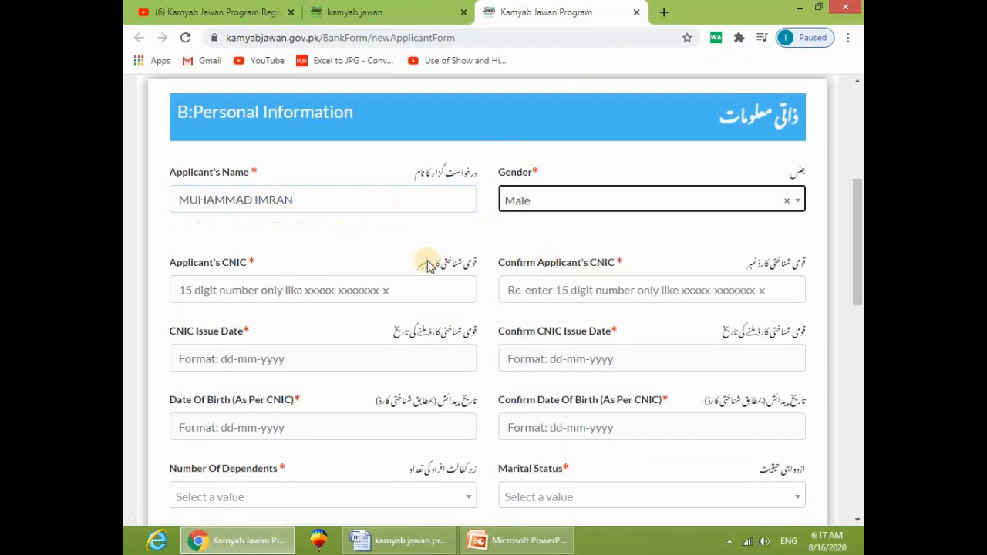
# Step: Enter the applicant's CNIC number and retype it in the confirm field
pyautogui.click(221, 293)
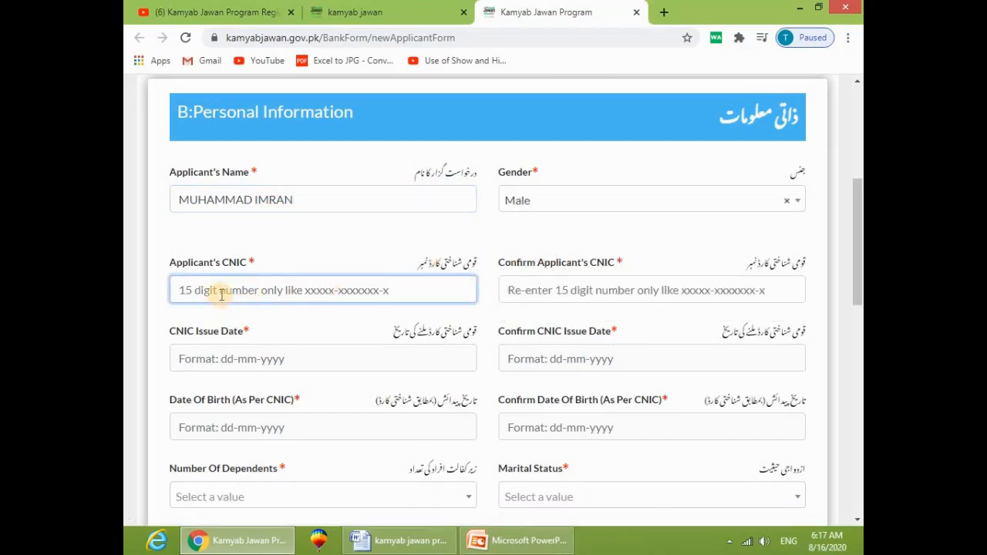
pyautogui.moveTo(862, 1)
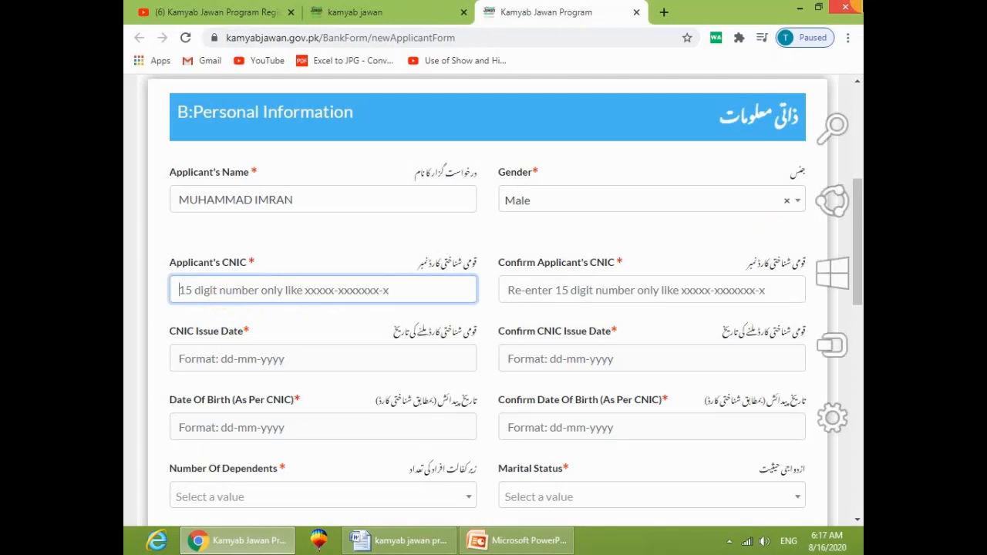
pyautogui.write('38303')
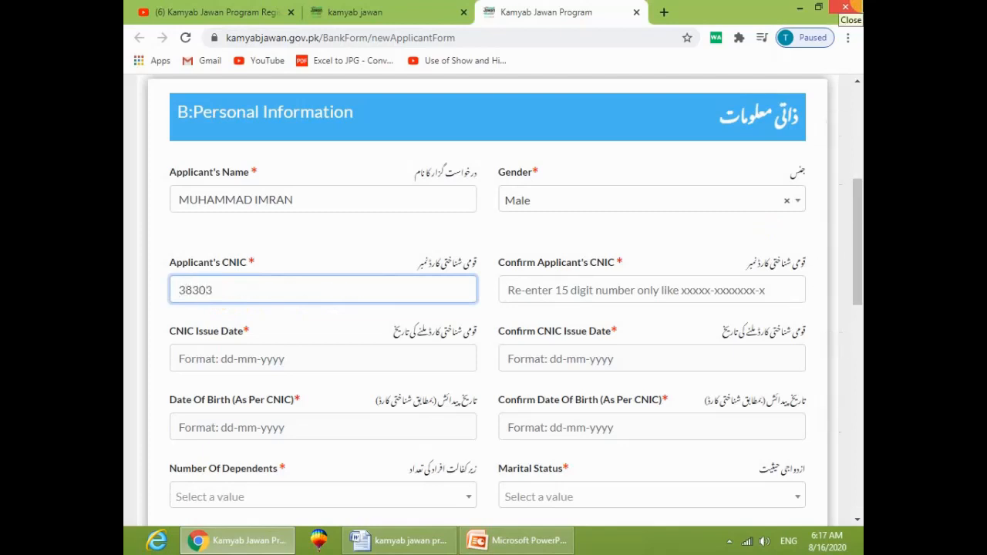
pyautogui.write('-1111111-1')
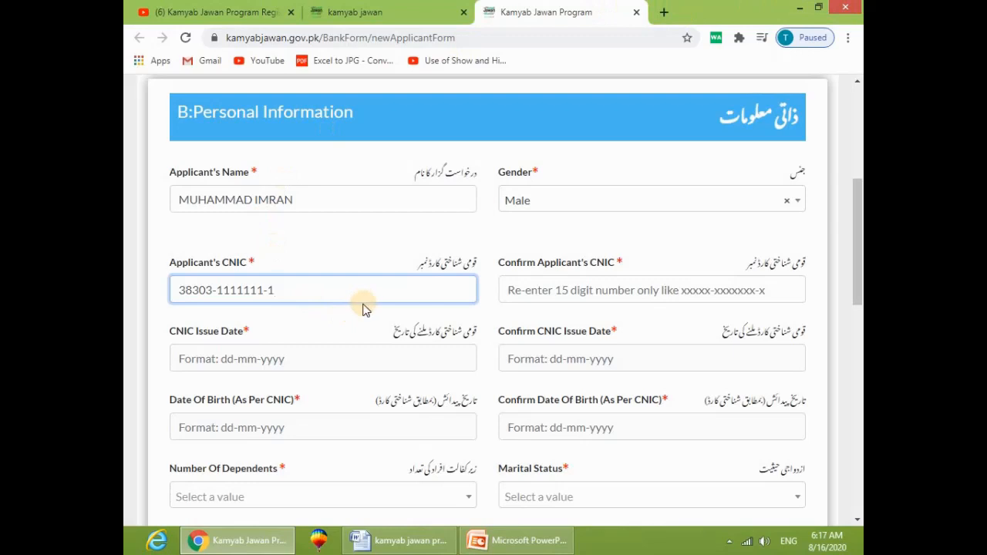
pyautogui.click(506, 286)
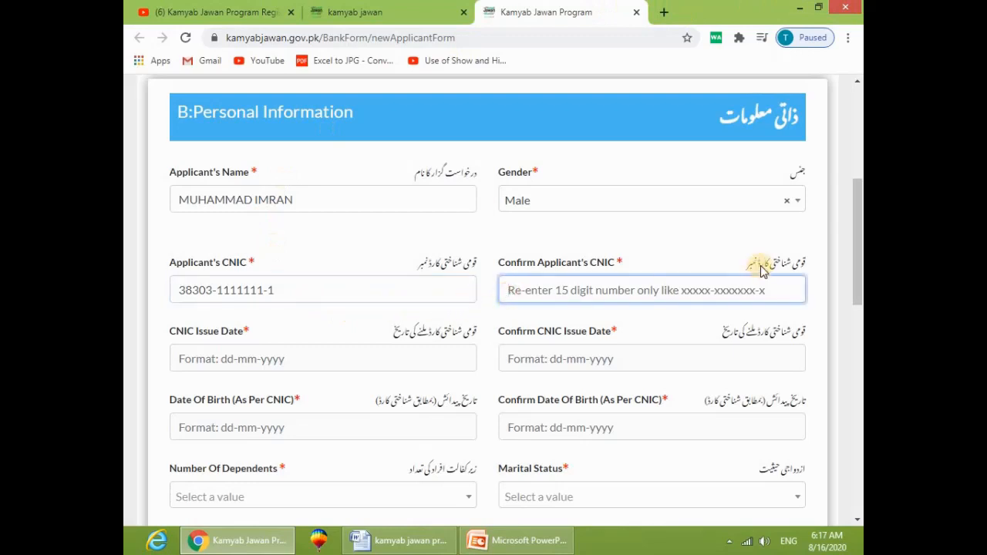
pyautogui.write('38303-1111111-1')
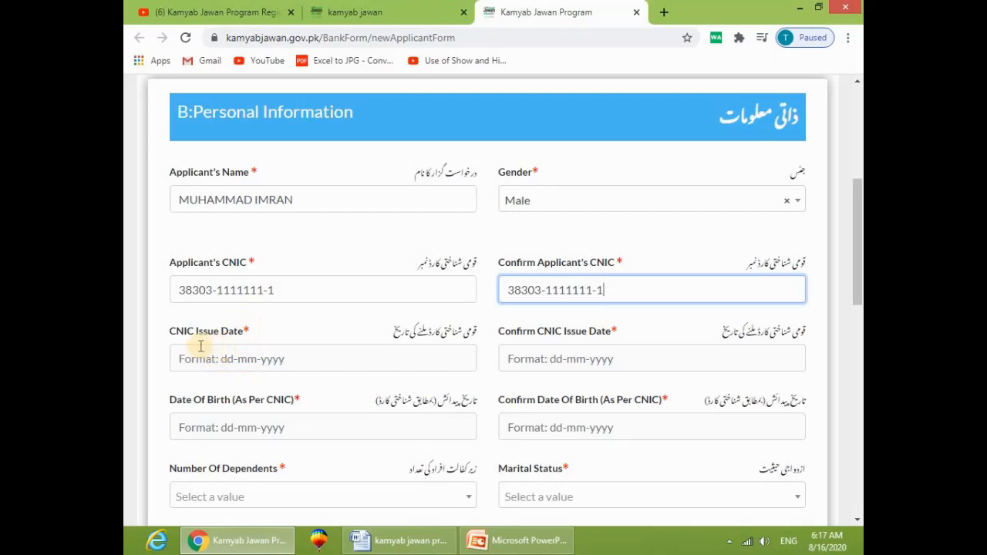
# Step: Set the CNIC issue date and its confirmation to 01-08-2012
pyautogui.click(249, 363)
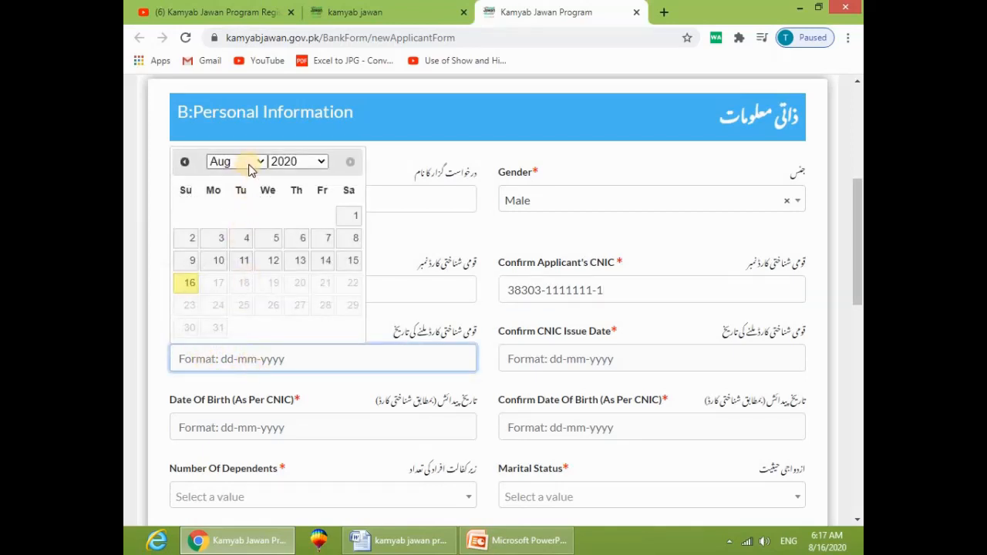
pyautogui.click(290, 165)
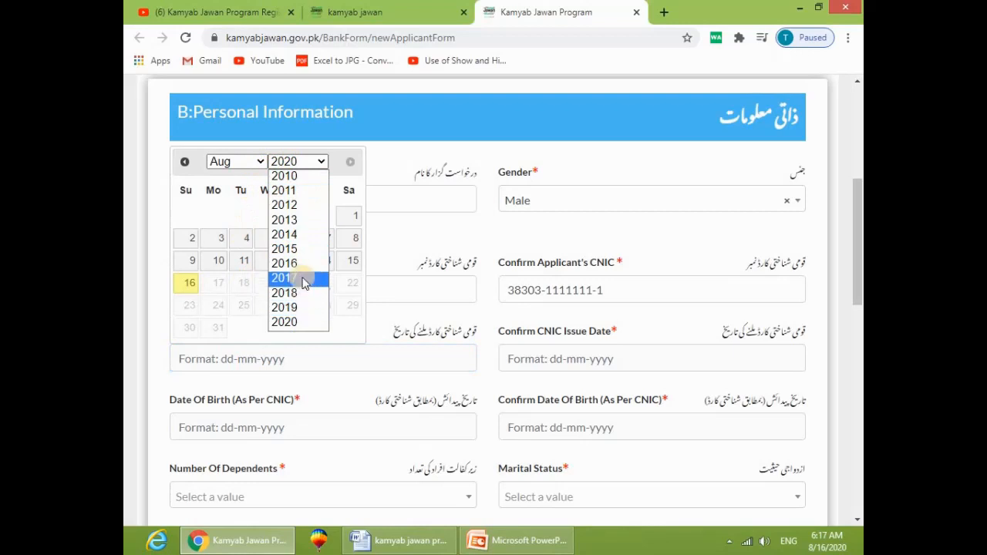
pyautogui.click(284, 205)
pyautogui.click(273, 216)
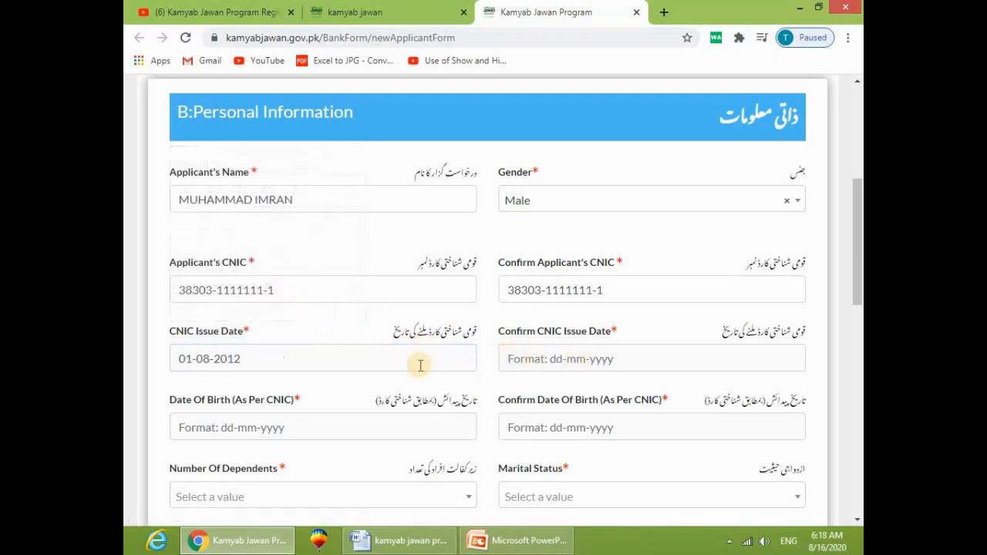
pyautogui.click(541, 360)
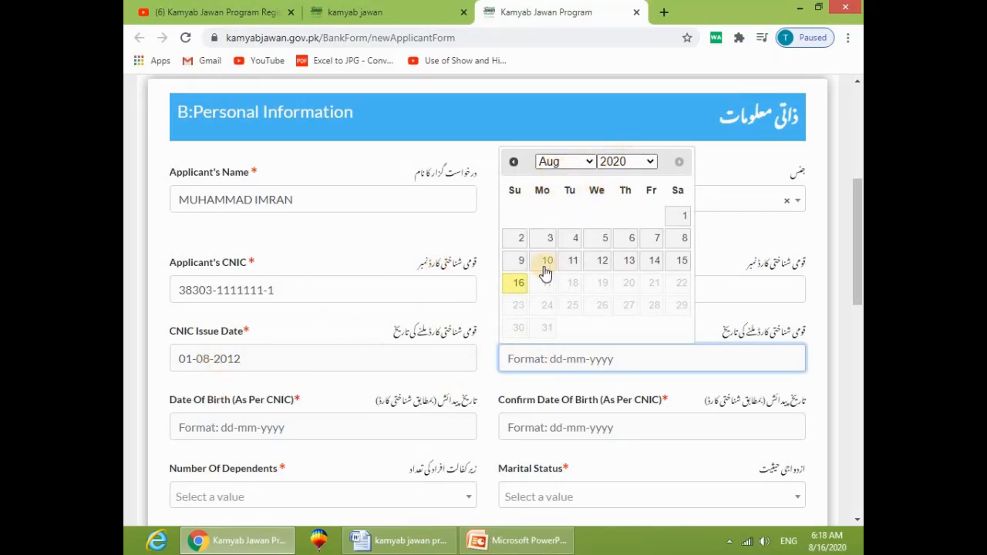
pyautogui.click(691, 217)
pyautogui.click(650, 163)
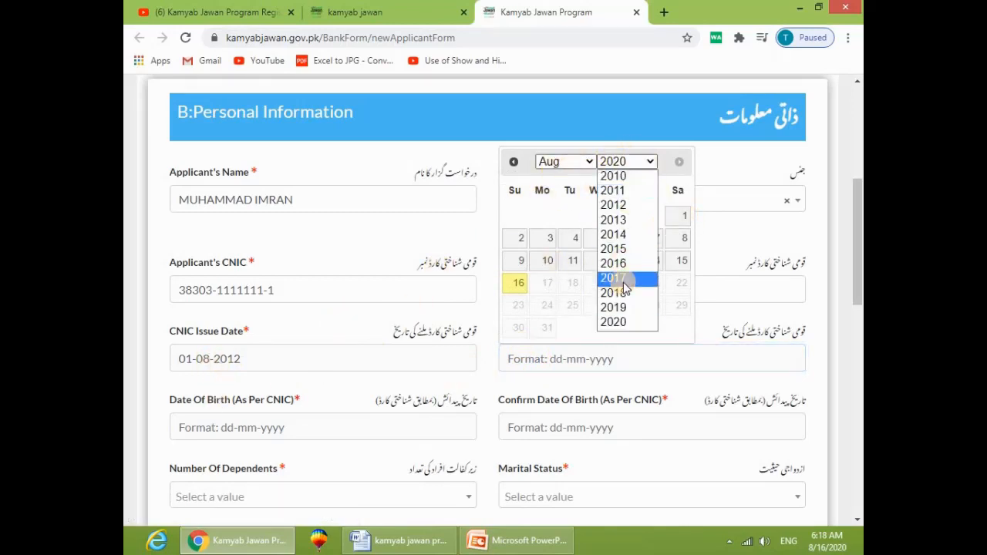
pyautogui.click(646, 200)
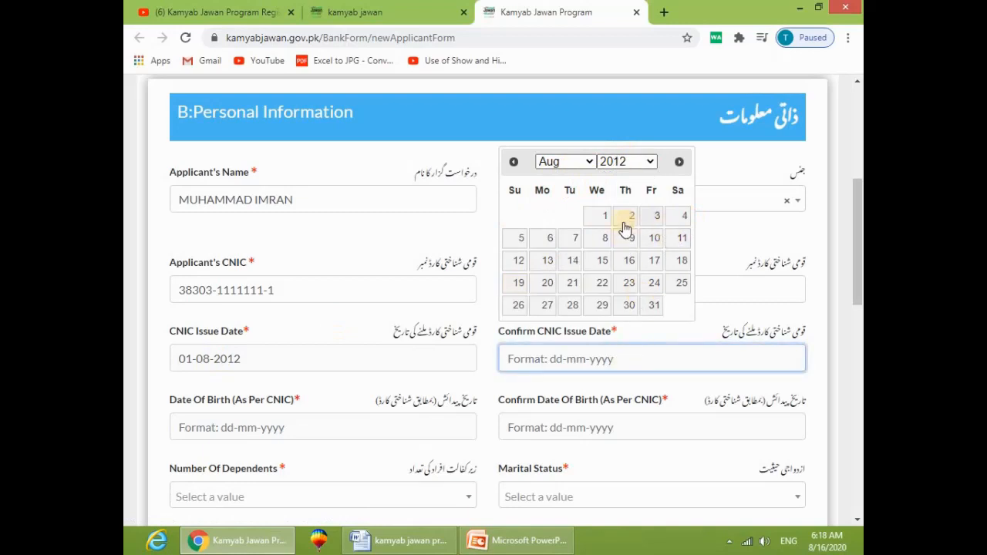
pyautogui.click(603, 218)
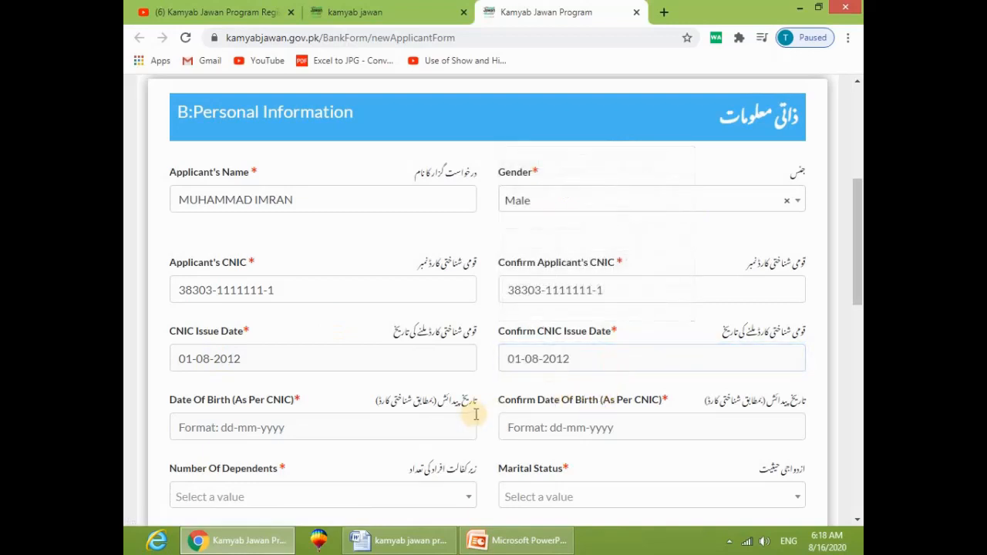
# Step: Set the date of birth and its confirmation to 01-08-1988
pyautogui.scroll(-1, 474, 409)
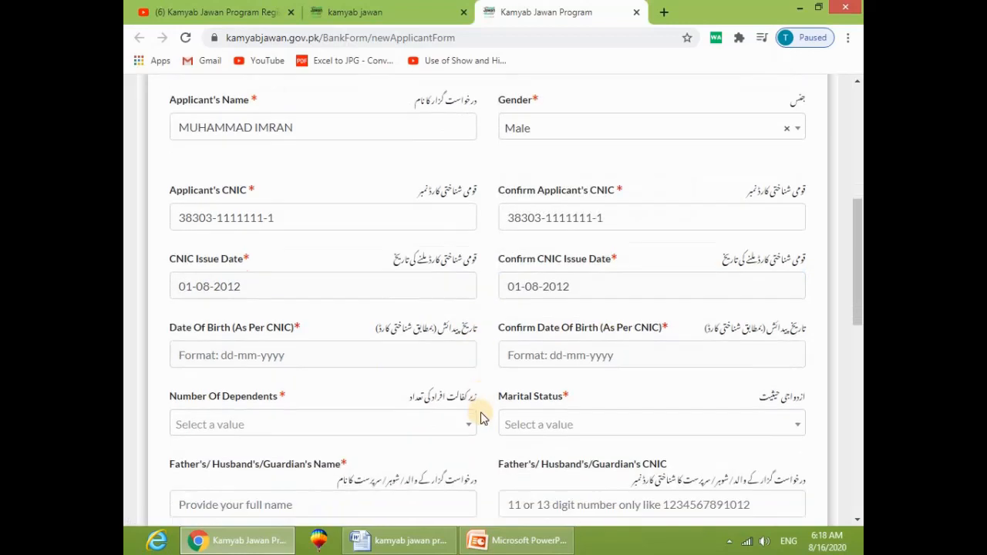
pyautogui.click(229, 355)
pyautogui.click(298, 180)
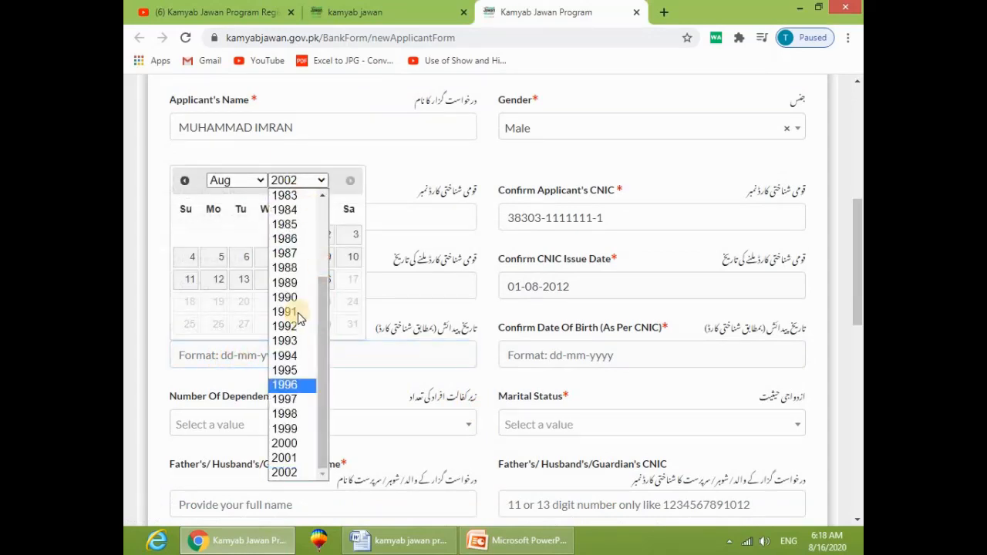
pyautogui.click(285, 268)
pyautogui.click(236, 180)
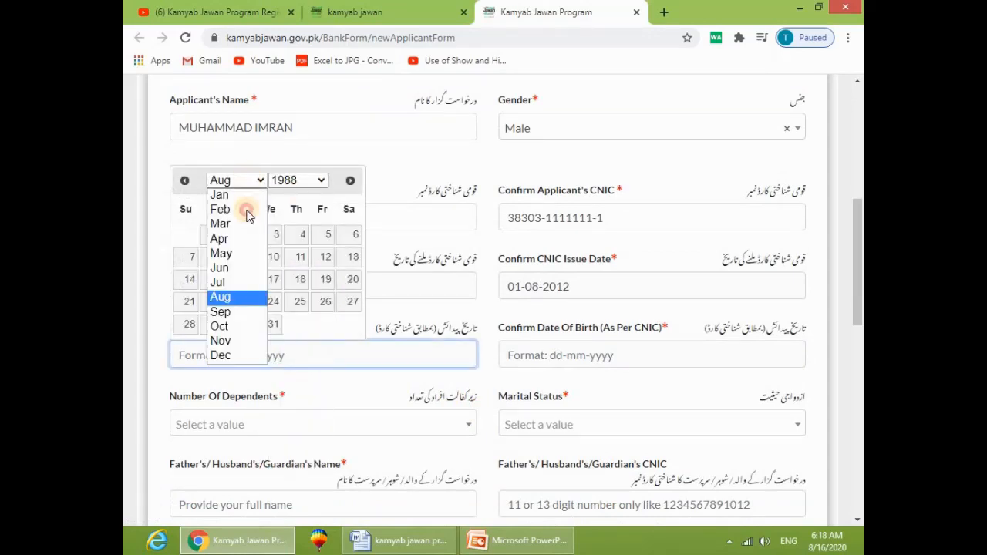
pyautogui.click(232, 297)
pyautogui.click(215, 234)
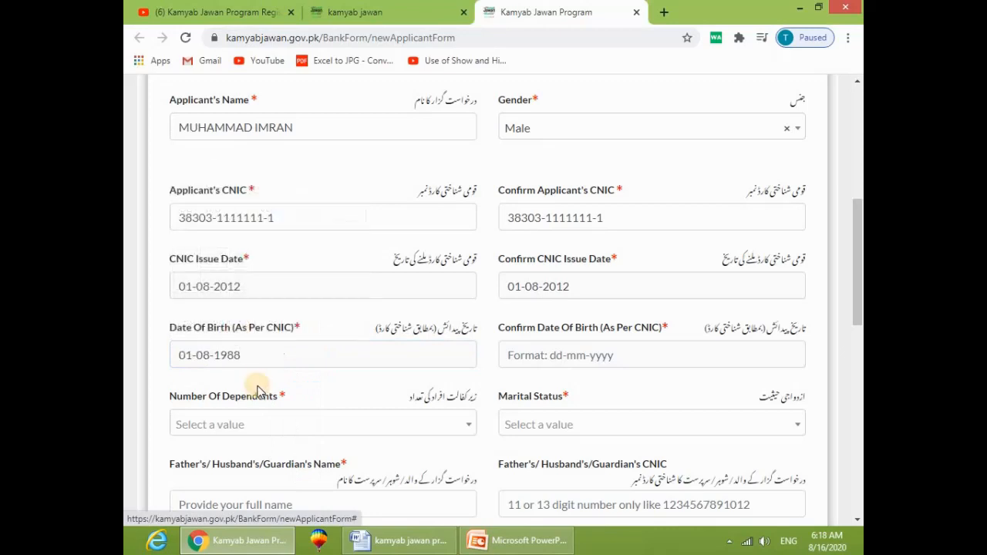
pyautogui.click(549, 355)
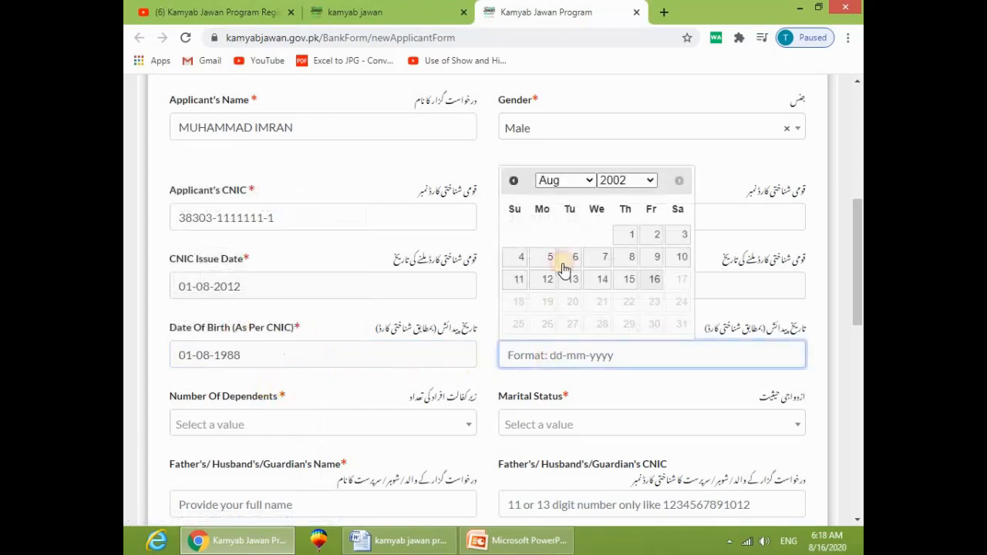
pyautogui.click(624, 180)
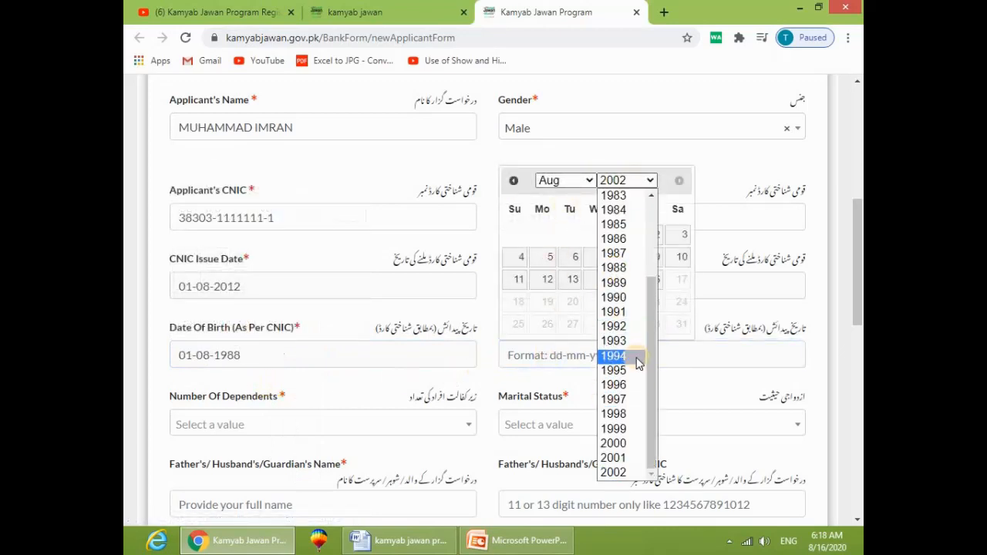
pyautogui.click(613, 267)
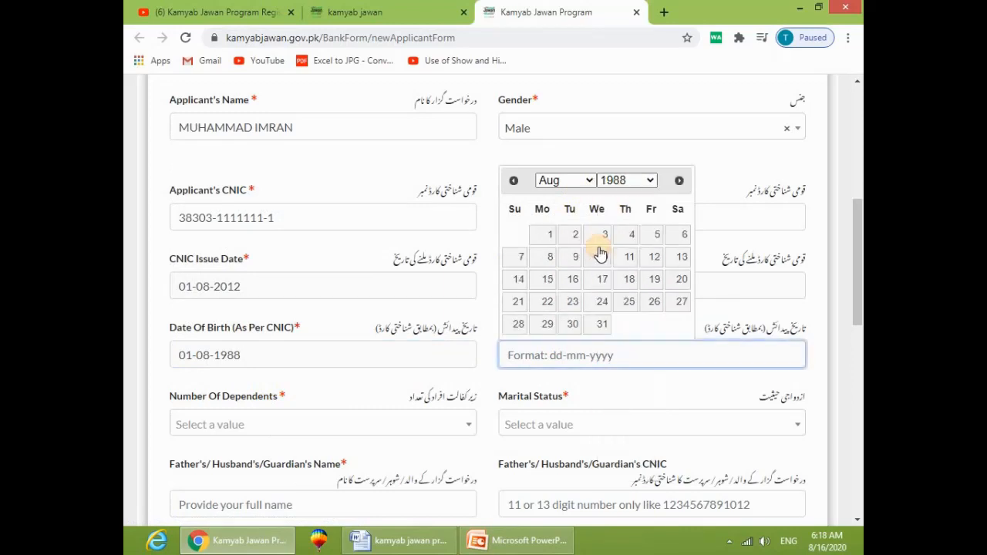
pyautogui.click(537, 235)
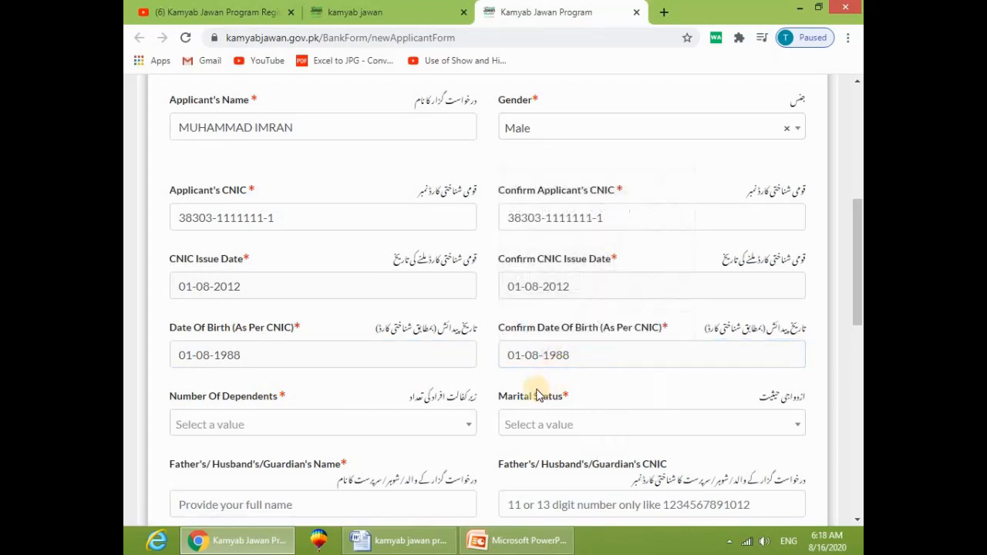
pyautogui.scroll(-2, 535, 396)
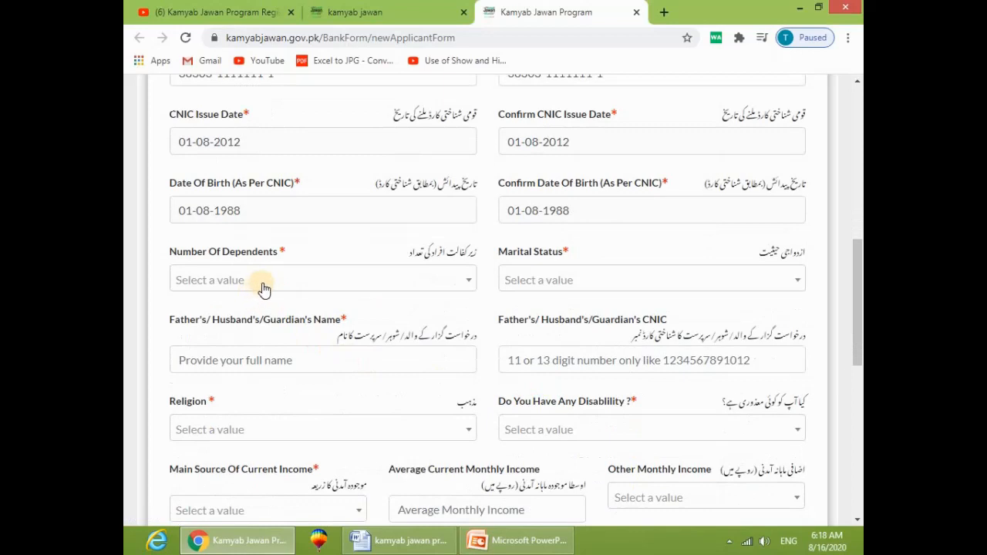
# Step: Choose 4 as Number Of Dependents and Married as Marital Status
pyautogui.click(267, 287)
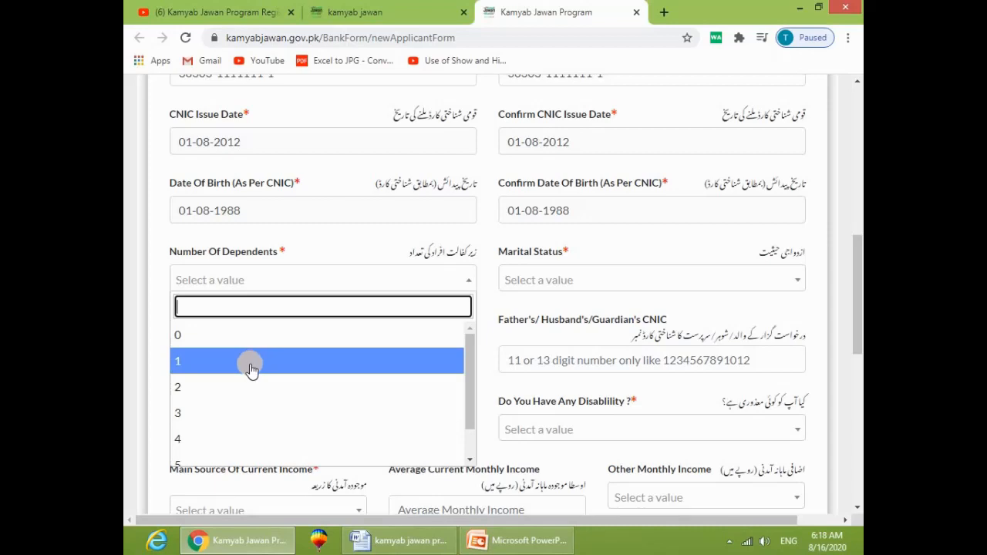
pyautogui.scroll(-1, 245, 404)
pyautogui.scroll(-1, 247, 402)
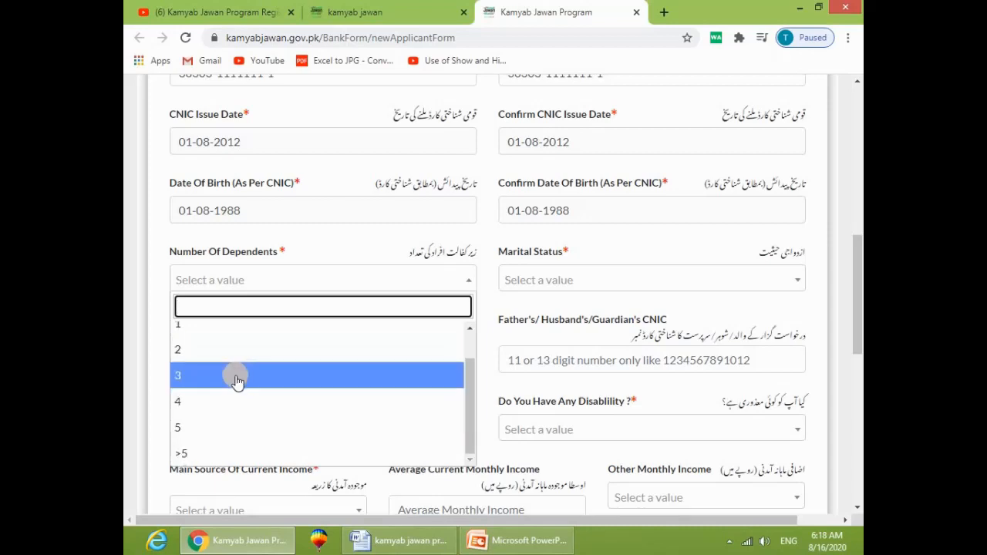
pyautogui.click(220, 401)
pyautogui.click(585, 282)
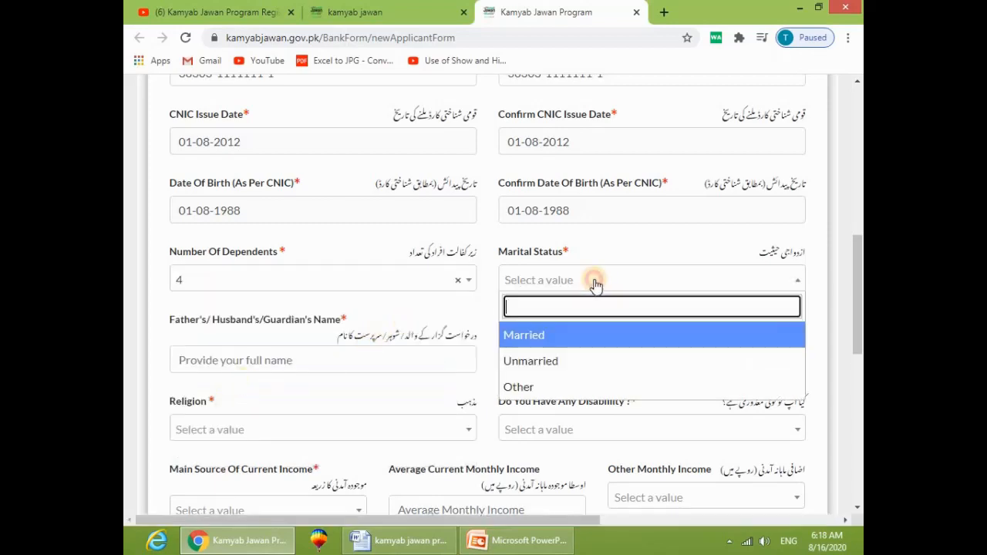
pyautogui.click(540, 337)
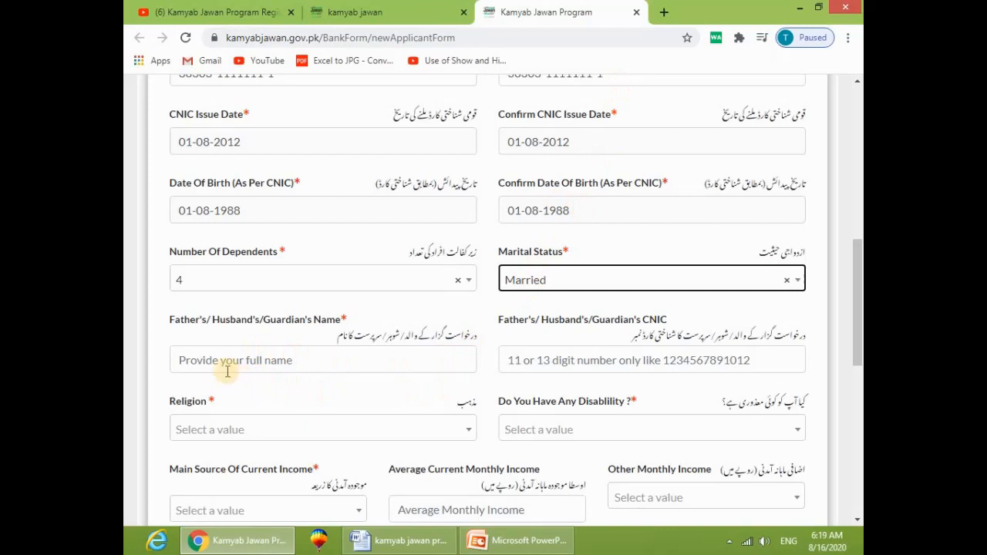
pyautogui.scroll(2, 308, 180)
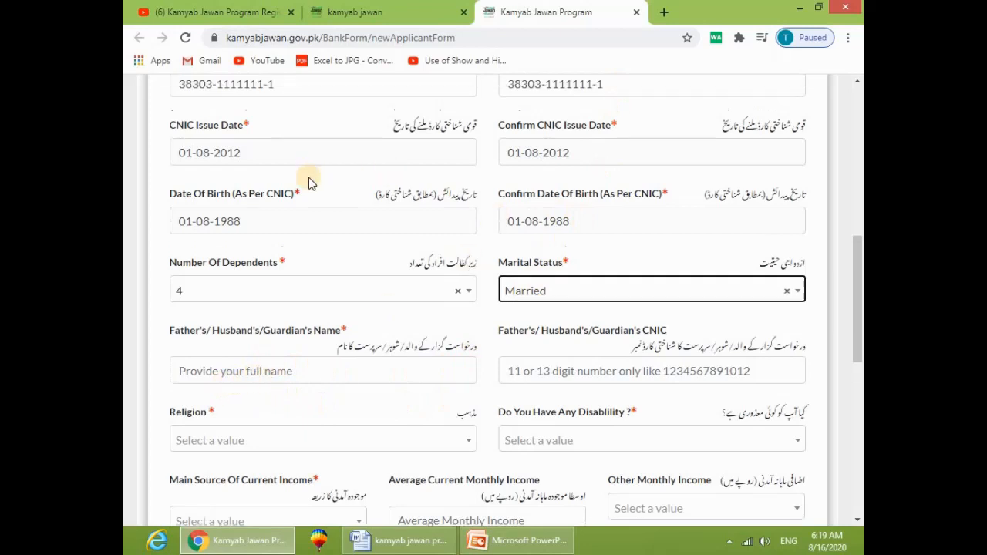
pyautogui.scroll(-2, 301, 200)
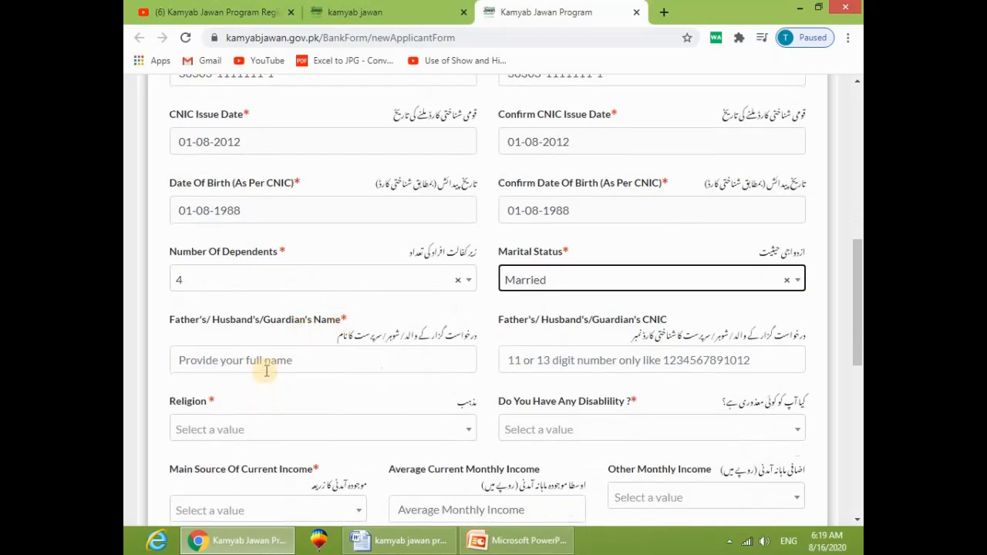
# Step: Enter the father's/guardian's full name
pyautogui.click(266, 364)
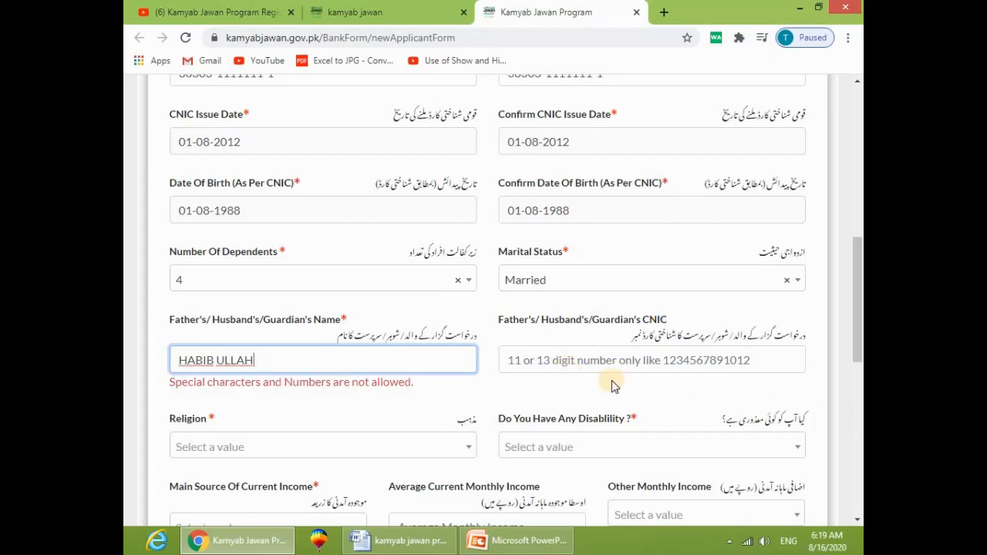
pyautogui.click(582, 361)
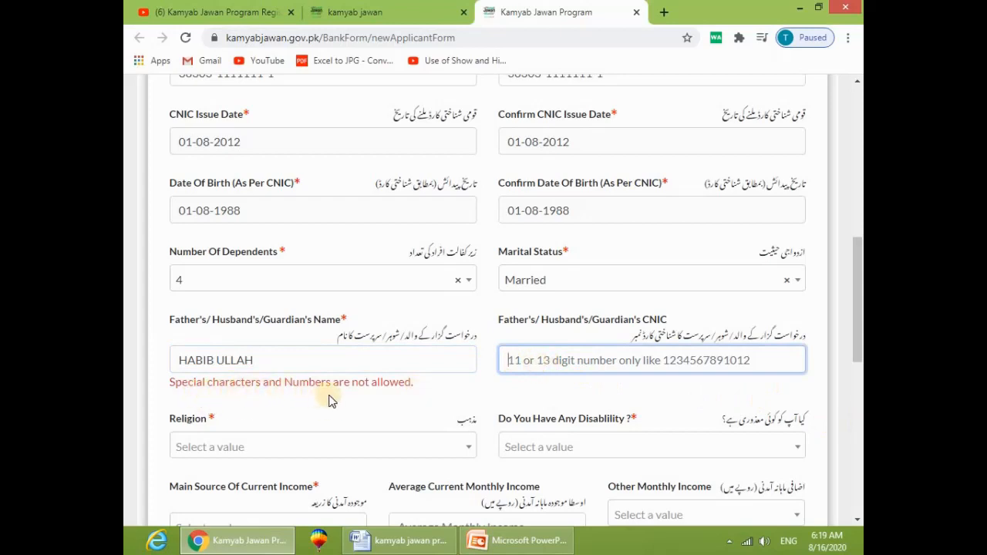
pyautogui.click(521, 383)
pyautogui.click(269, 365)
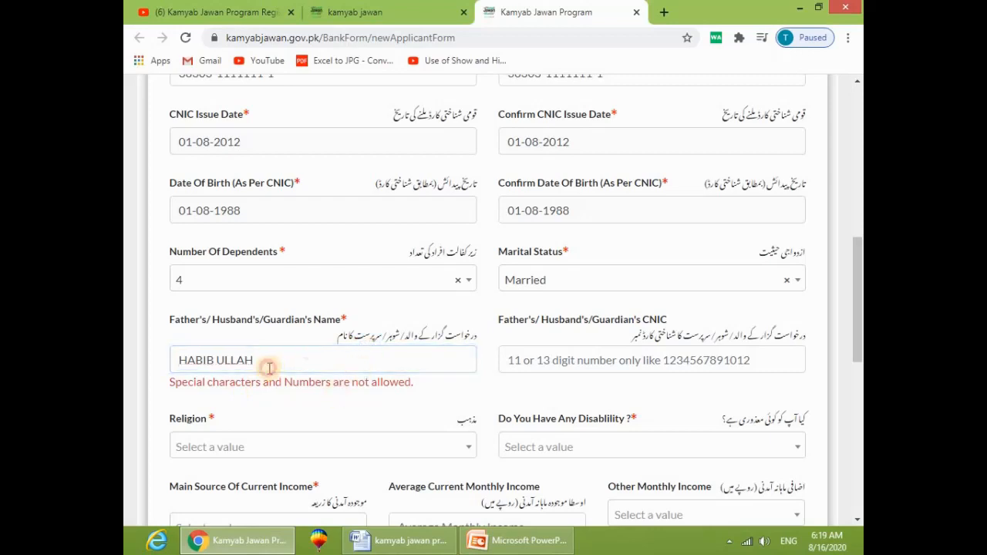
# Step: Type the guardian's CNIC number and correct it by adding the dash and final digits
pyautogui.click(594, 359)
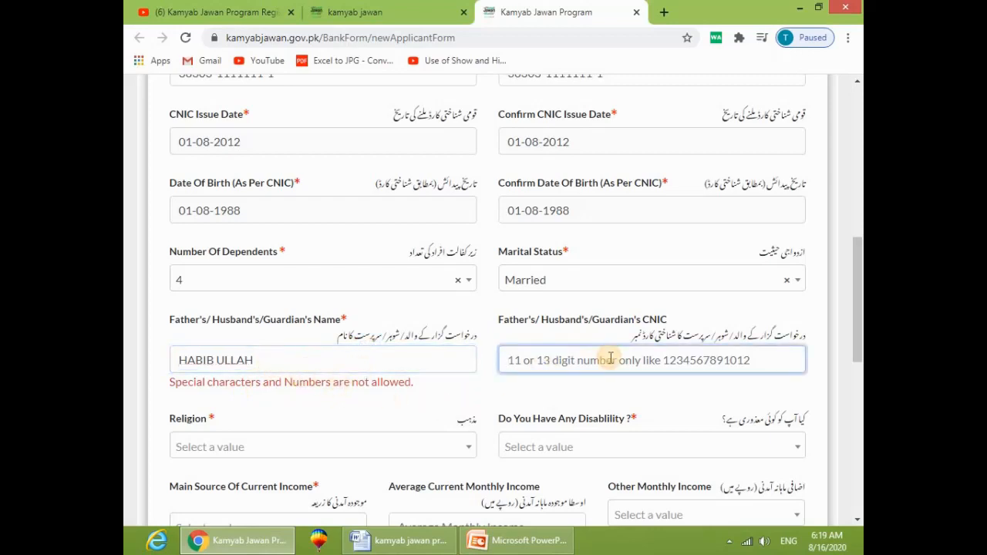
pyautogui.scroll(-5, 610, 358)
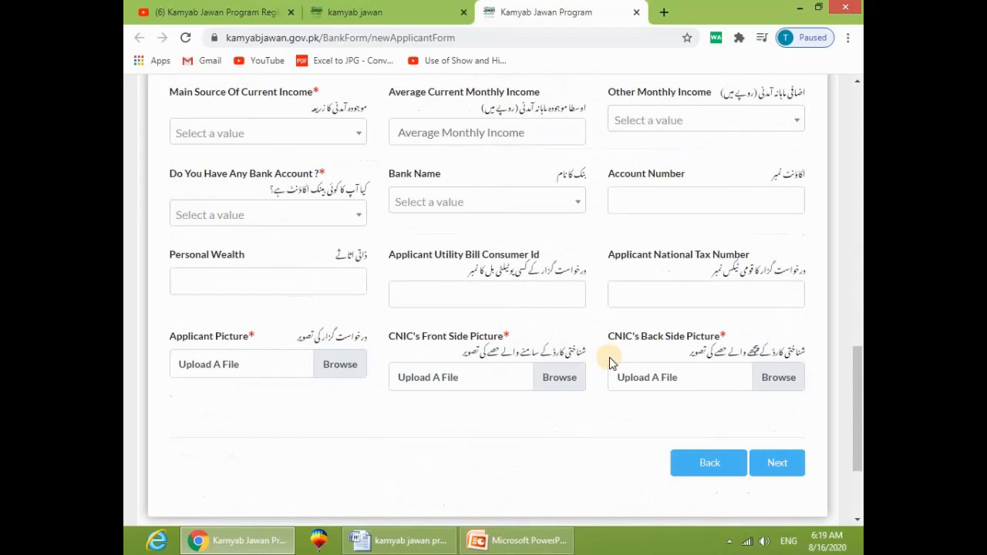
pyautogui.scroll(5, 609, 357)
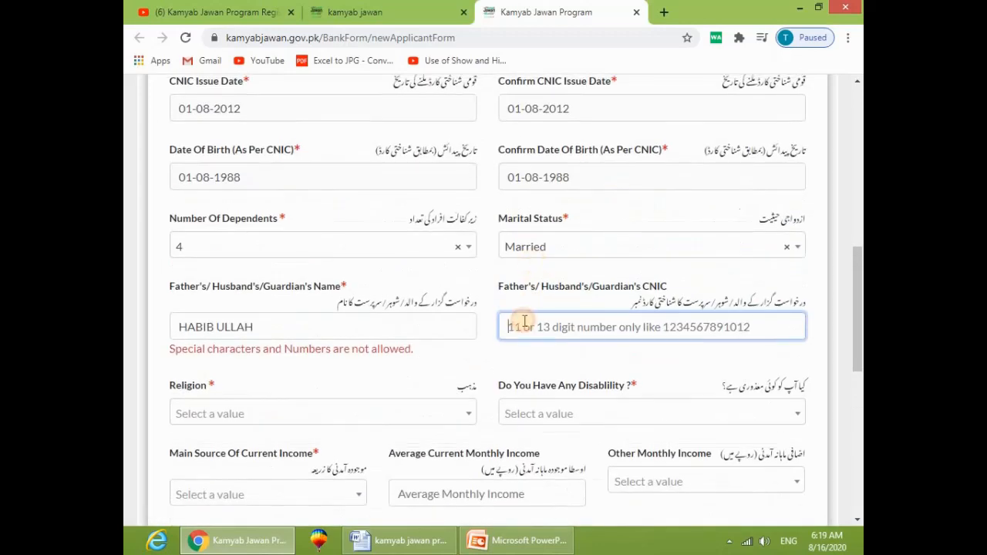
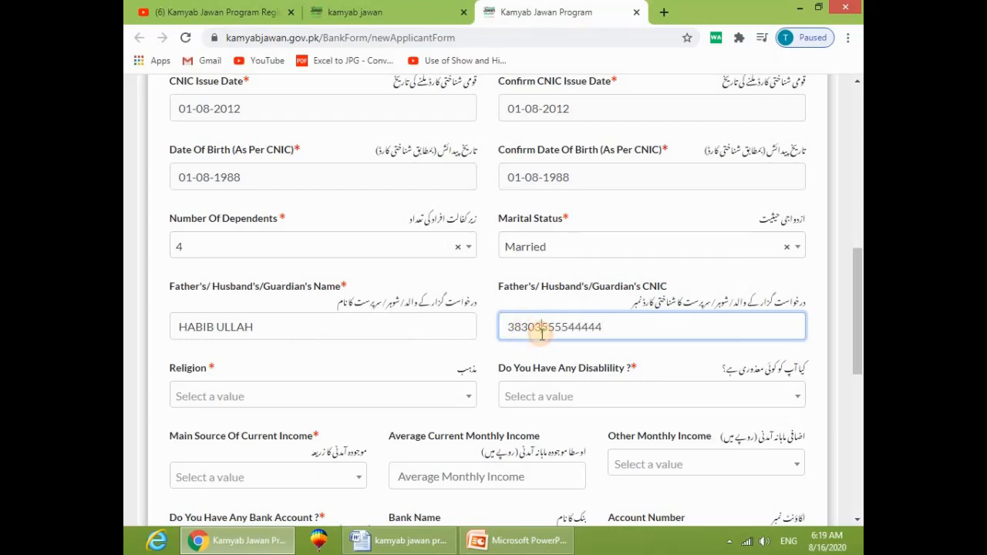
pyautogui.click(541, 335)
pyautogui.write('-')
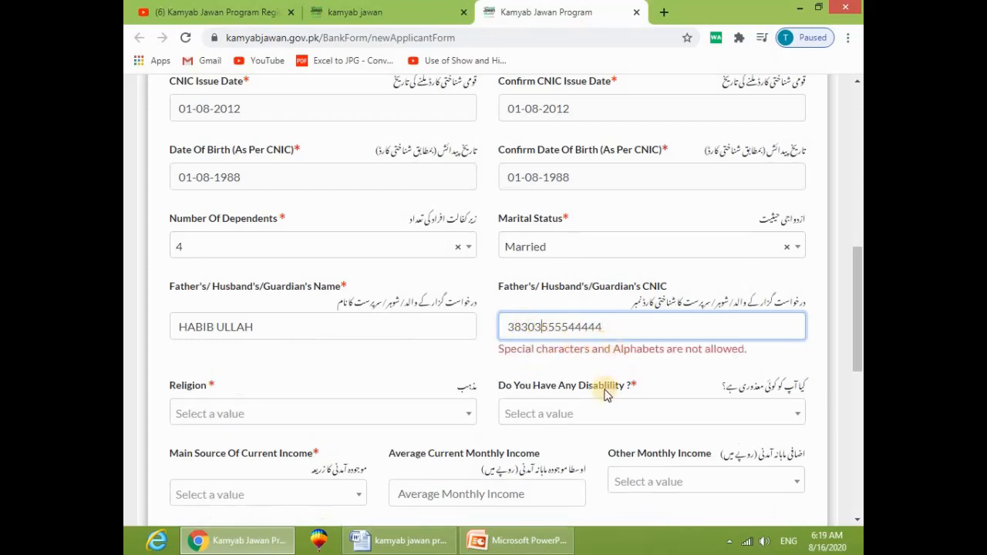
pyautogui.click(635, 336)
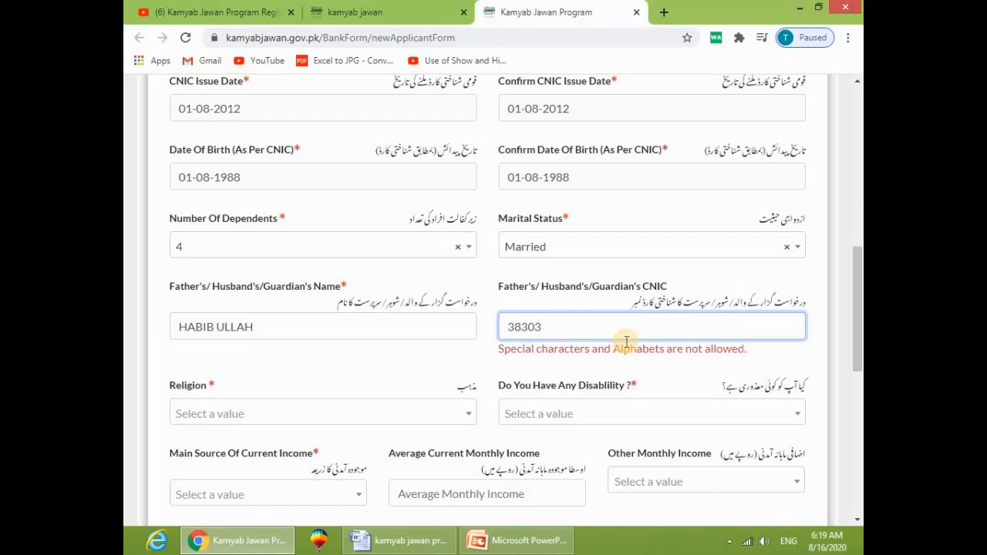
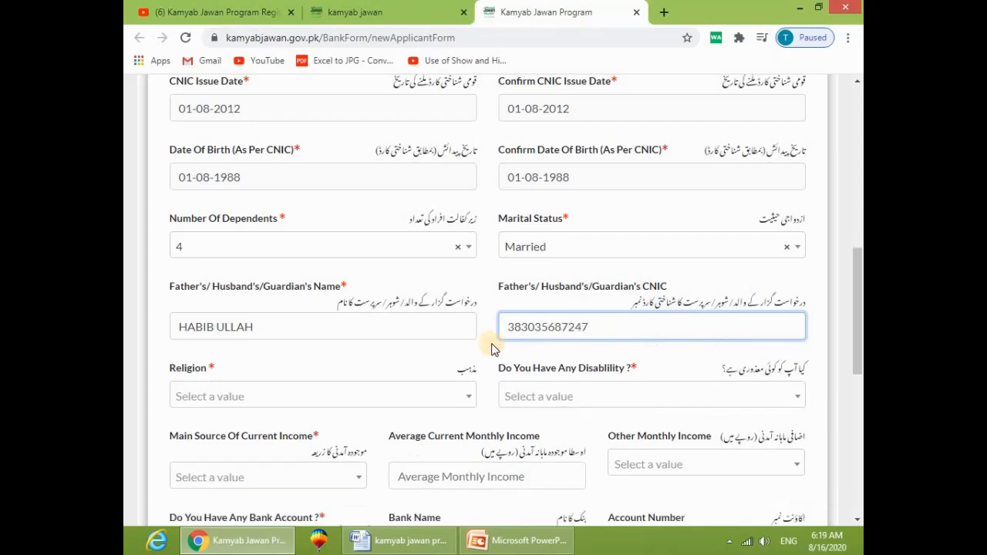
pyautogui.click(447, 351)
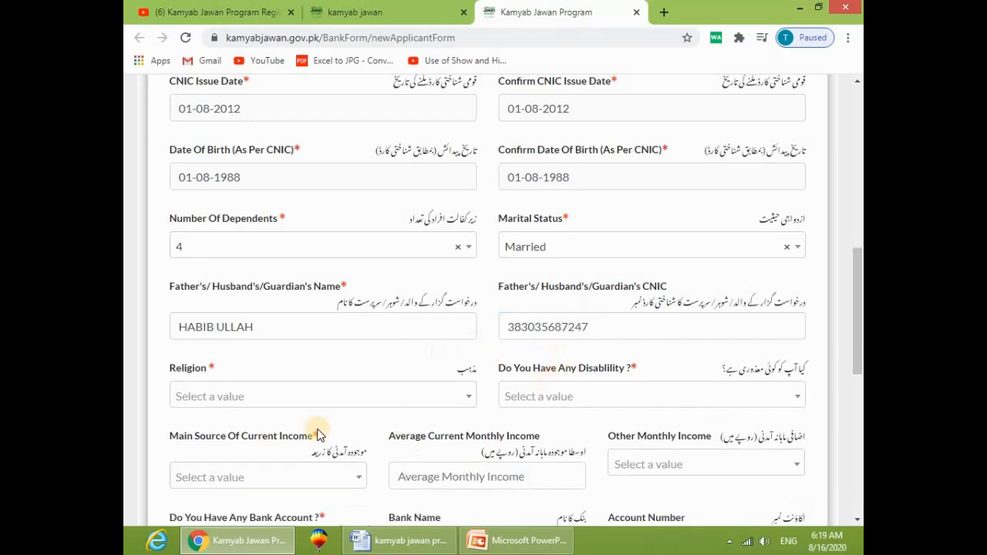
# Step: Set religion to Islam and answer No to having a disability
pyautogui.click(235, 402)
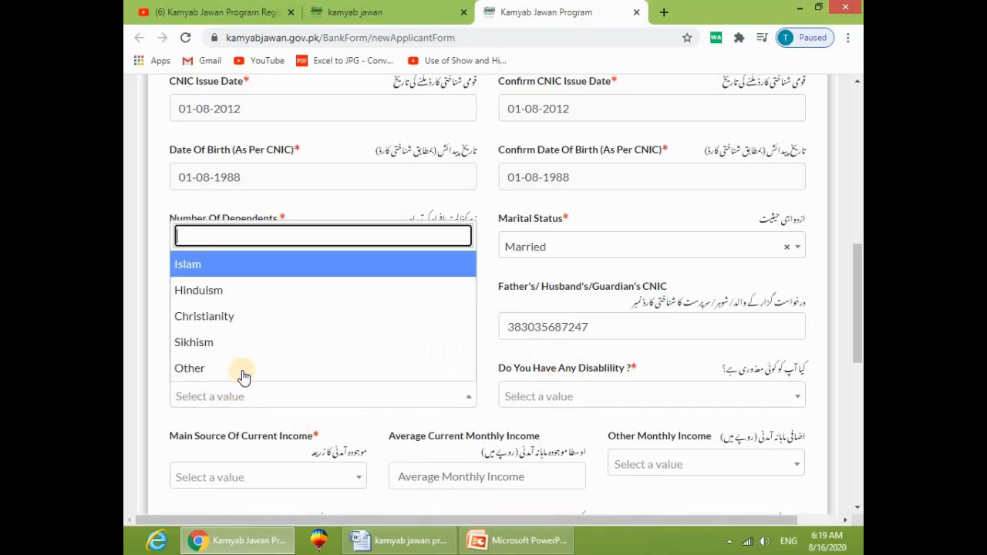
pyautogui.click(245, 279)
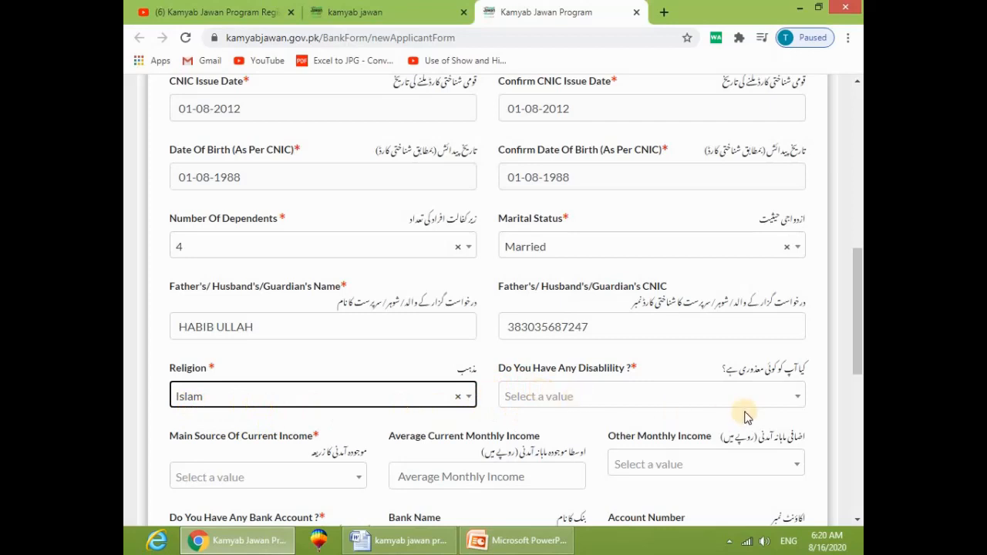
pyautogui.click(588, 407)
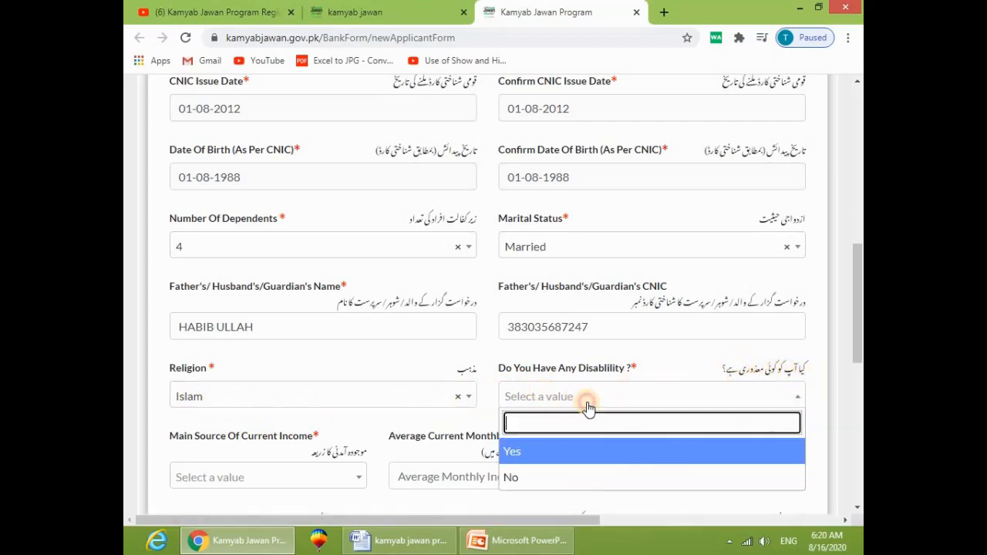
pyautogui.click(529, 475)
# Step: Choose Other Business as the main income source
pyautogui.scroll(-1, 527, 470)
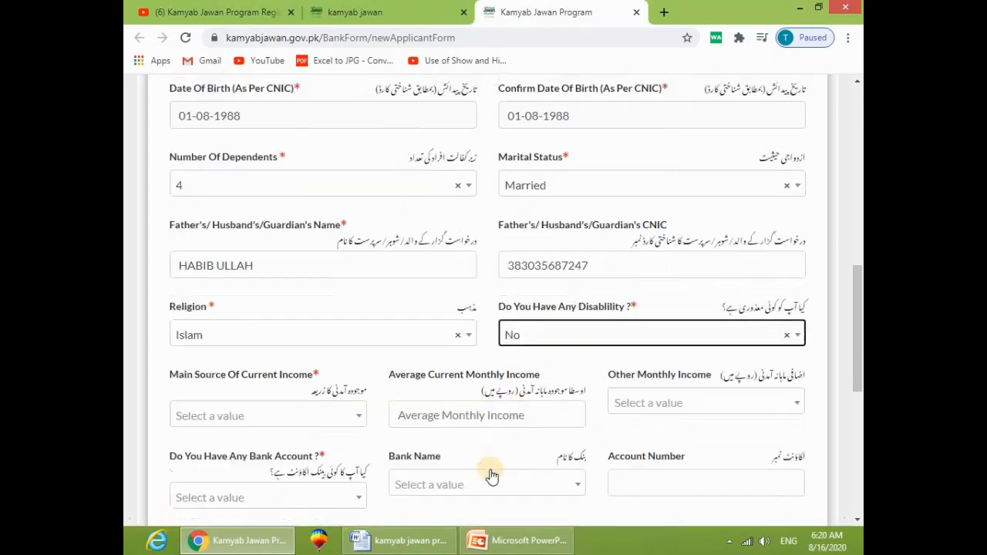
pyautogui.click(266, 408)
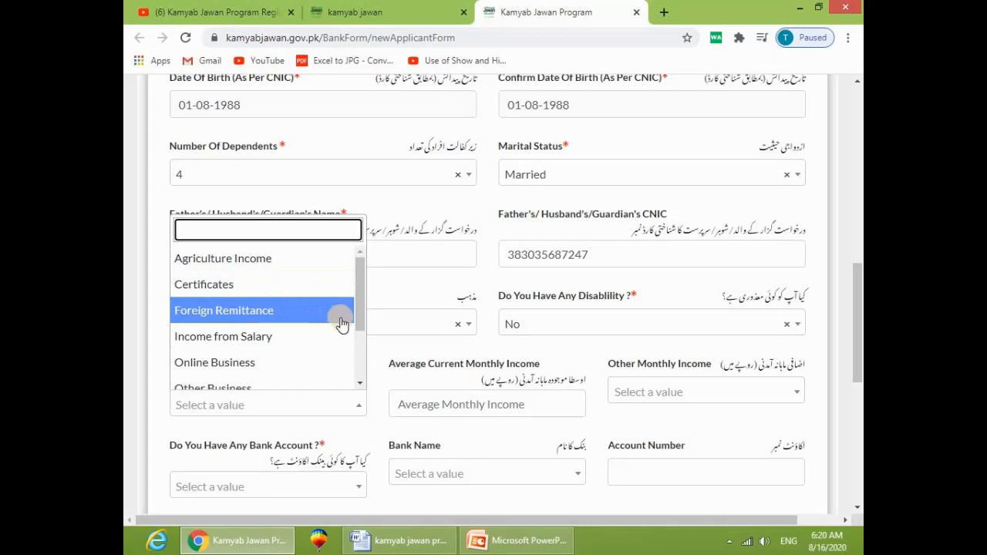
pyautogui.moveTo(363, 298); pyautogui.dragTo(354, 355)
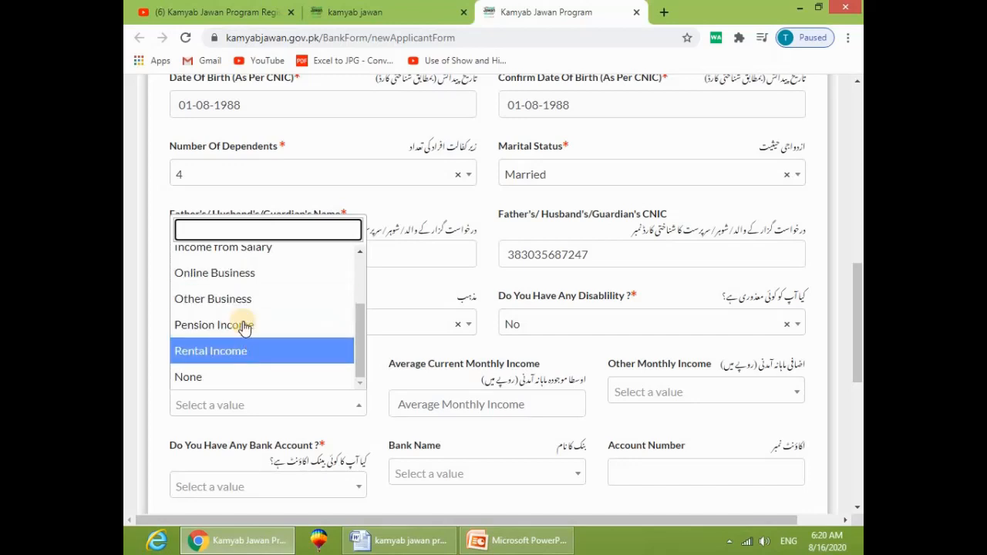
pyautogui.scroll(1, 249, 329)
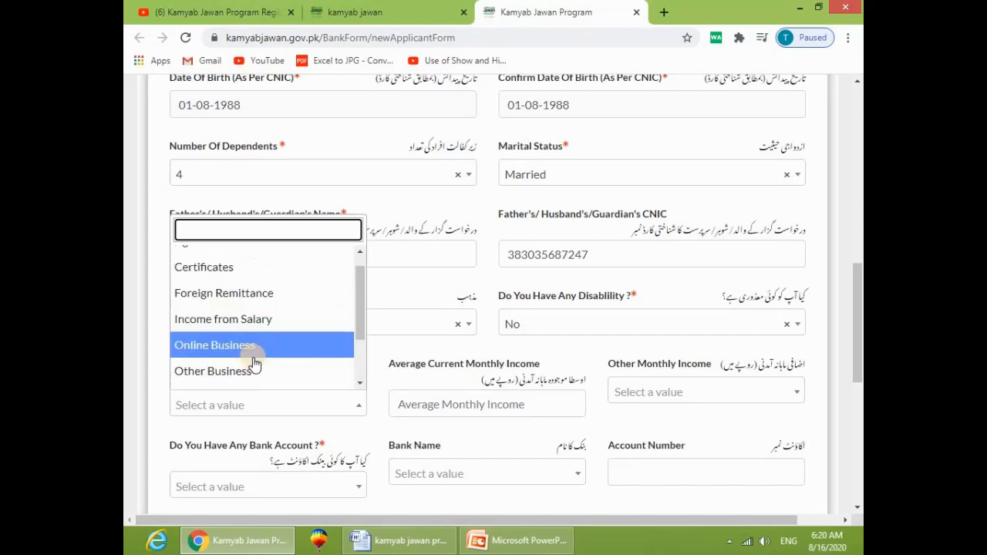
pyautogui.scroll(1, 260, 327)
pyautogui.scroll(-2, 262, 335)
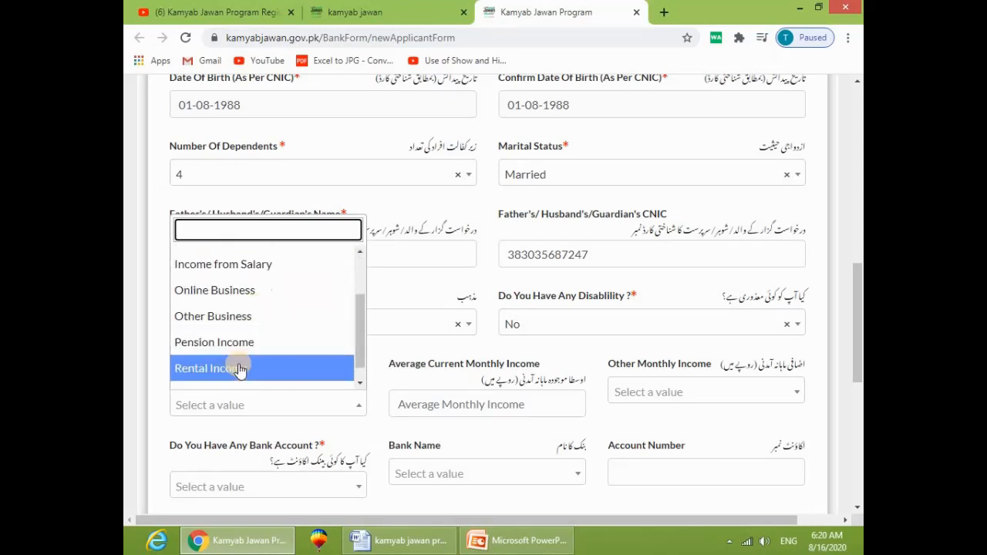
pyautogui.click(249, 320)
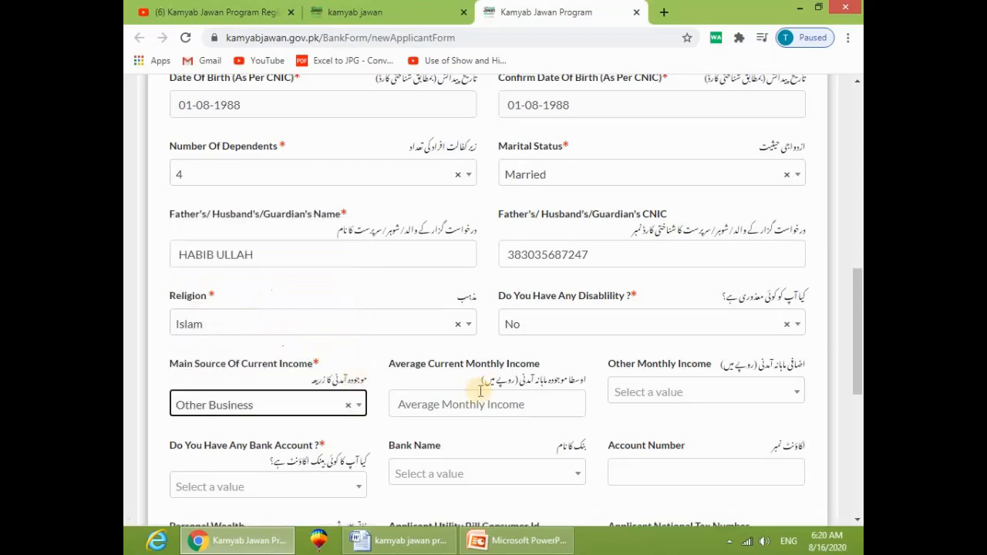
# Step: Enter average monthly income 1,2000 and choose Upto Rs 600,000 as other monthly income
pyautogui.scroll(-1, 462, 370)
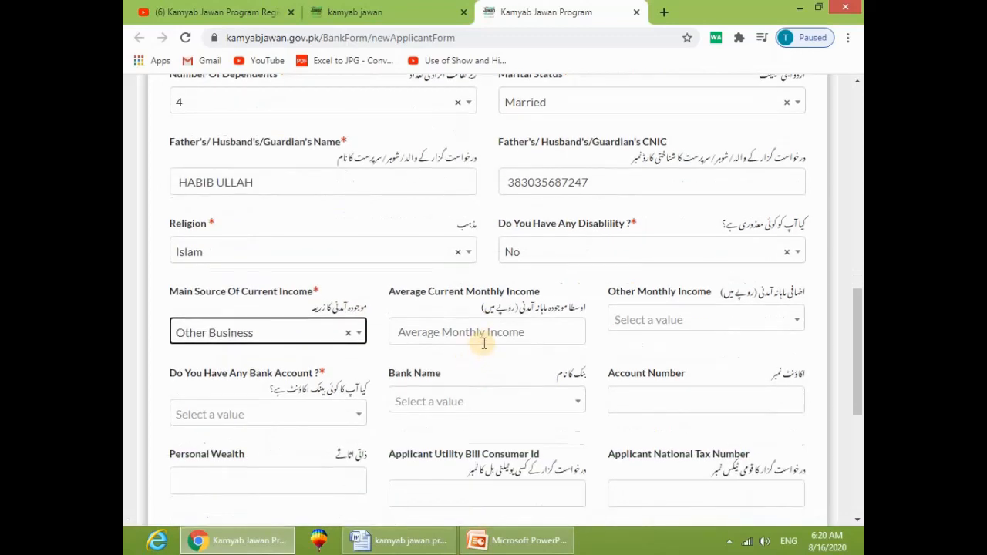
pyautogui.click(480, 340)
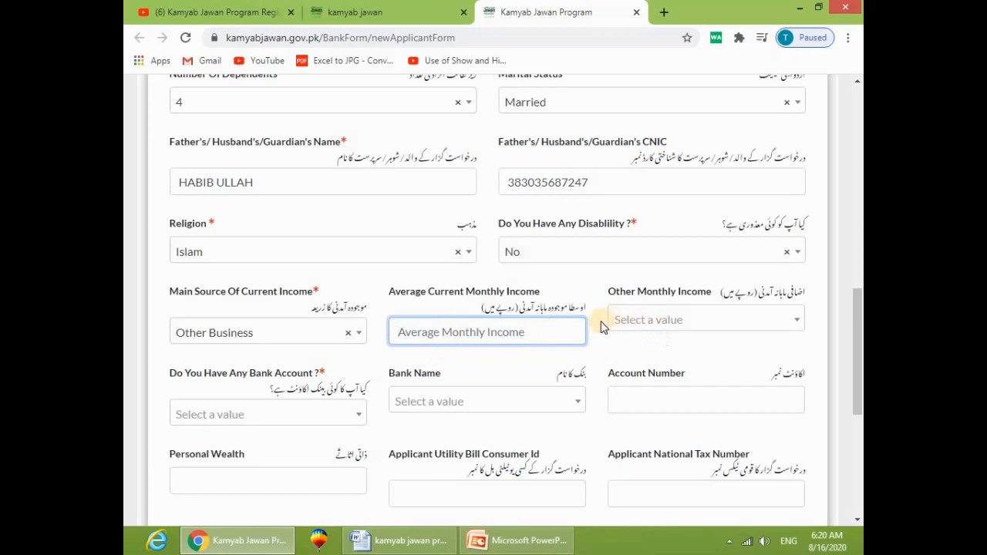
pyautogui.write('12')
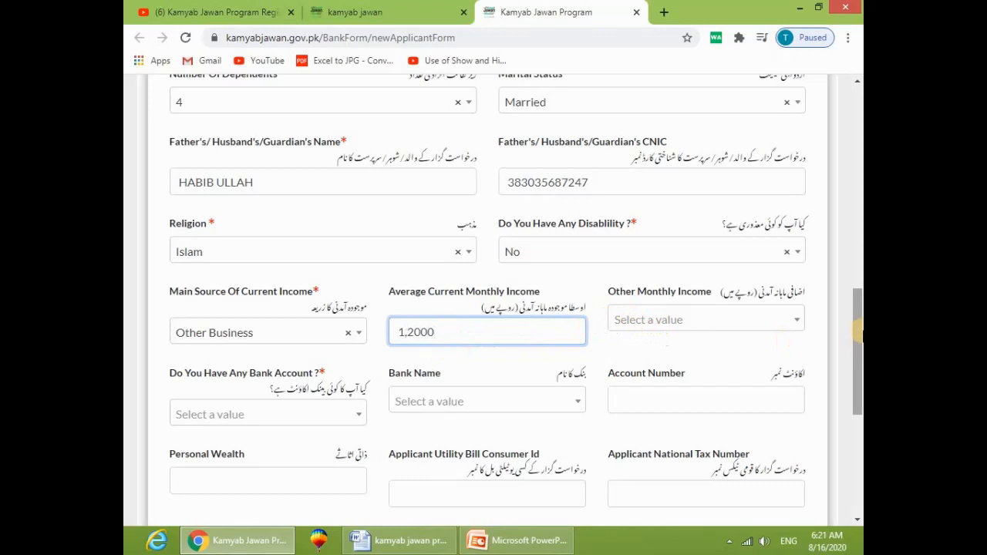
pyautogui.click(692, 324)
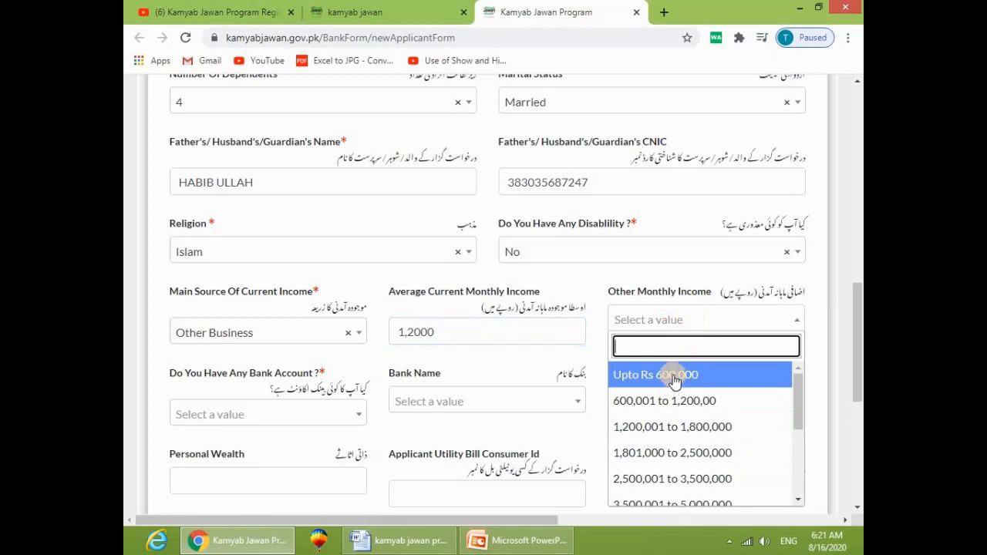
pyautogui.click(674, 378)
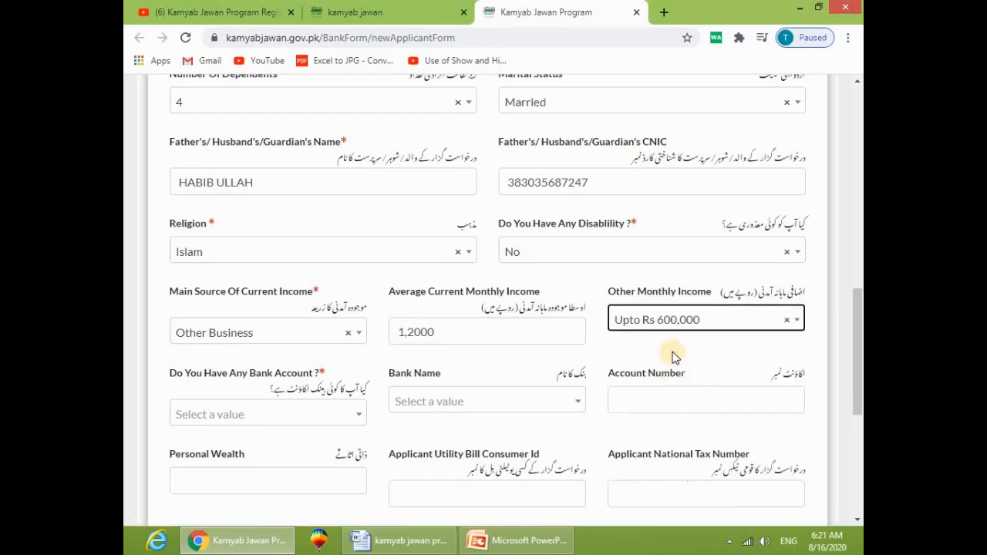
pyautogui.scroll(-1, 355, 382)
pyautogui.scroll(-1, 351, 385)
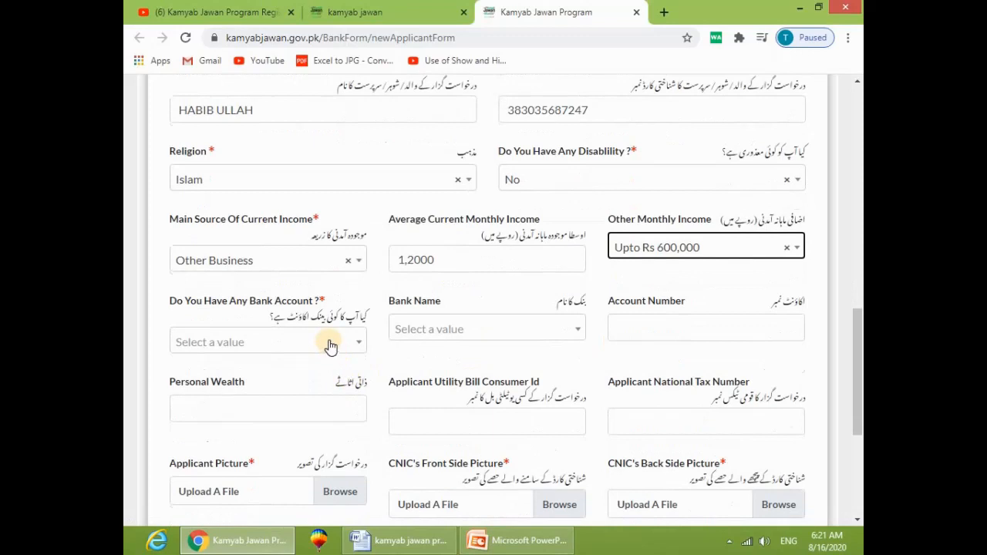
# Step: Answer Yes to having a bank account and select Bank Alfalah Limited as the bank
pyautogui.click(330, 345)
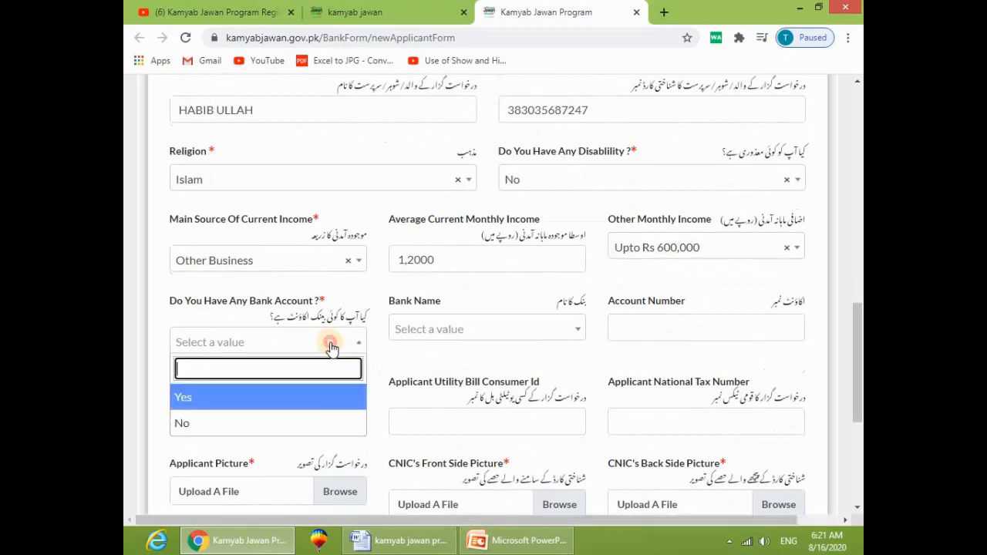
pyautogui.click(194, 423)
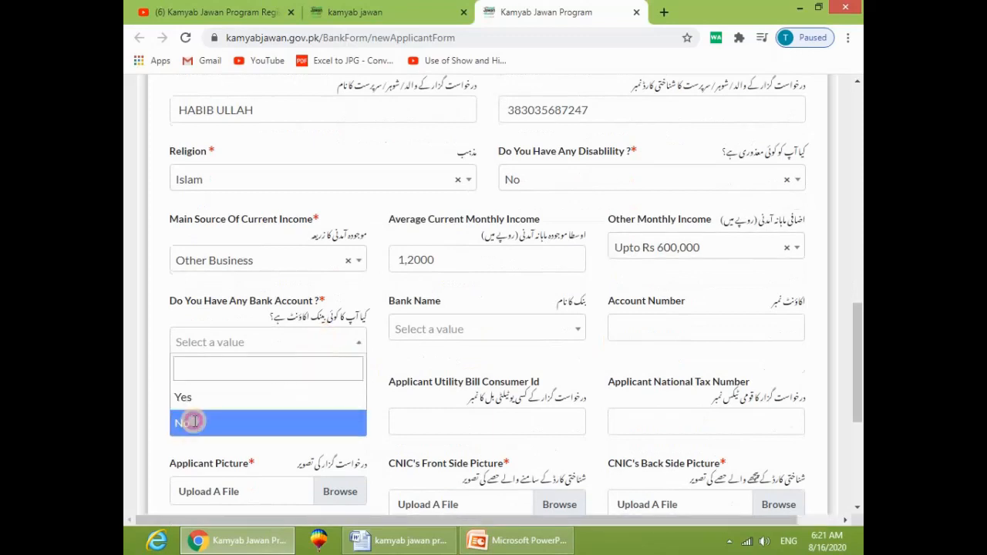
pyautogui.click(449, 329)
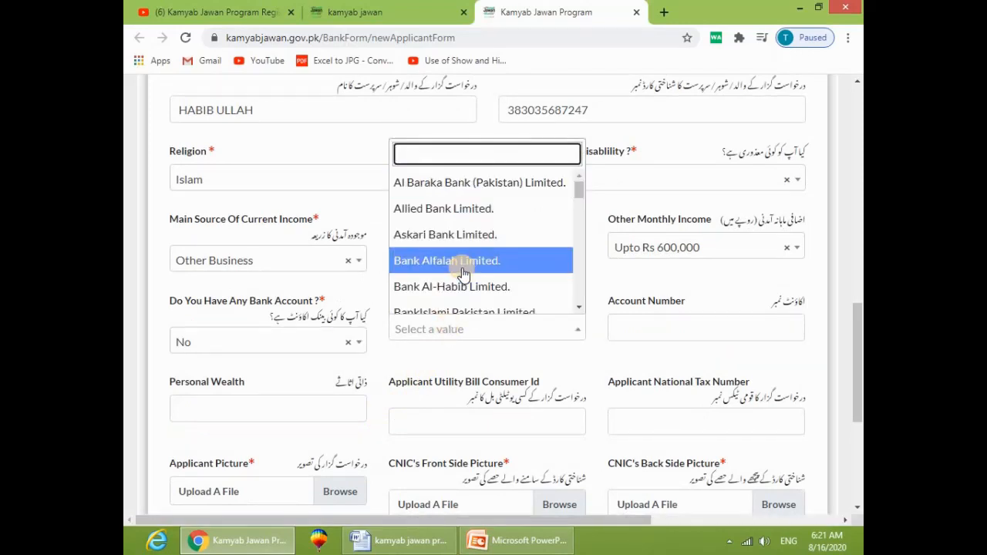
pyautogui.click(290, 345)
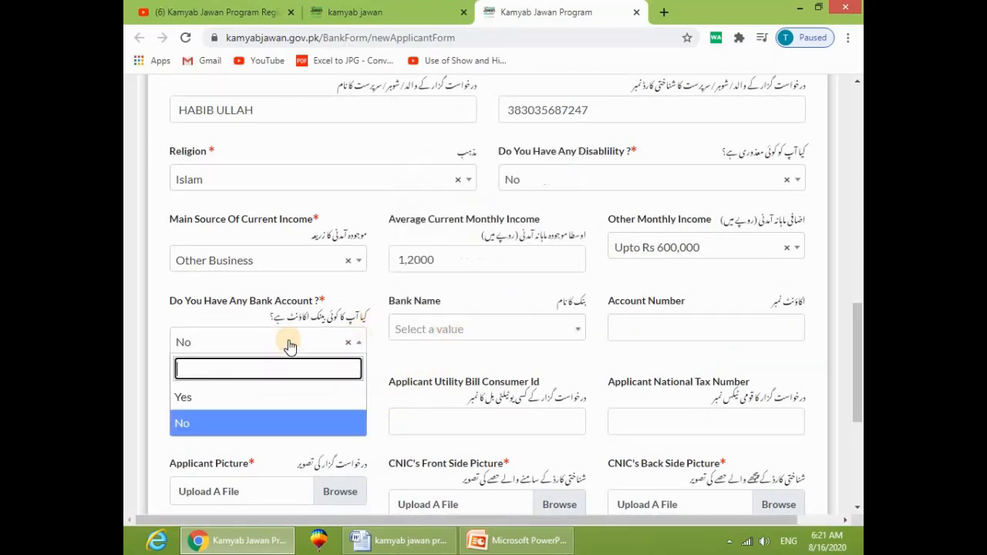
pyautogui.click(266, 399)
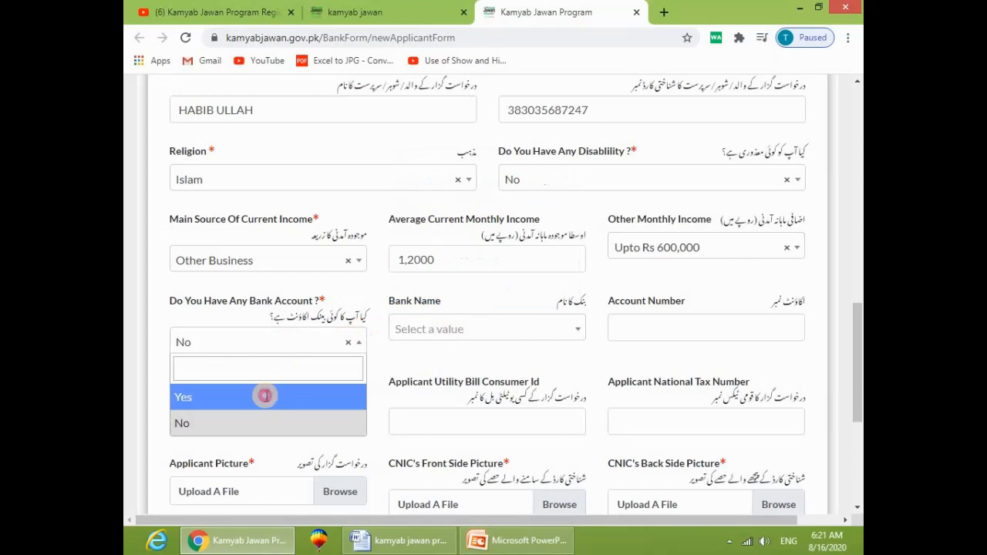
pyautogui.click(459, 333)
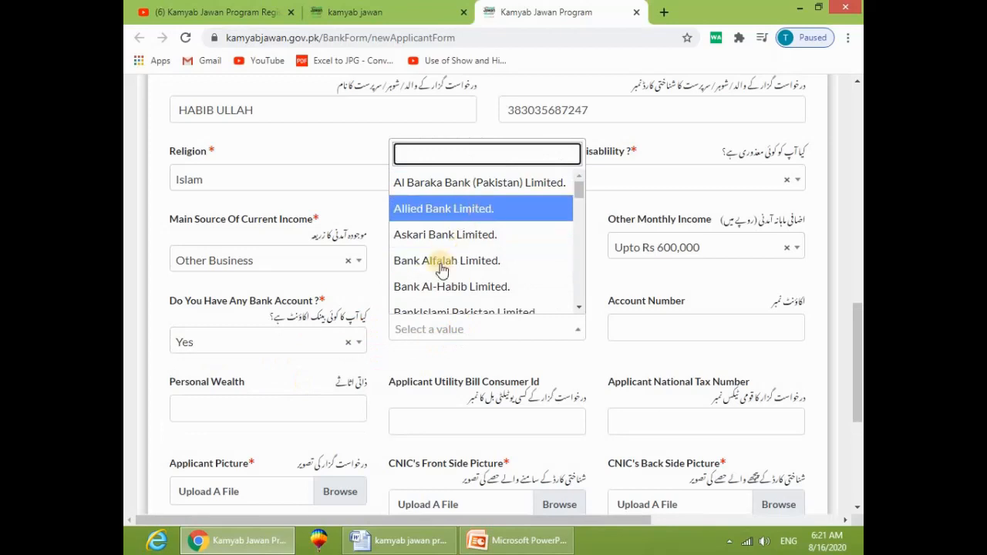
pyautogui.click(222, 347)
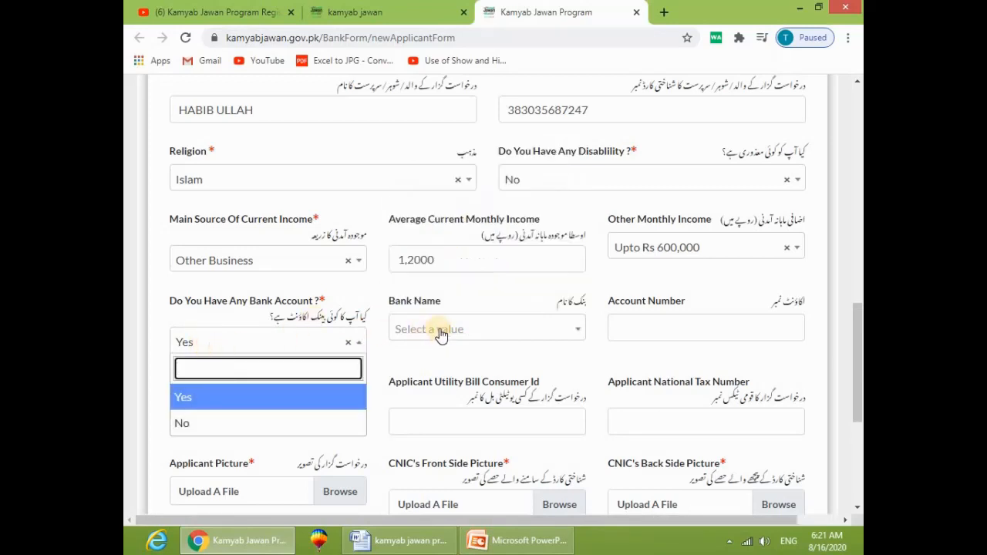
pyautogui.click(490, 333)
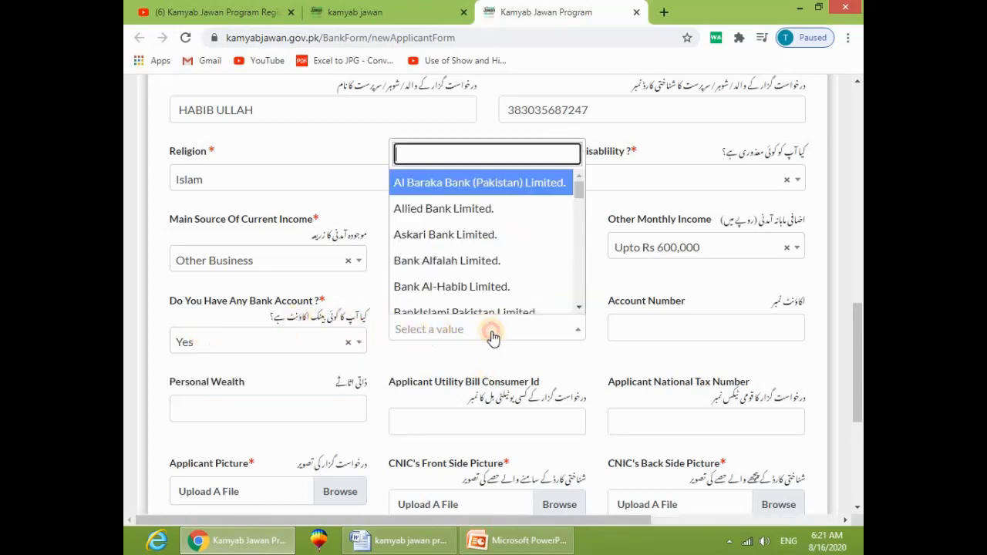
pyautogui.click(473, 261)
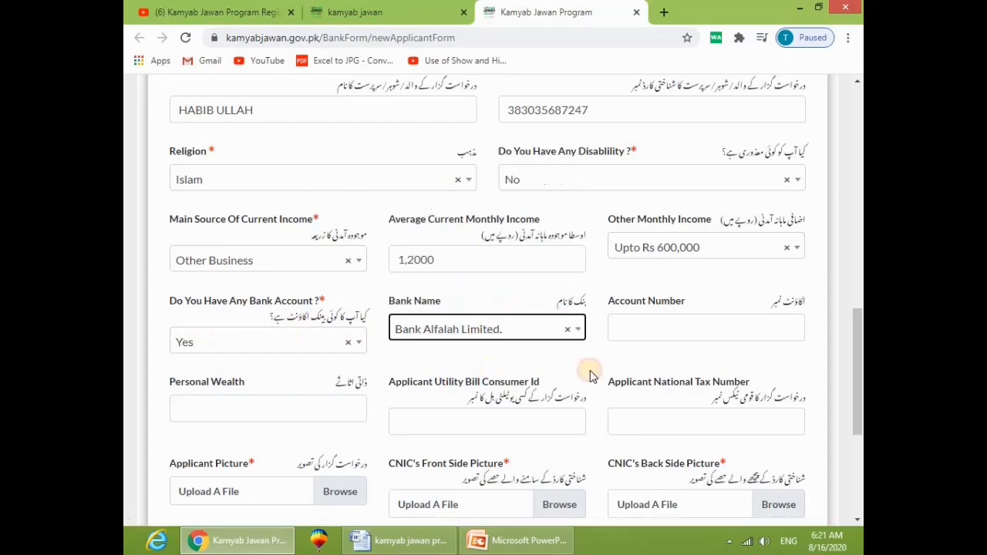
pyautogui.click(633, 331)
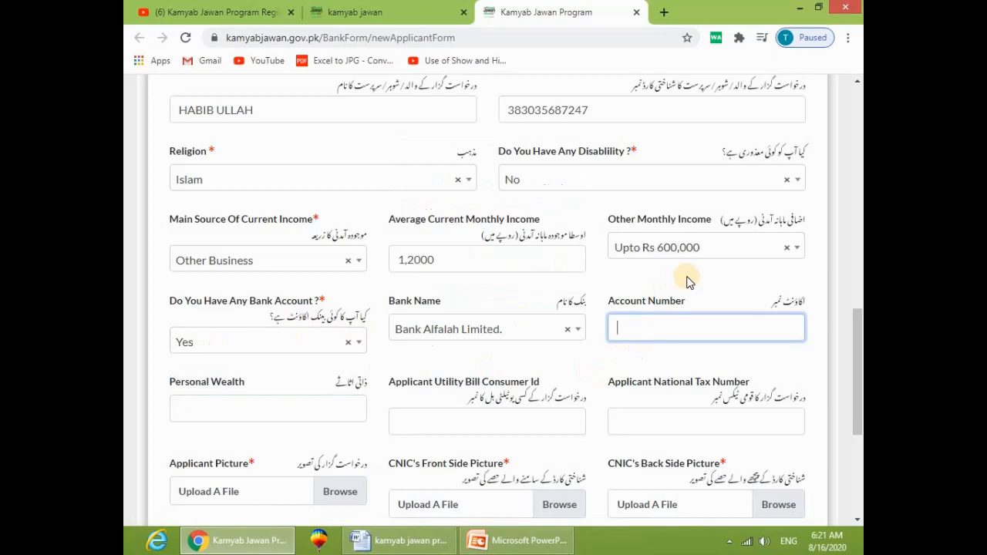
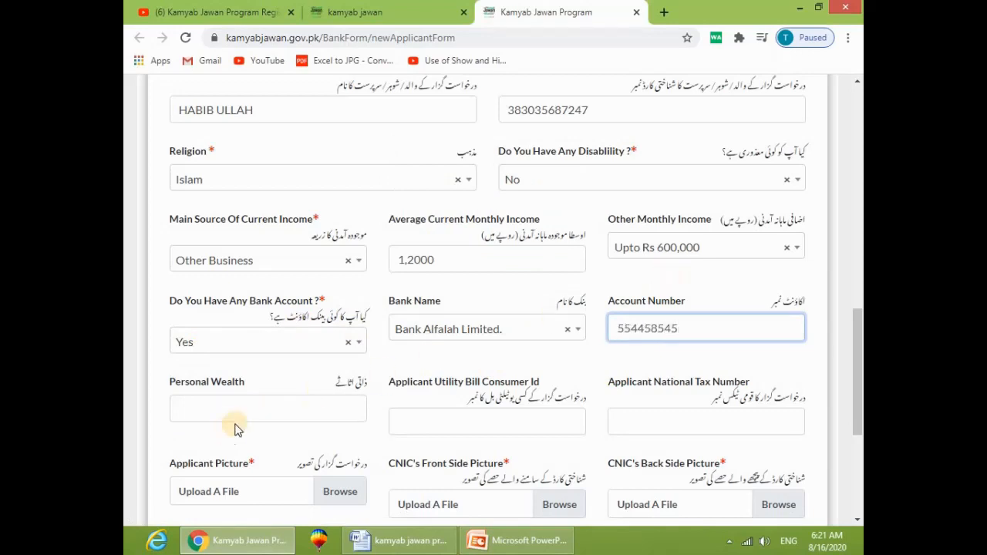
# Step: Enter the bank account number and Personal Wealth 2,5000, then pass the utility bill and tax fields
pyautogui.click(312, 413)
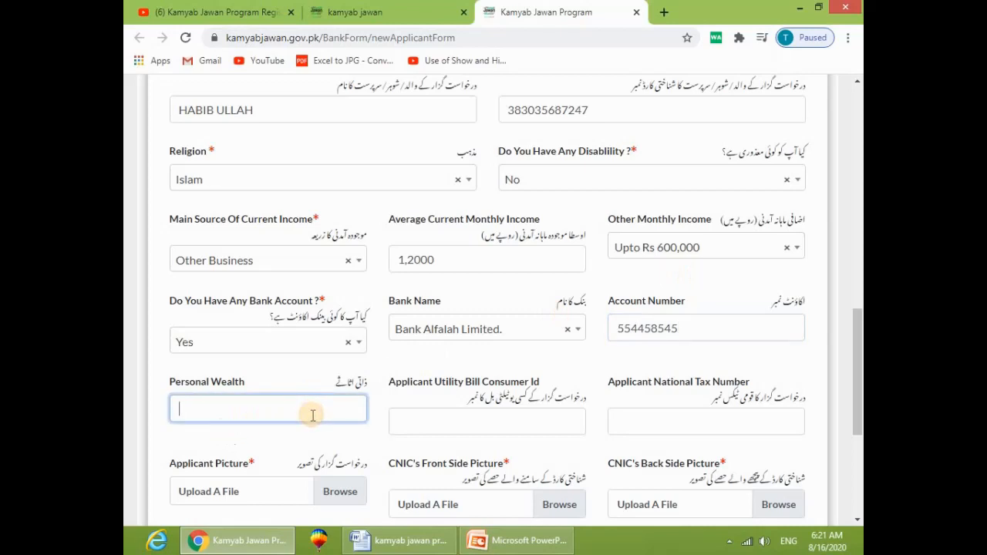
pyautogui.write('2,5000')
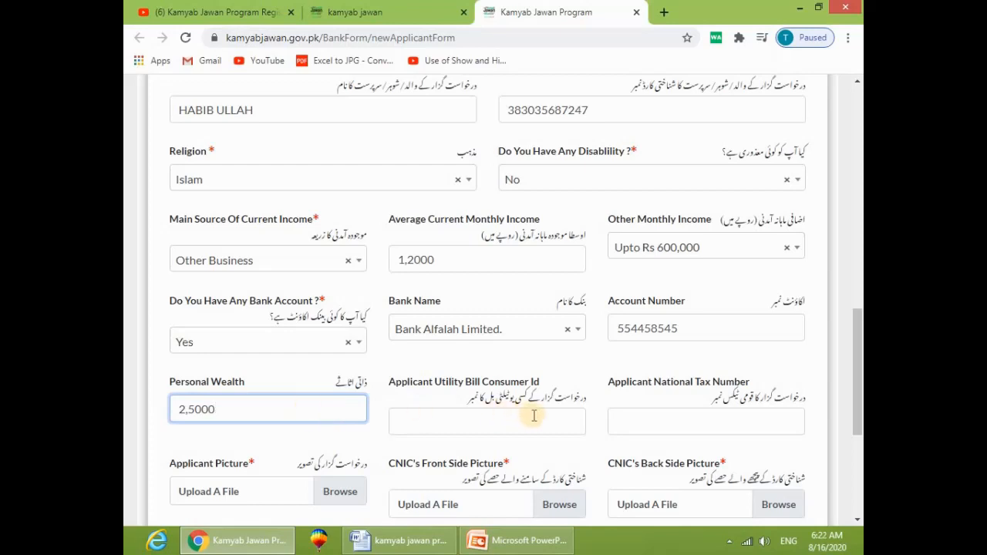
pyautogui.click(494, 421)
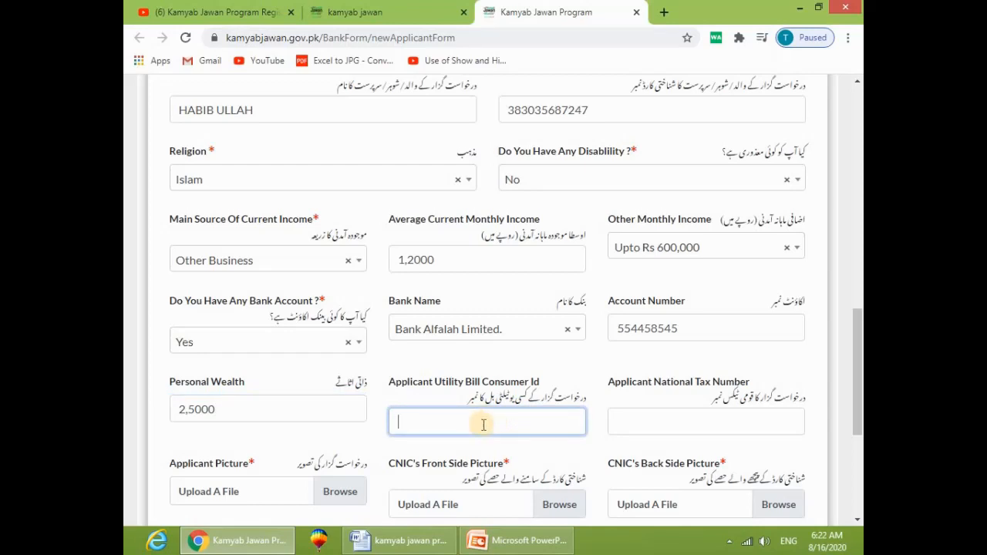
pyautogui.scroll(-1, 477, 418)
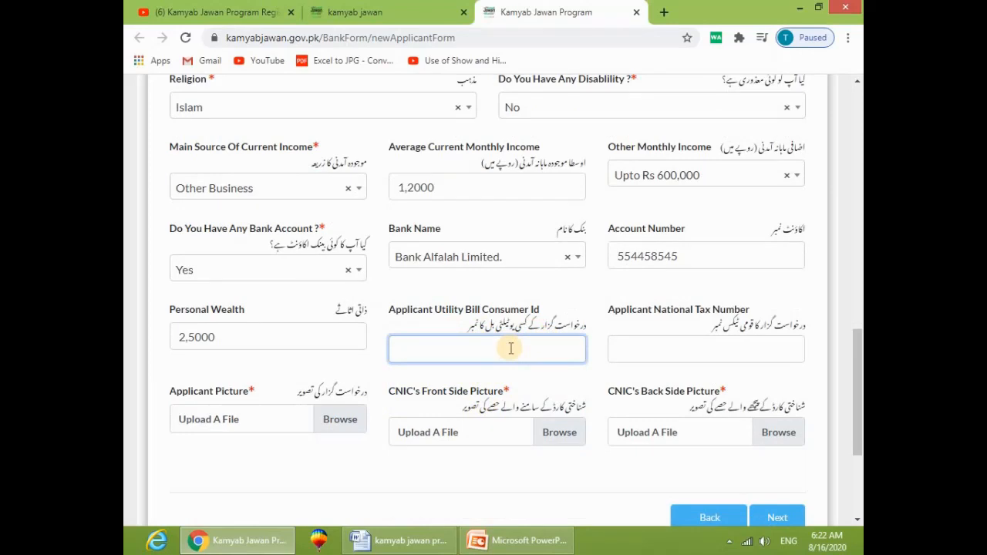
pyautogui.click(692, 348)
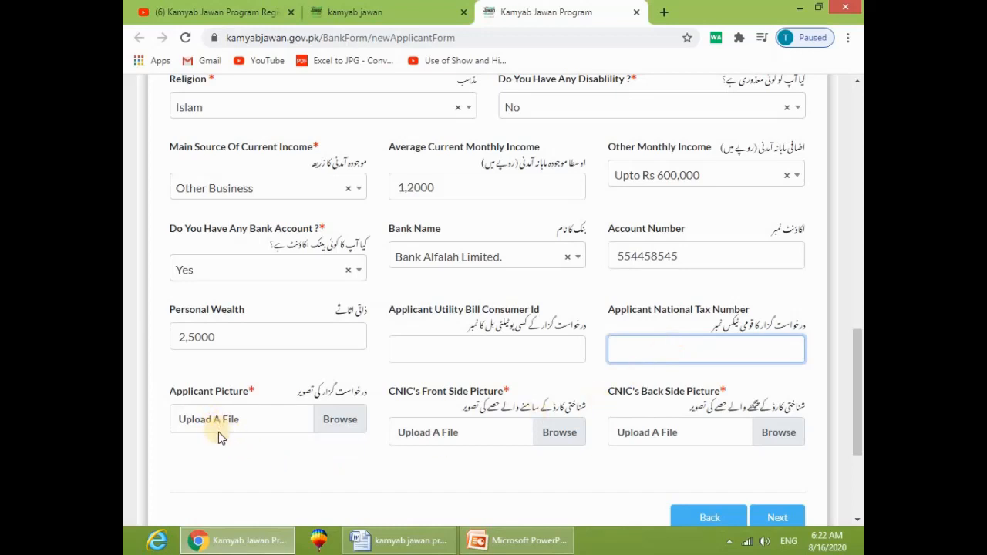
pyautogui.scroll(-1, 293, 409)
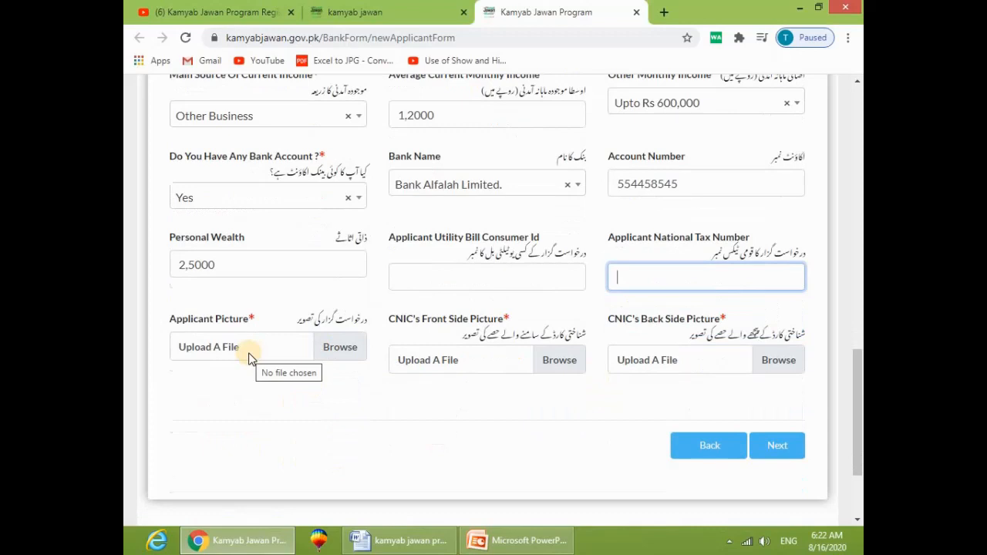
# Step: Attach Quaid E.Jpg from the Pictures library as the applicant picture
pyautogui.click(340, 354)
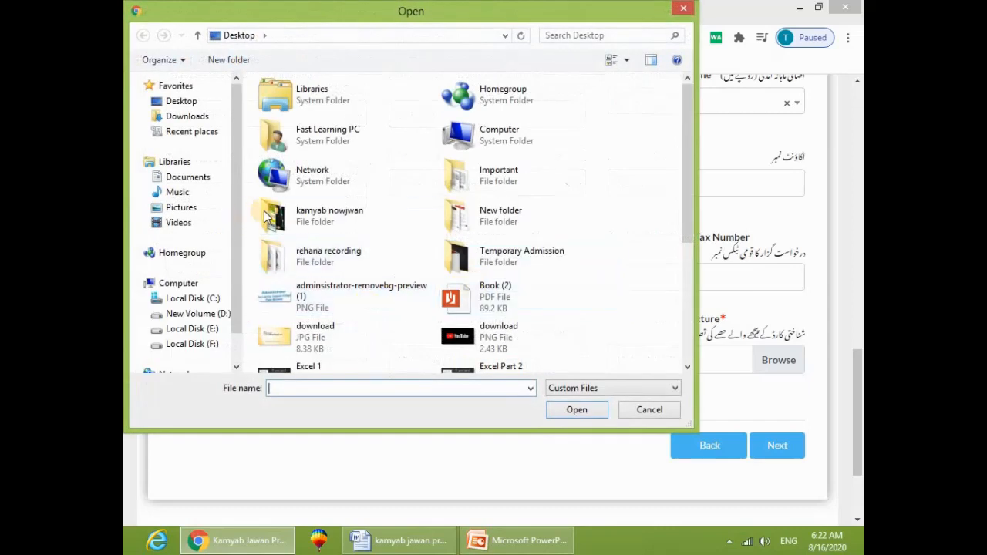
pyautogui.moveTo(685, 196); pyautogui.dragTo(686, 252)
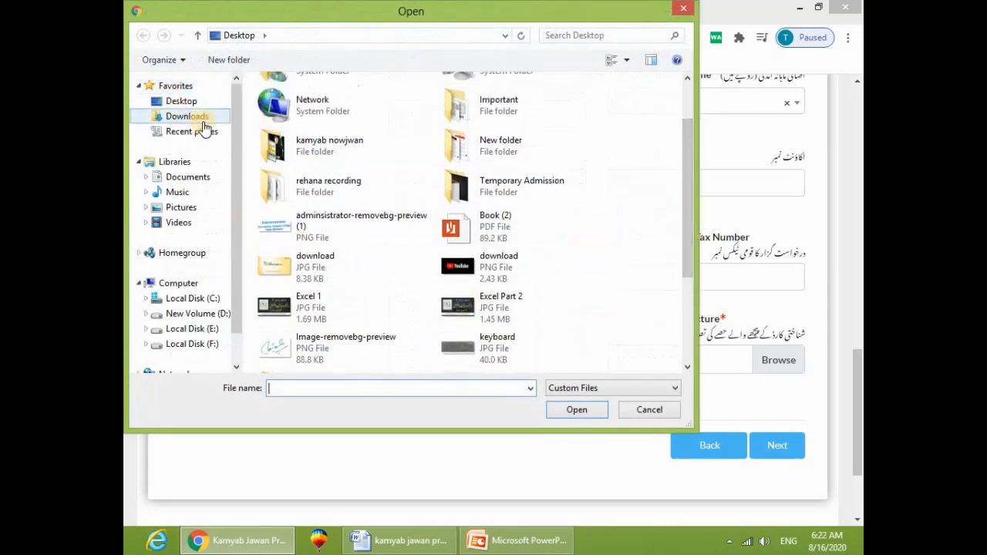
pyautogui.click(189, 210)
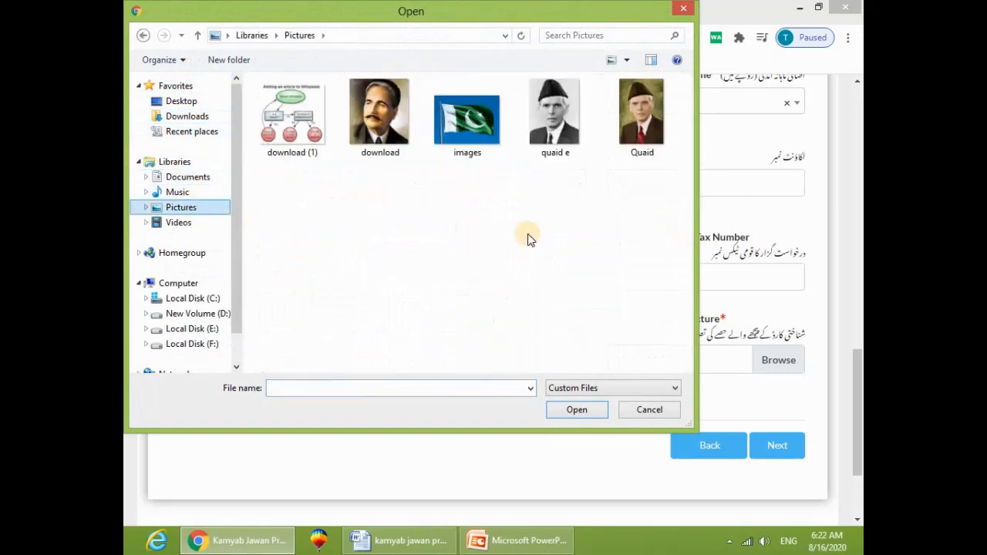
pyautogui.click(546, 123)
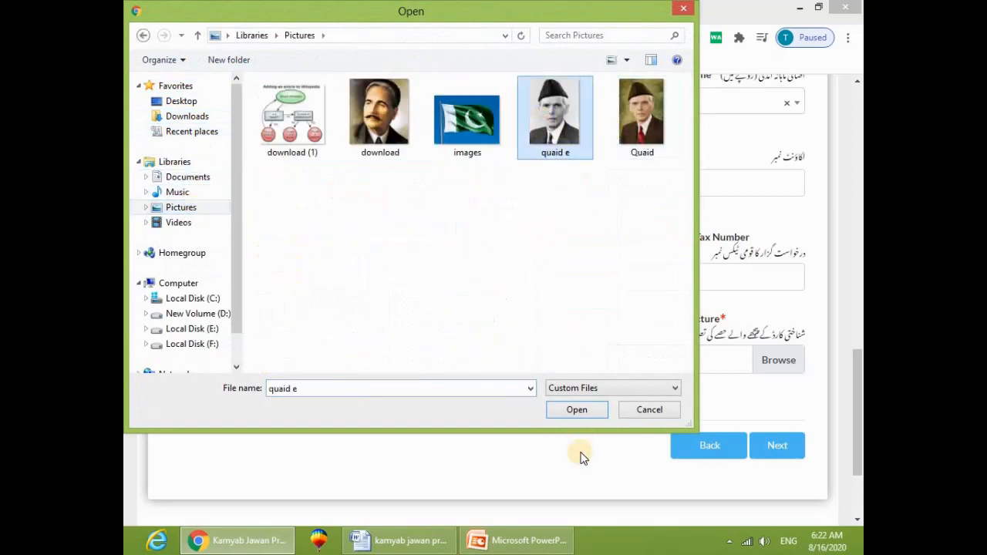
pyautogui.click(576, 410)
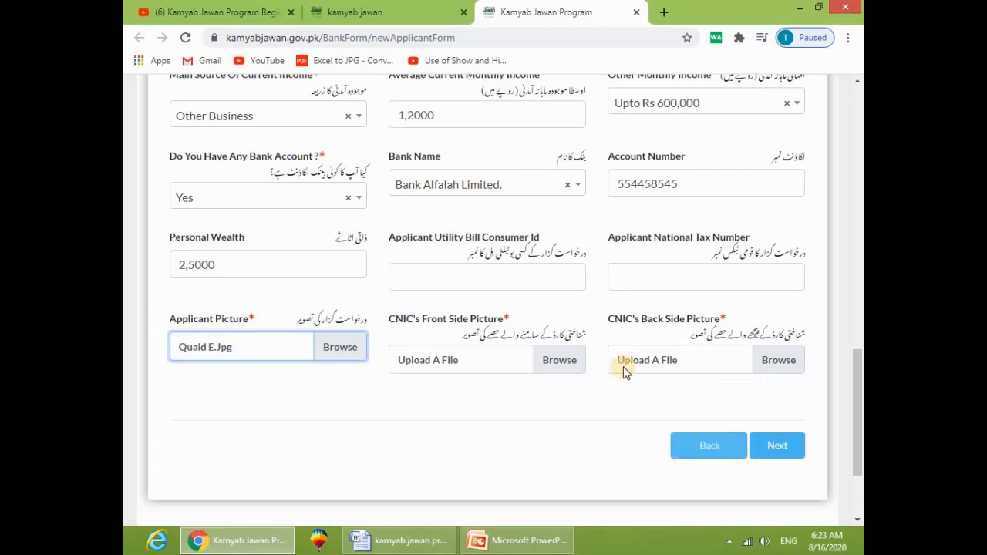
# Step: Attach Images.Jpg as both the CNIC front and CNIC back pictures
pyautogui.click(557, 361)
pyautogui.click(466, 119)
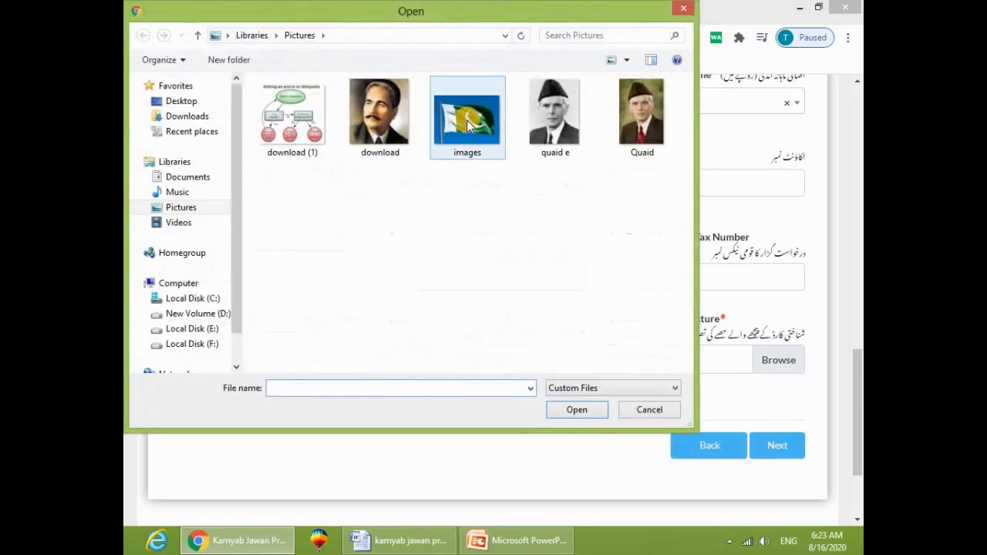
pyautogui.doubleClick(465, 120)
pyautogui.click(777, 359)
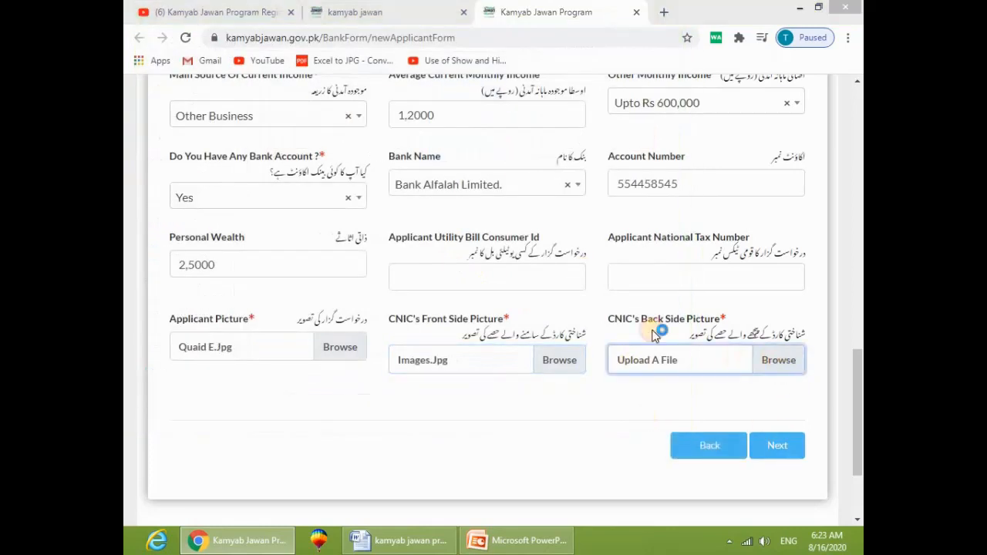
pyautogui.click(451, 120)
pyautogui.doubleClick(451, 118)
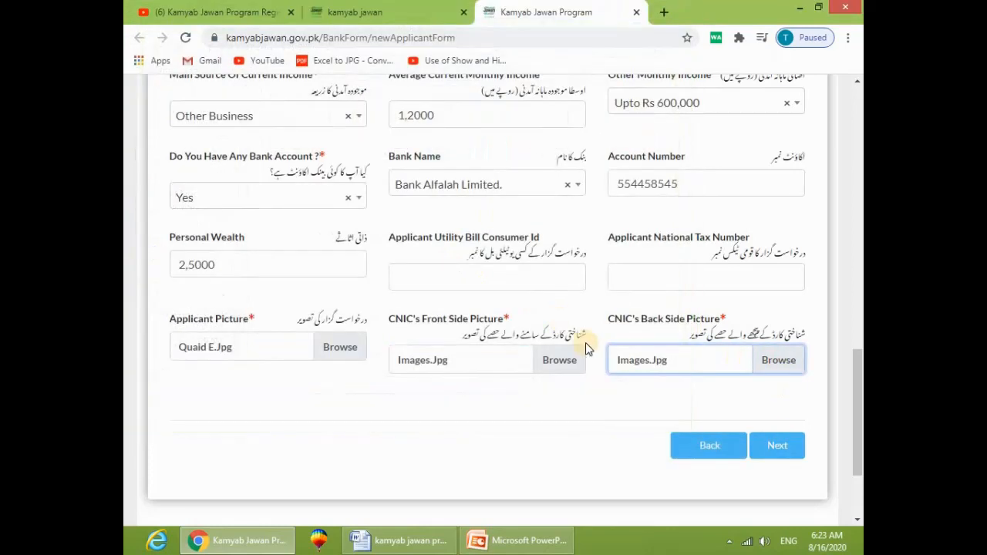
# Step: Continue to the qualifications step and set Education to Masters Degree
pyautogui.click(784, 447)
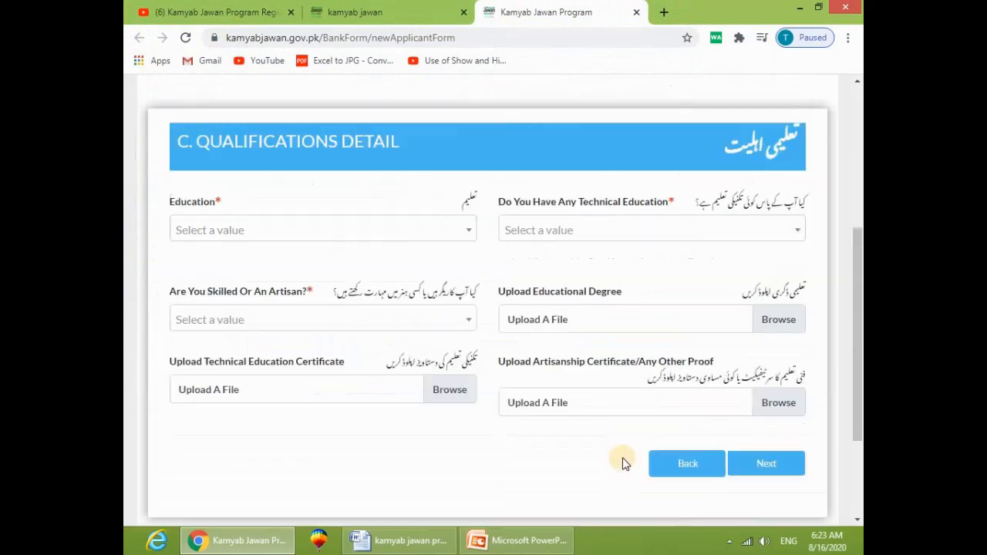
pyautogui.scroll(-1, 372, 351)
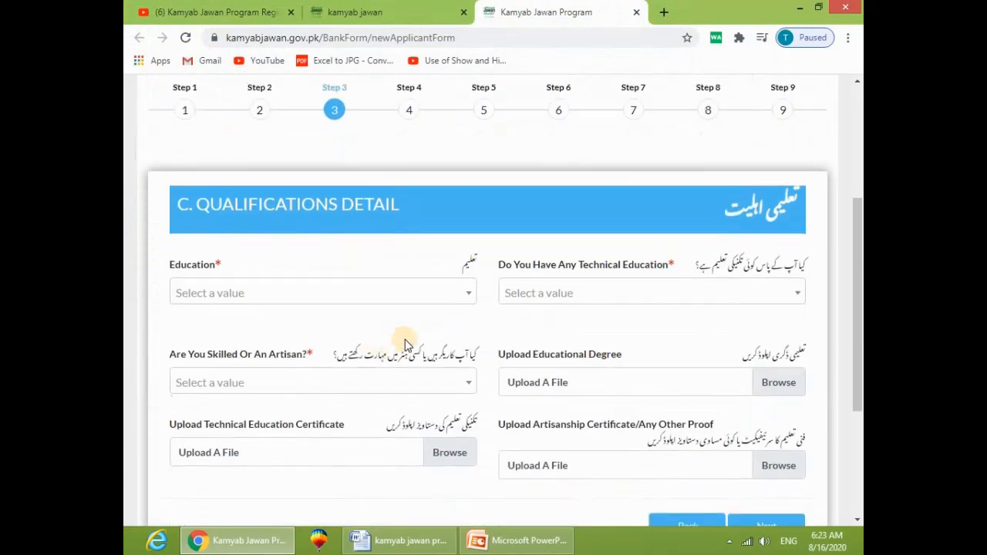
pyautogui.scroll(-1, 327, 305)
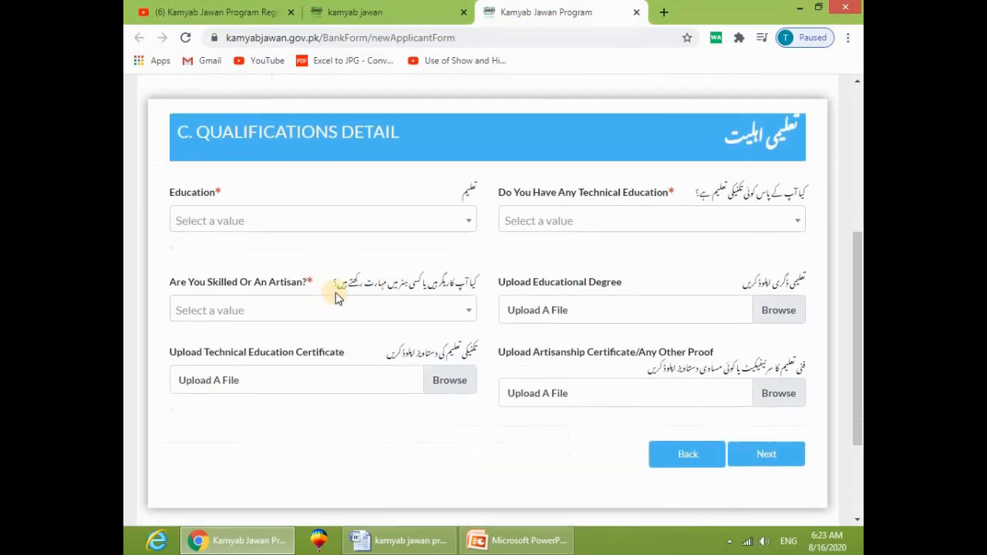
pyautogui.click(331, 222)
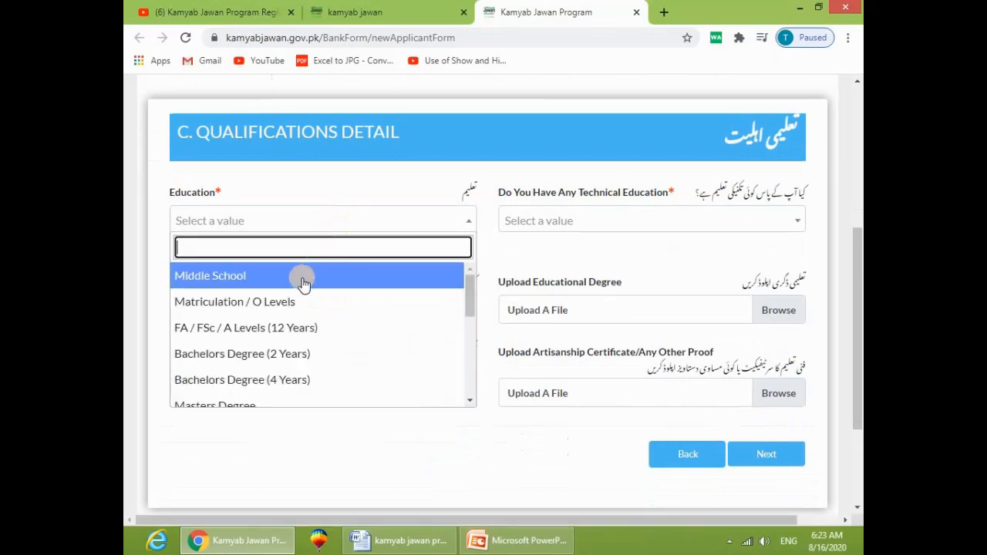
pyautogui.scroll(-1, 282, 301)
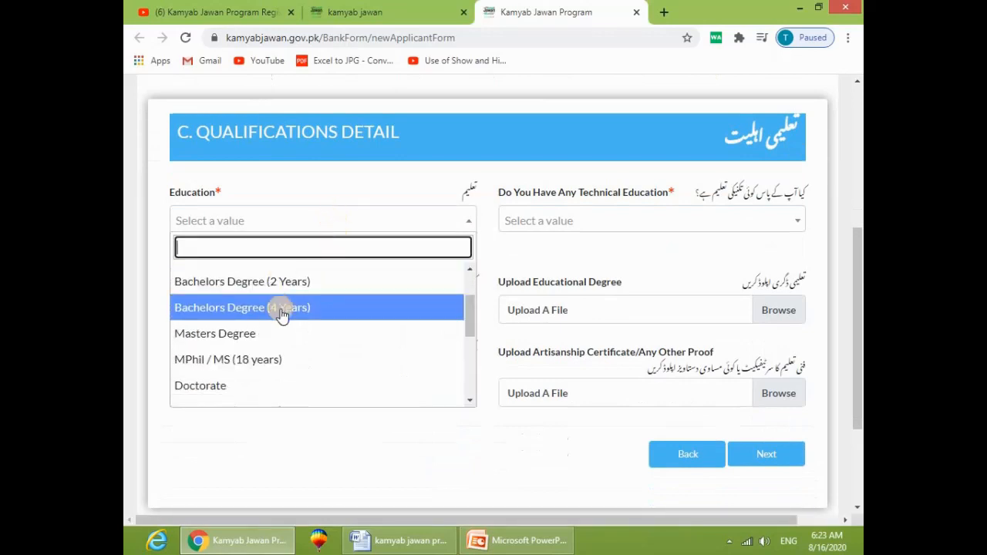
pyautogui.click(281, 334)
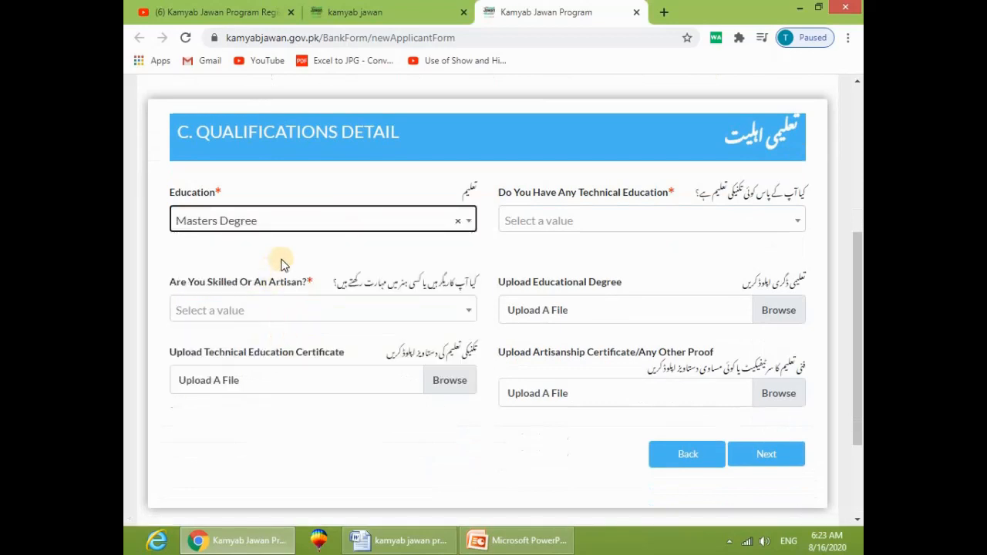
# Step: Search 'COM' and set Technical Education to Computer Information Technology
pyautogui.click(661, 219)
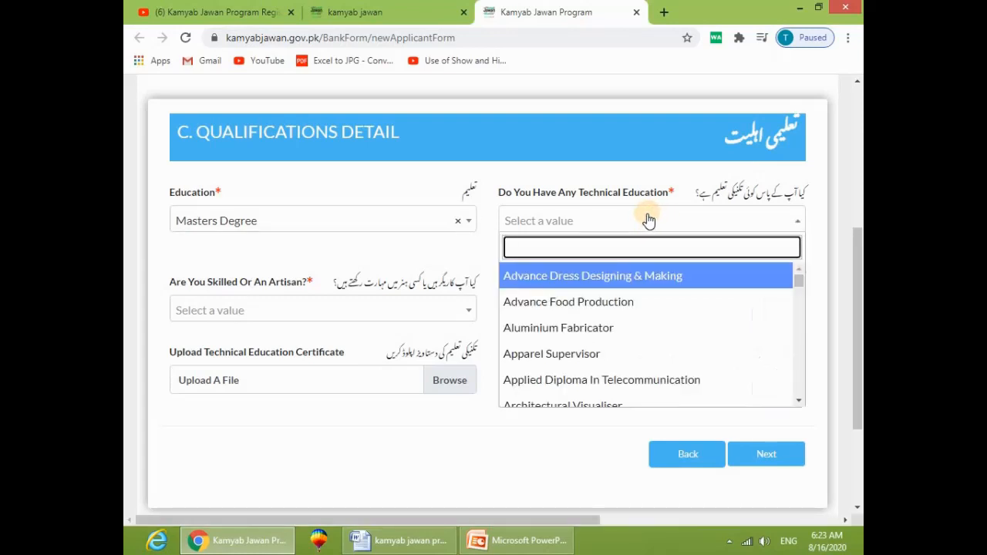
pyautogui.scroll(-2, 600, 335)
pyautogui.scroll(-2, 601, 337)
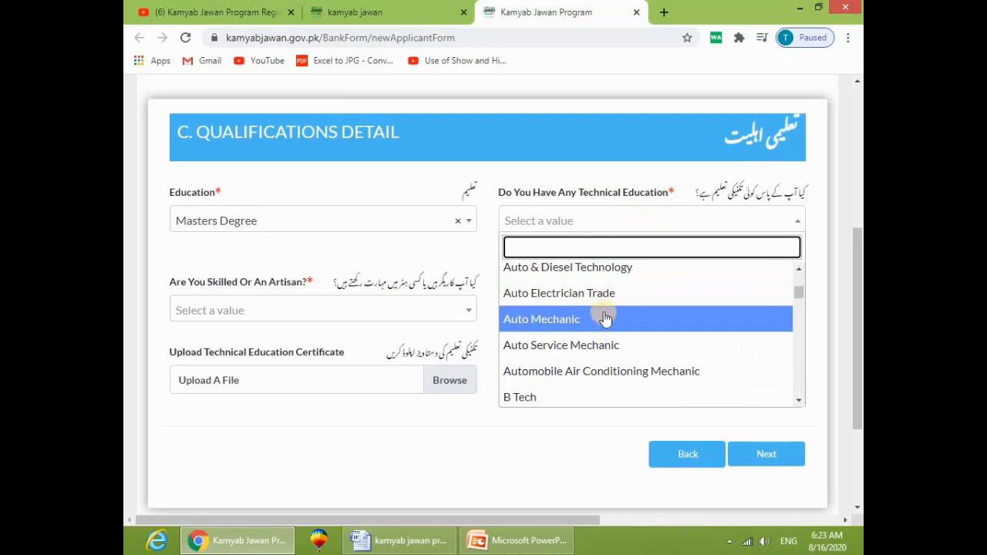
pyautogui.scroll(-2, 605, 335)
pyautogui.scroll(-6, 591, 299)
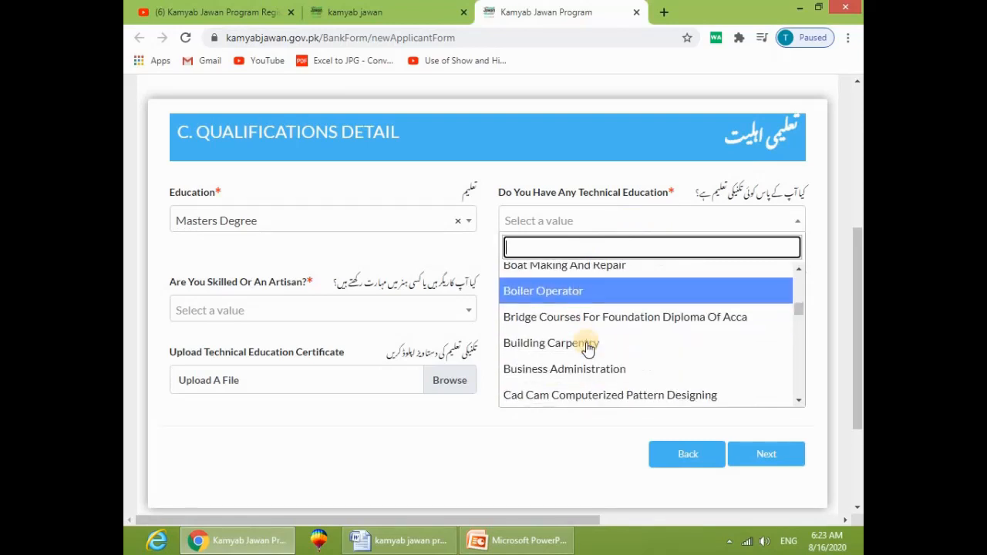
pyautogui.write('C')
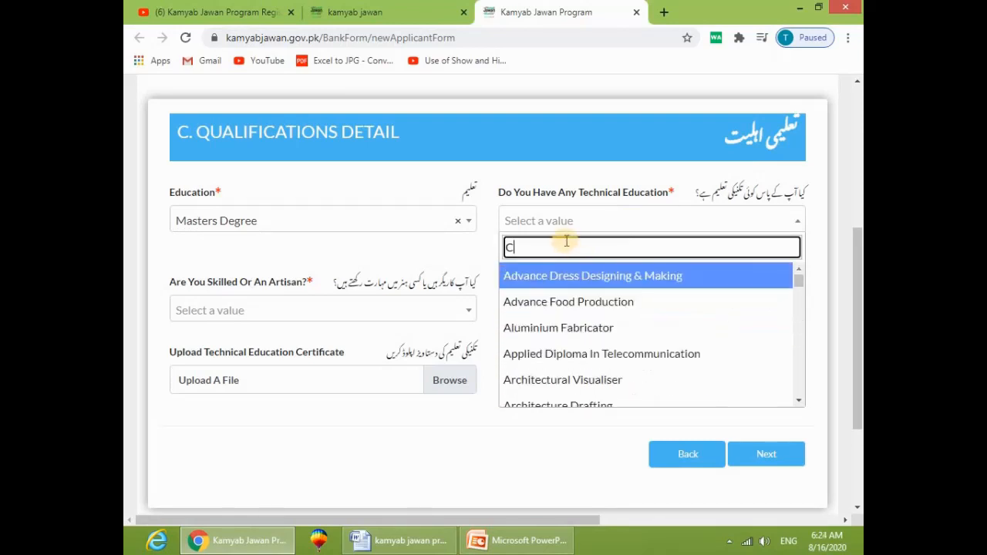
pyautogui.write('OM')
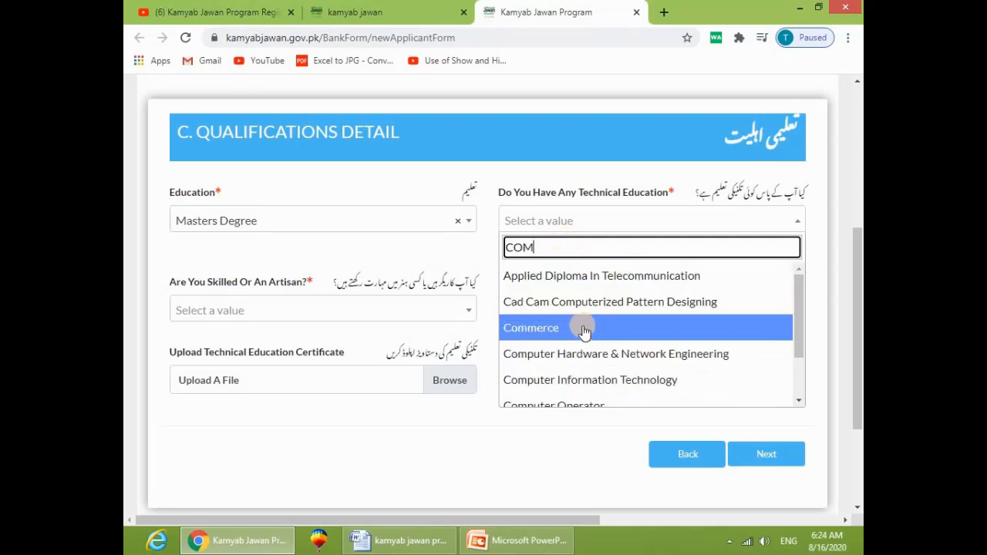
pyautogui.click(596, 379)
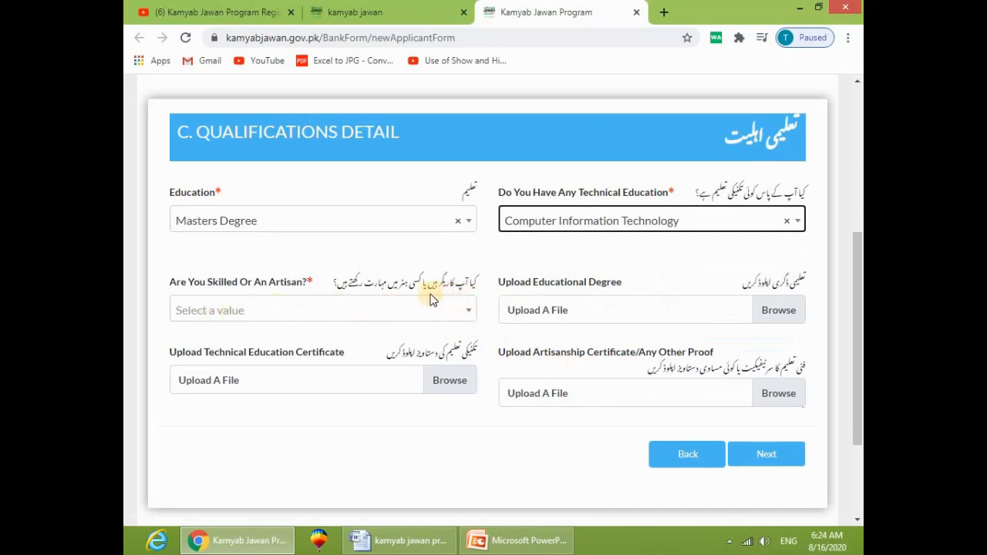
# Step: Search 'COM' and choose Computer software as the skilled/artisan skill
pyautogui.click(282, 306)
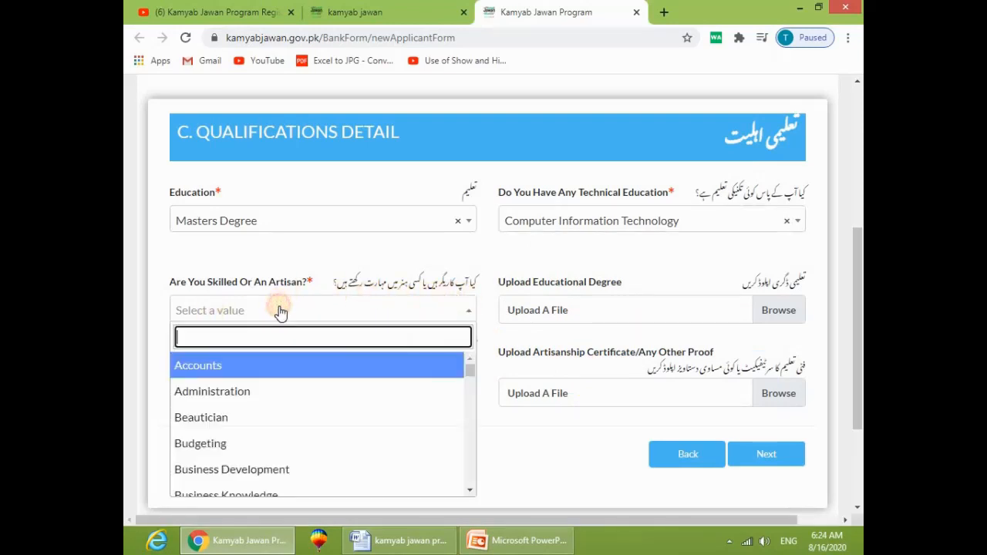
pyautogui.scroll(-1, 262, 417)
pyautogui.write('CO')
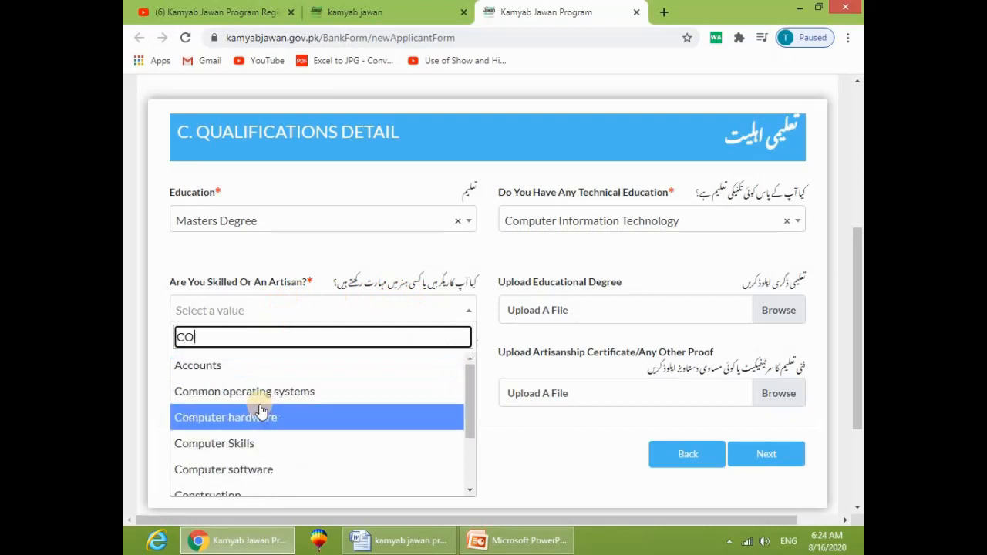
pyautogui.write('M')
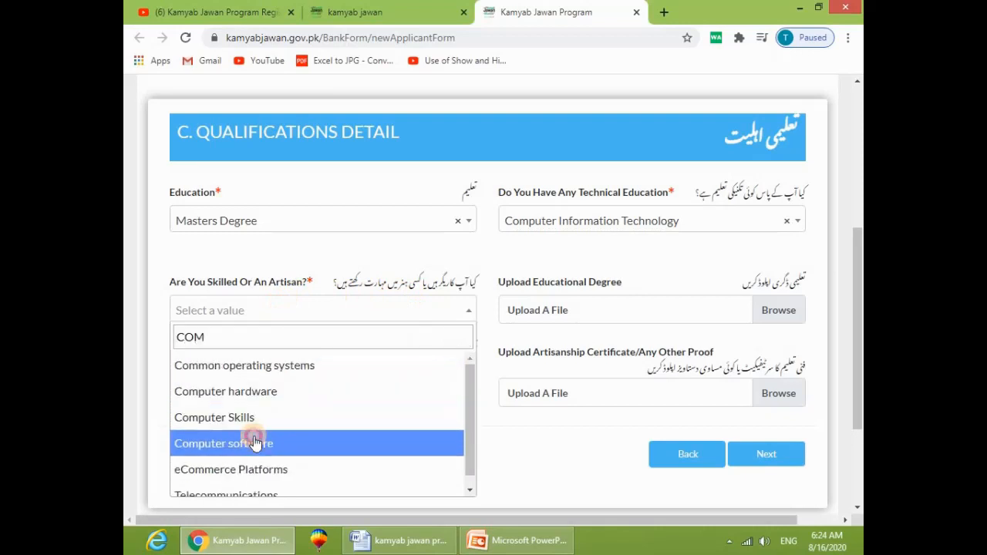
pyautogui.click(254, 444)
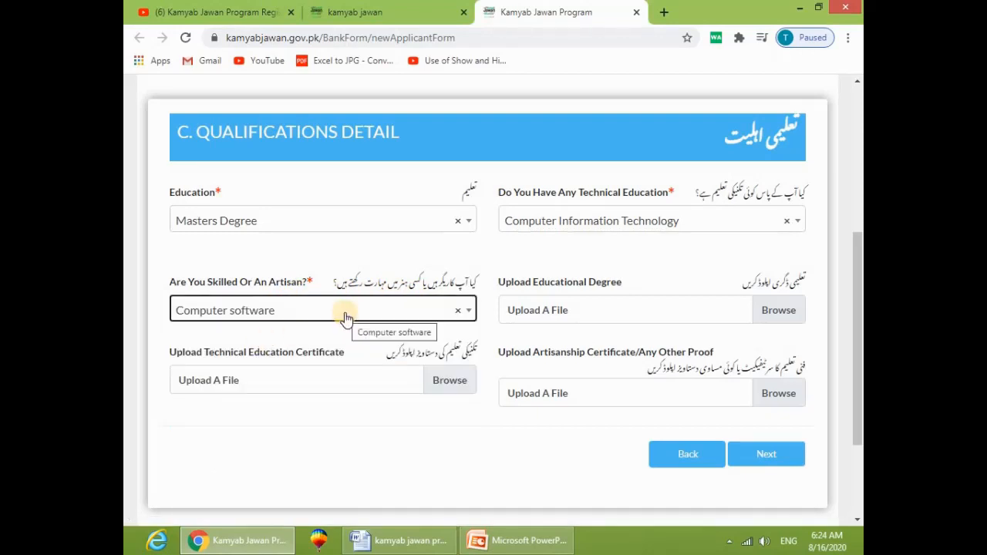
# Step: Attach Quaid E.Jpg as the educational degree and Download.Jpg as the technical certificate
pyautogui.click(571, 314)
pyautogui.click(549, 127)
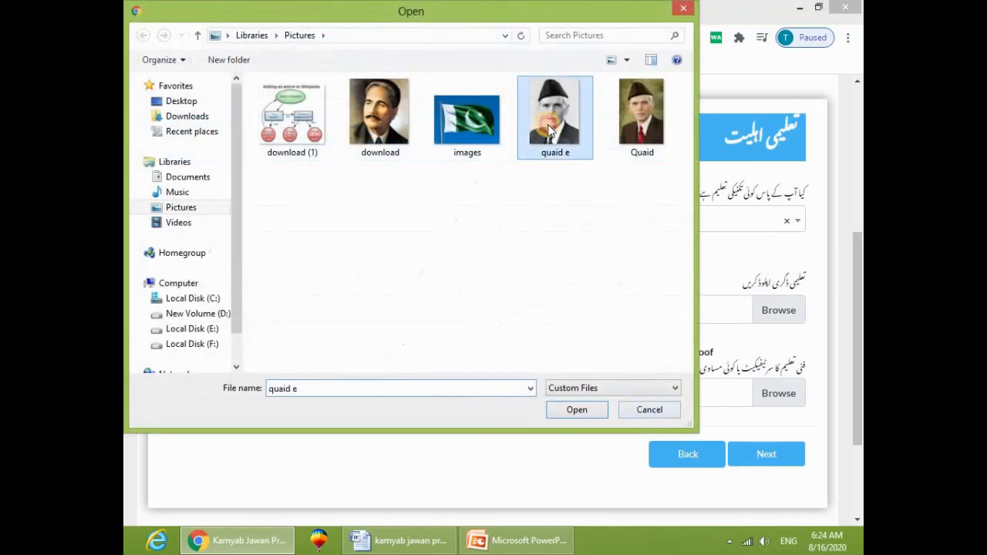
pyautogui.click(578, 410)
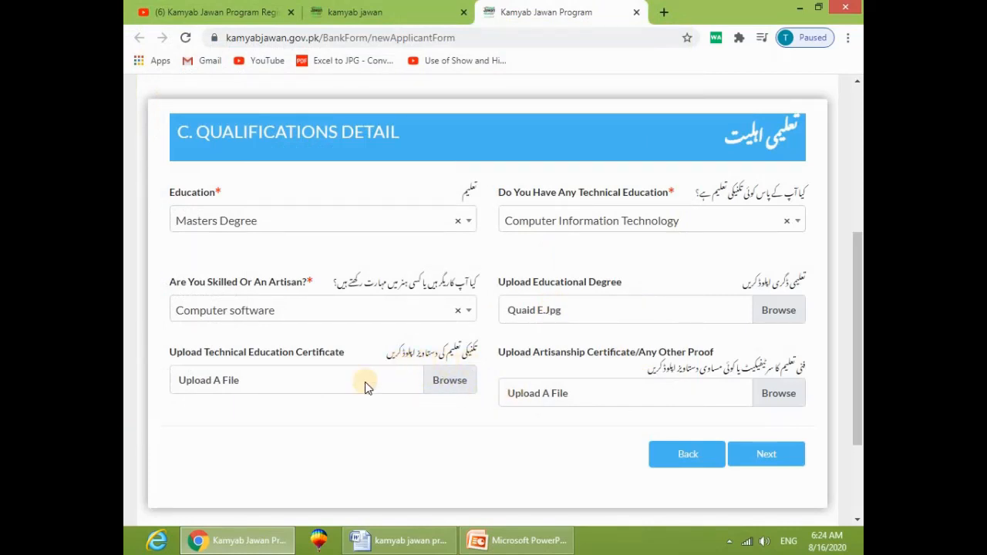
pyautogui.click(450, 381)
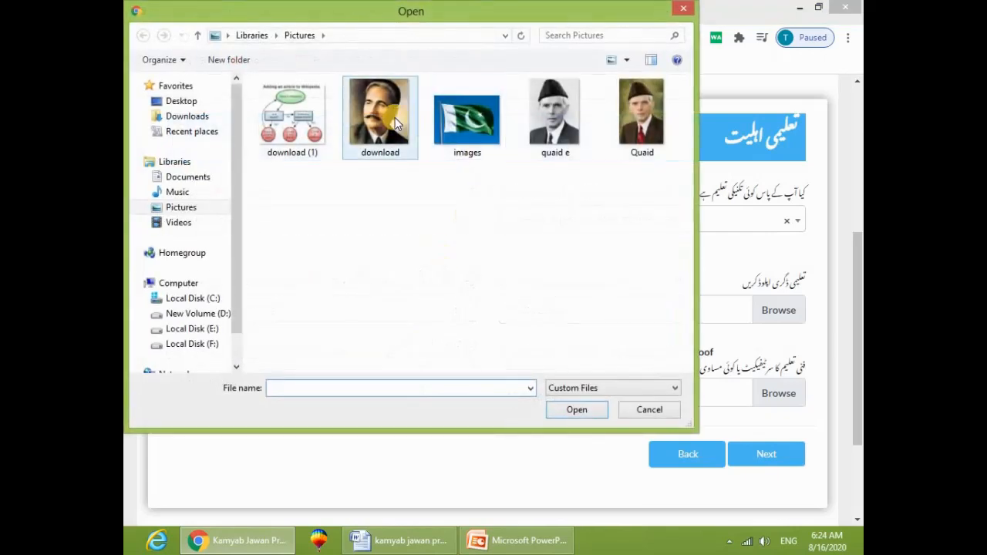
pyautogui.click(394, 117)
pyautogui.doubleClick(392, 121)
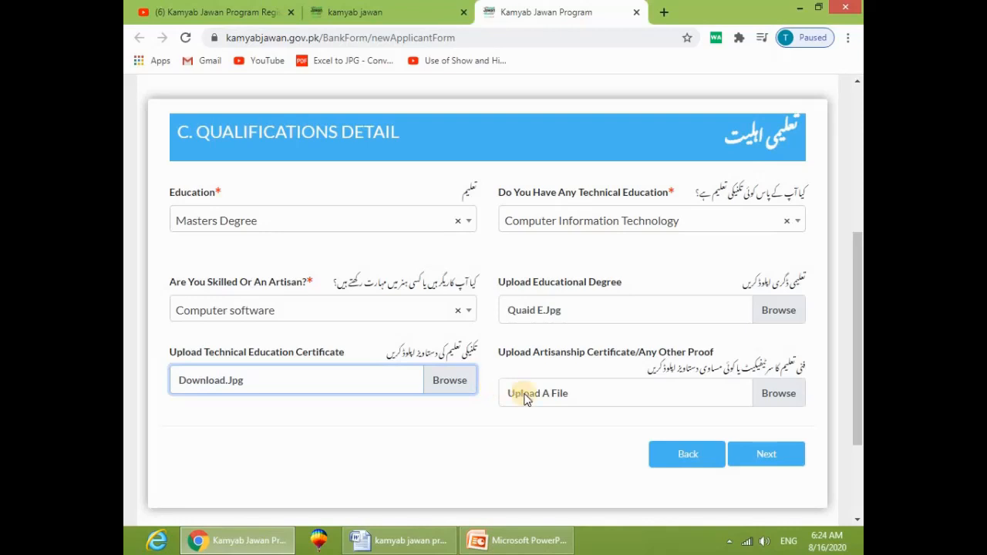
# Step: Attach Quaid E.Jpg as the artisanship certificate proof
pyautogui.scroll(3, 632, 304)
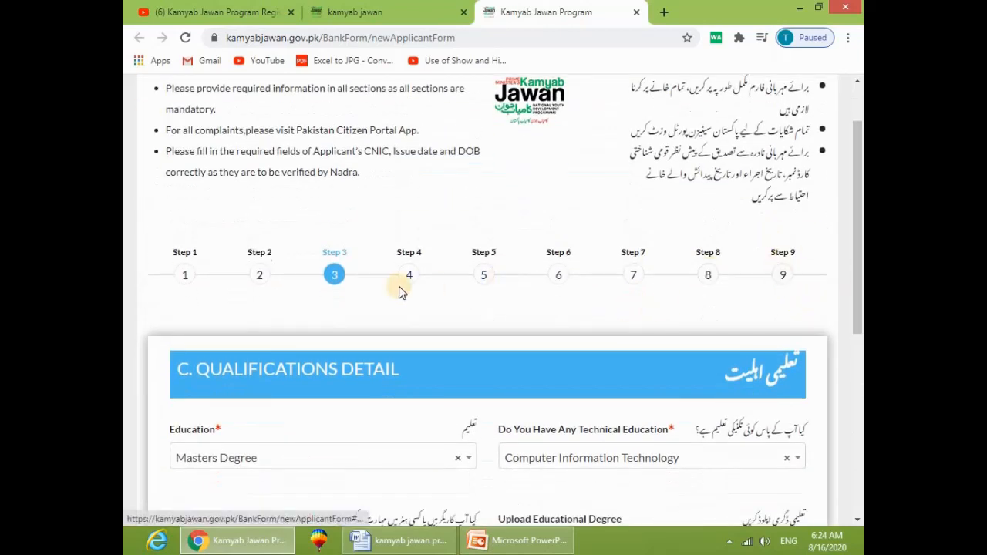
pyautogui.scroll(-3, 486, 334)
pyautogui.scroll(-2, 560, 393)
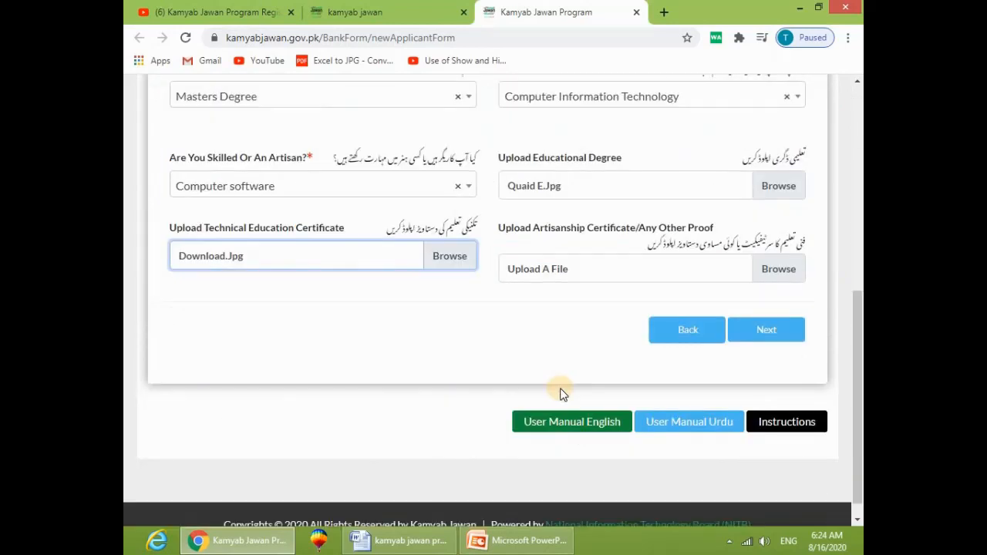
pyautogui.scroll(2, 561, 393)
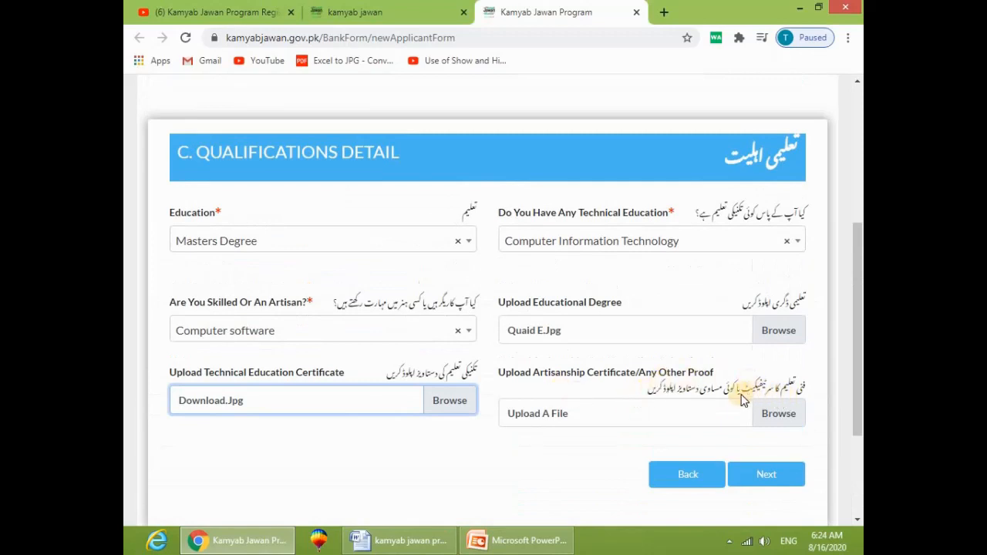
pyautogui.click(646, 413)
pyautogui.click(555, 115)
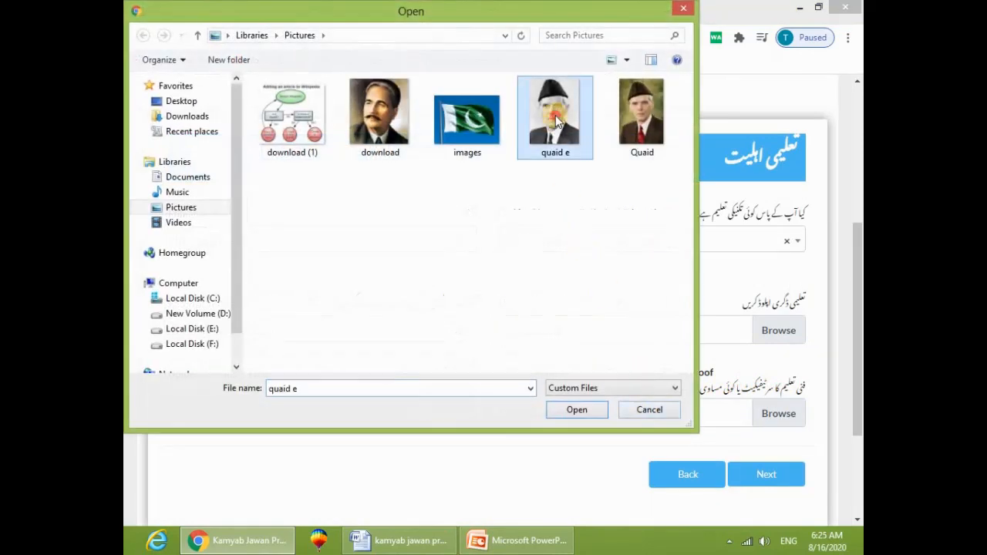
pyautogui.click(574, 409)
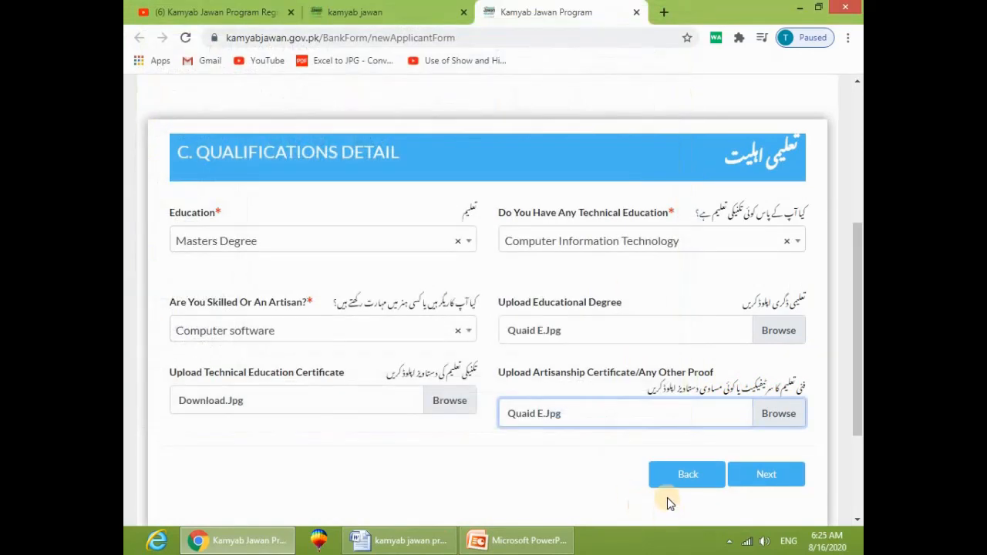
# Step: Move to Contact Detail and enter 'Piplan District Mianwali' as the present address
pyautogui.click(763, 474)
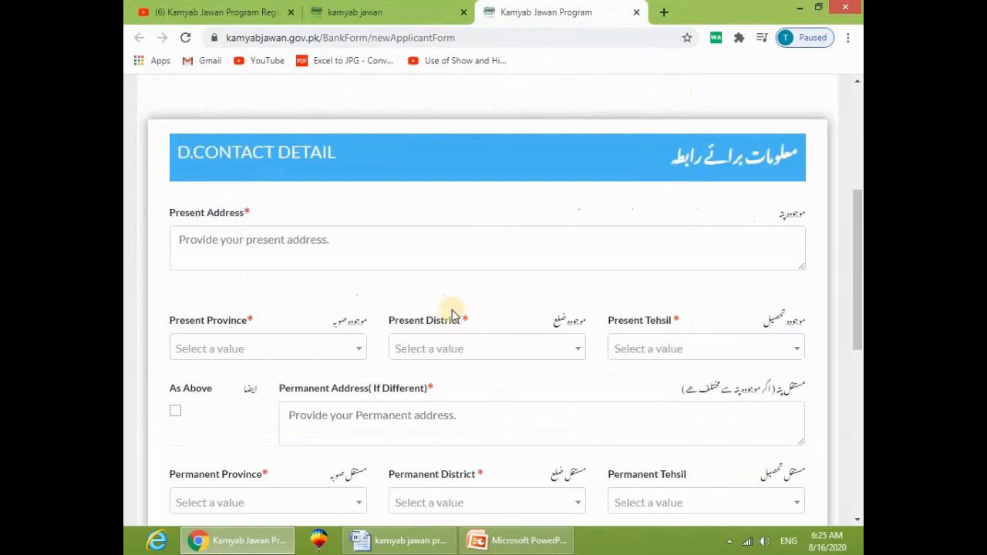
pyautogui.scroll(3, 549, 227)
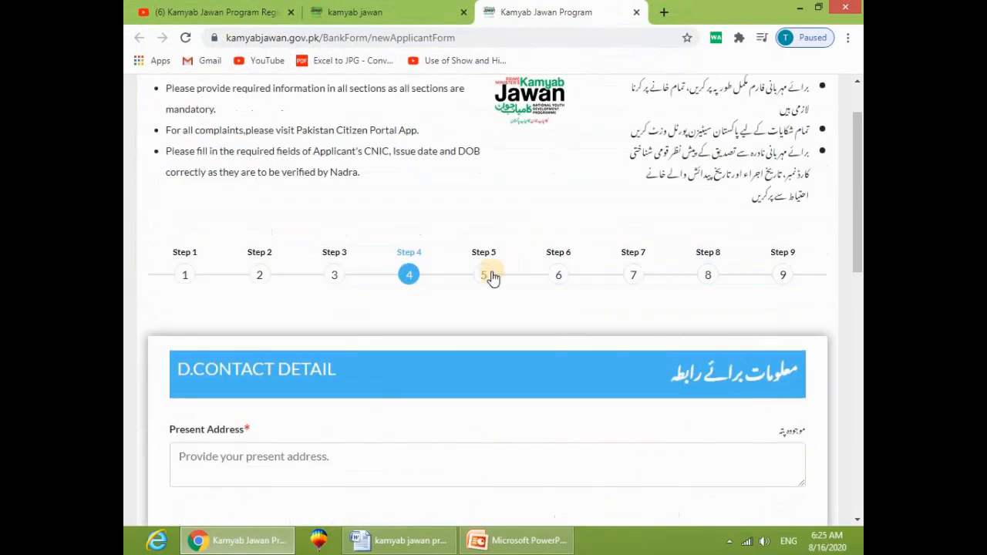
pyautogui.scroll(-1, 717, 328)
pyautogui.scroll(-1, 717, 329)
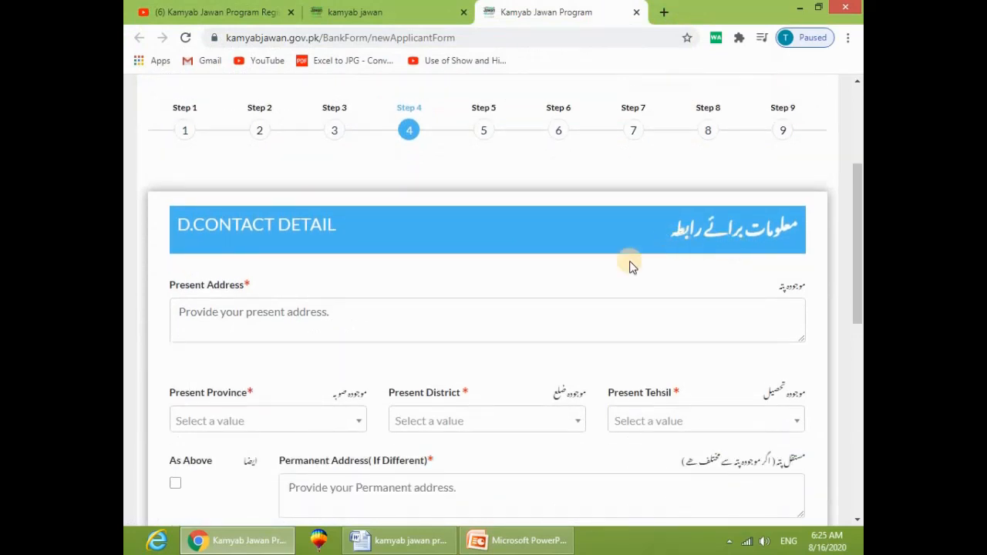
pyautogui.scroll(-1, 626, 285)
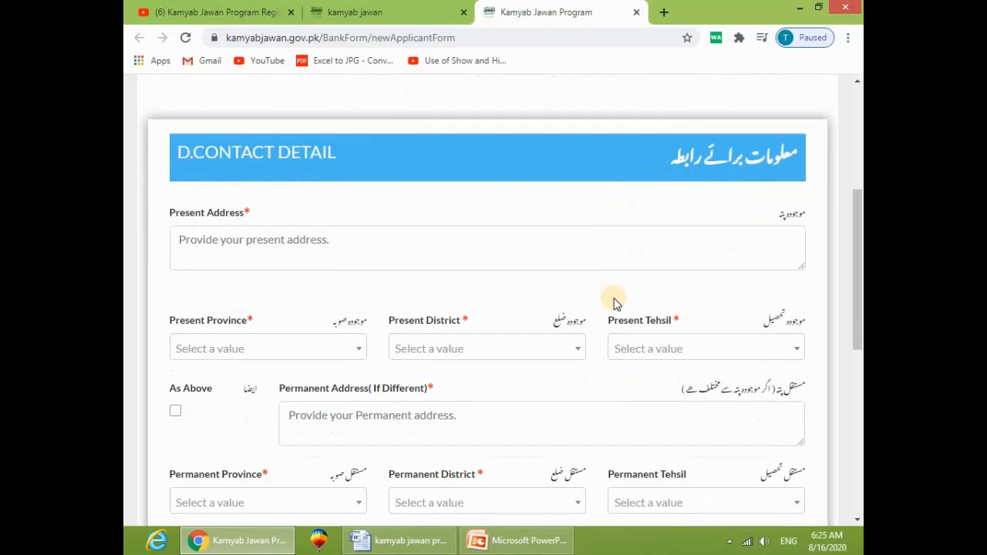
pyautogui.click(428, 232)
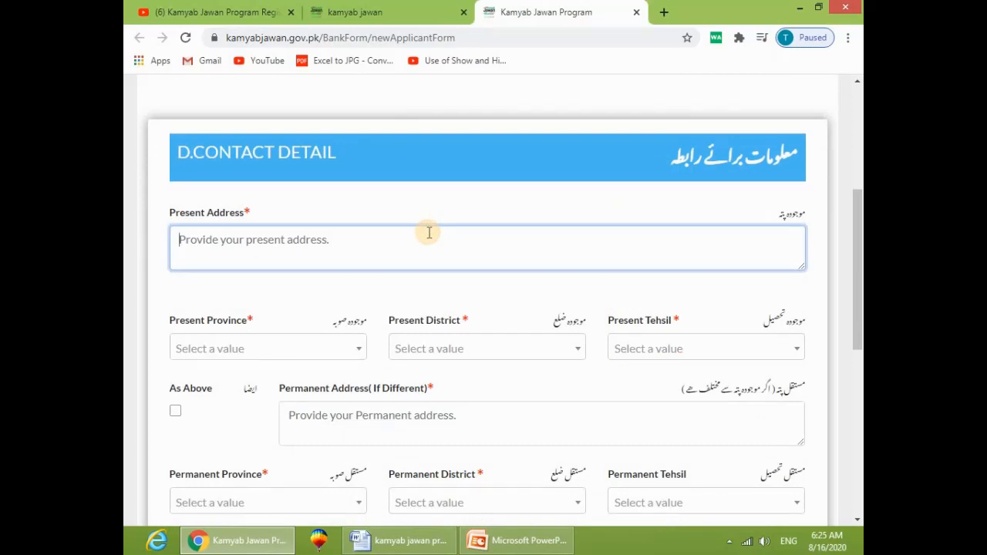
pyautogui.write('Piplan D')
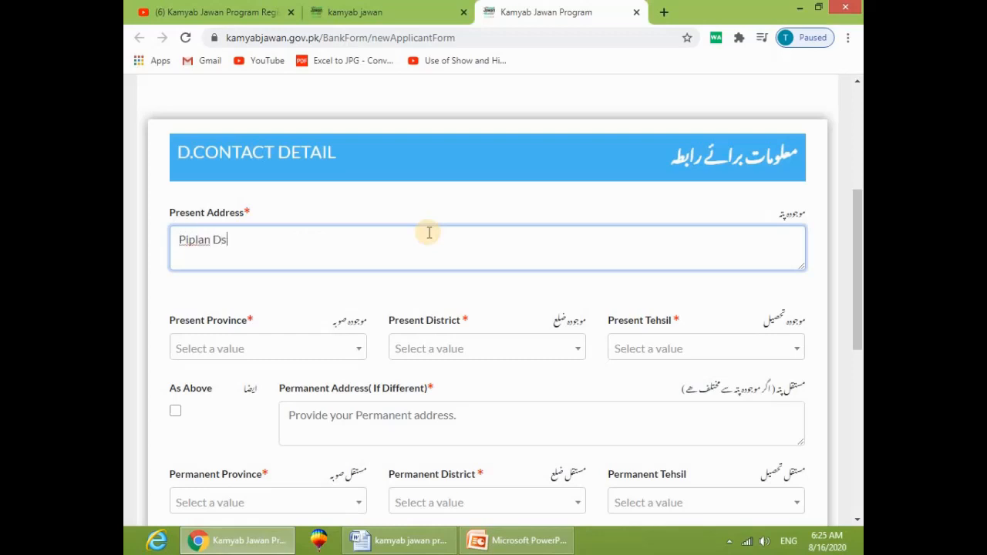
pyautogui.write('istrict Mianwali')
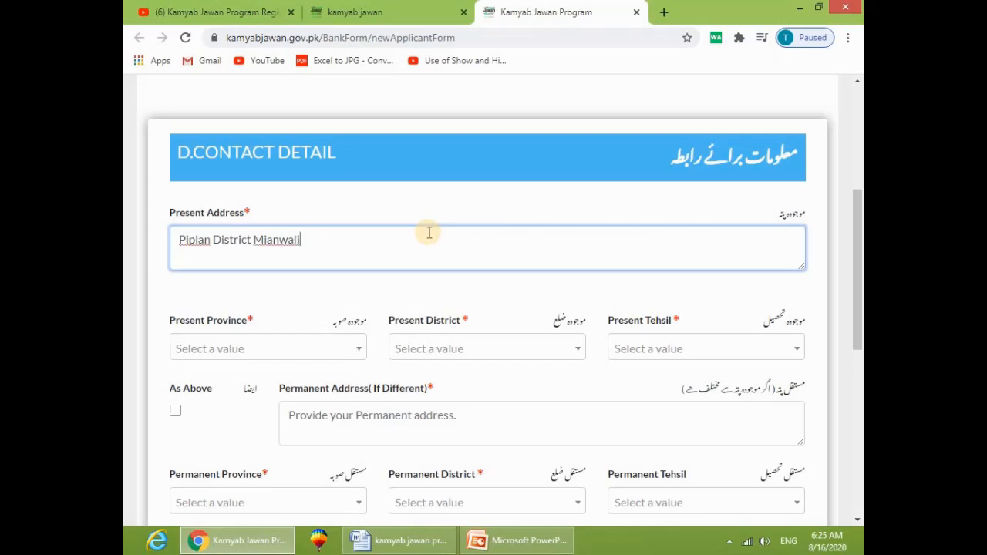
# Step: Set present province Punjab, district Mianwali, tehsil Piplan, and copy it as permanent address
pyautogui.click(269, 343)
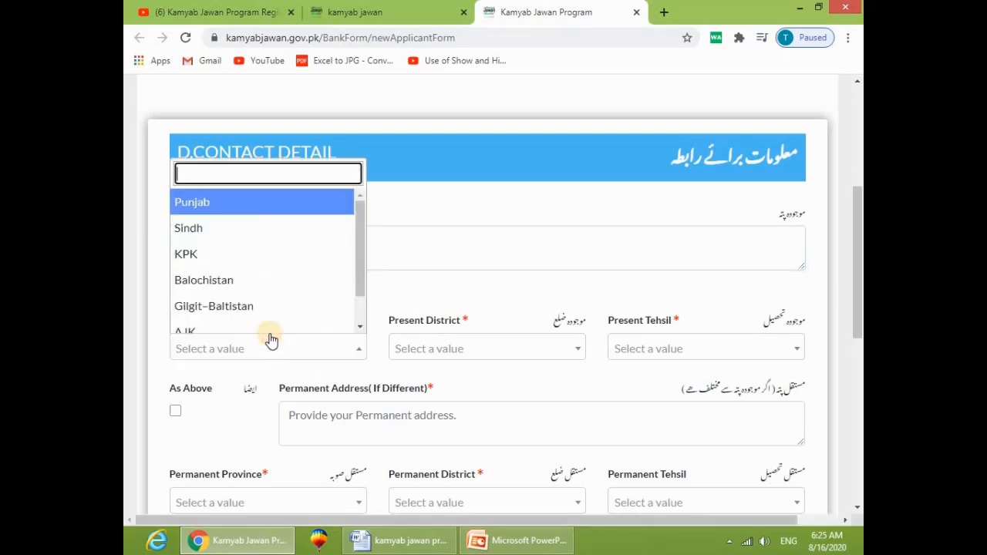
pyautogui.click(244, 208)
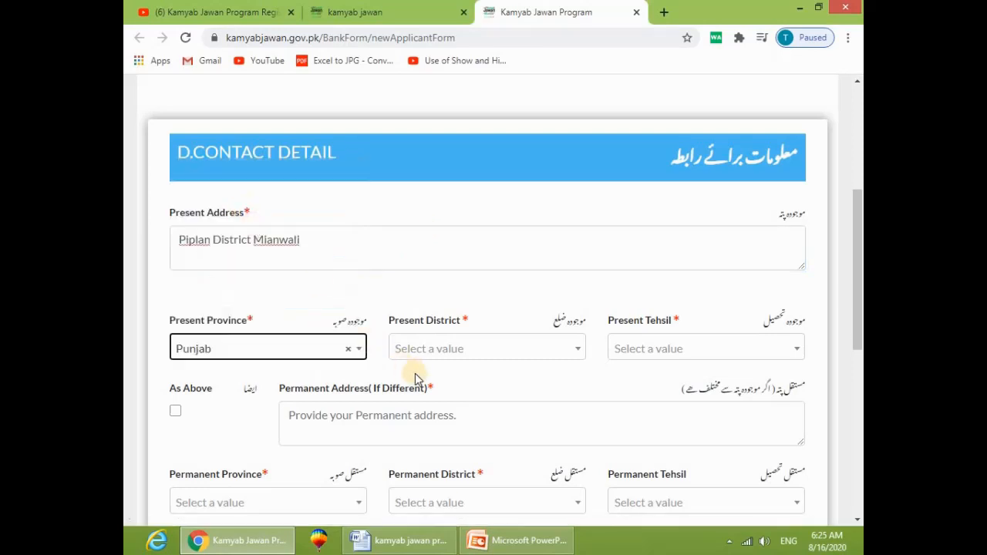
pyautogui.click(449, 349)
pyautogui.write('mia')
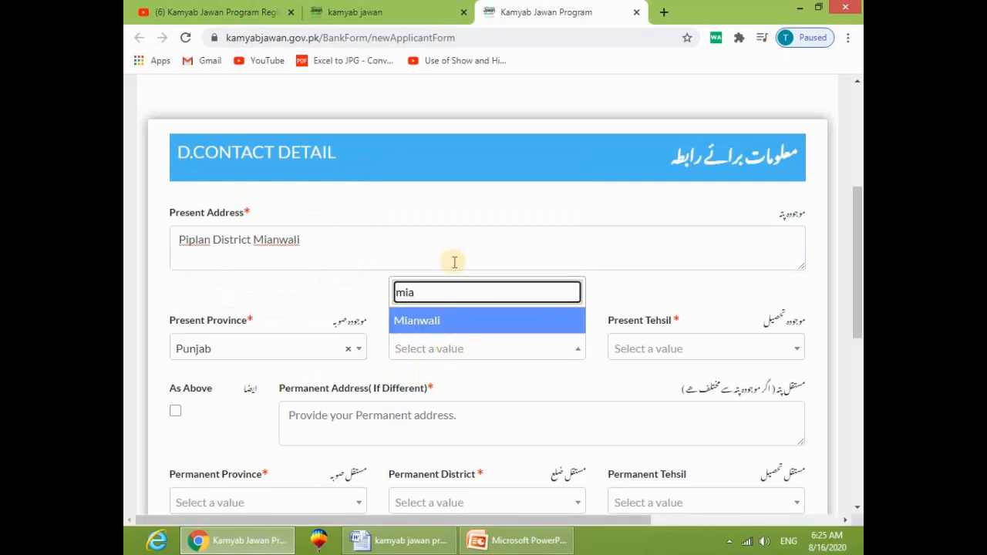
pyautogui.click(413, 319)
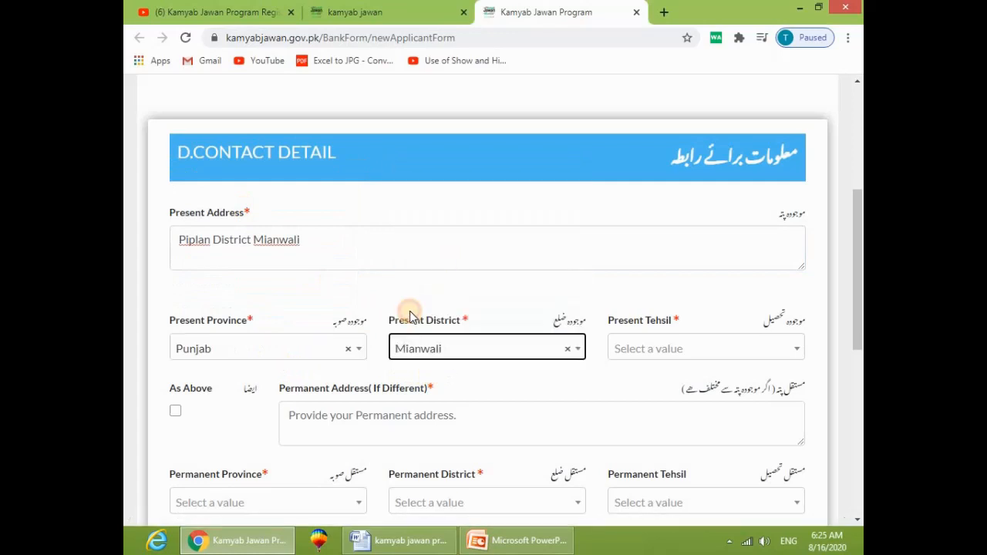
pyautogui.click(668, 355)
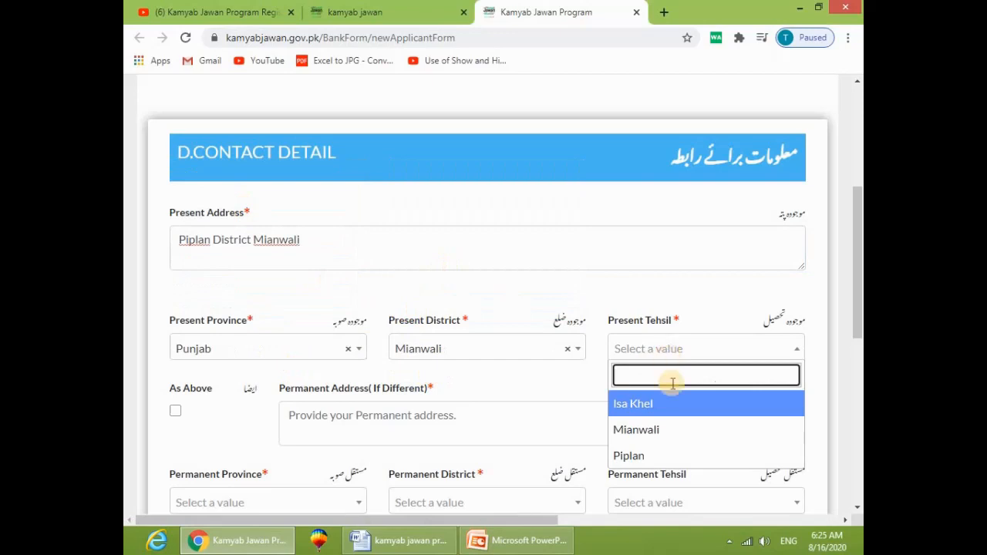
pyautogui.click(659, 457)
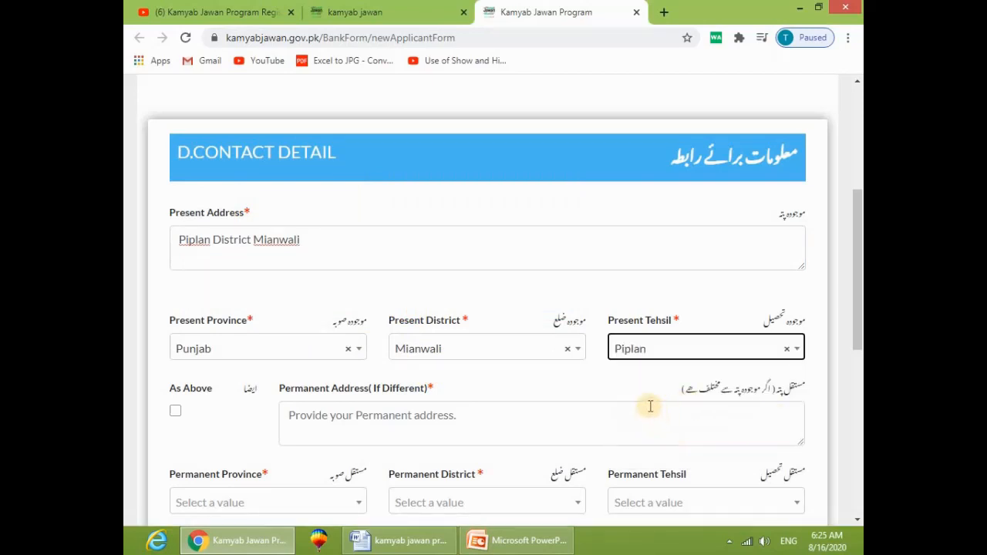
pyautogui.scroll(-1, 609, 425)
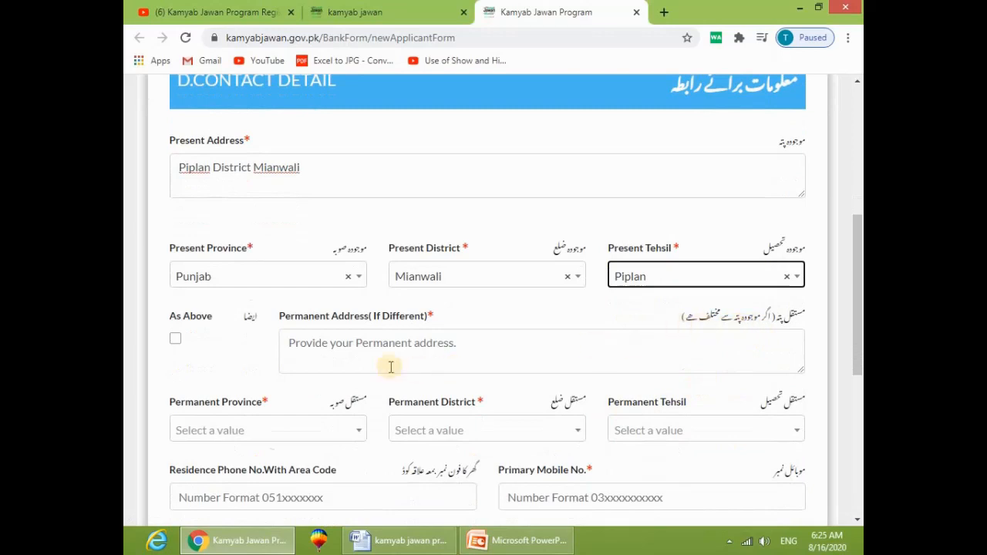
pyautogui.click(360, 354)
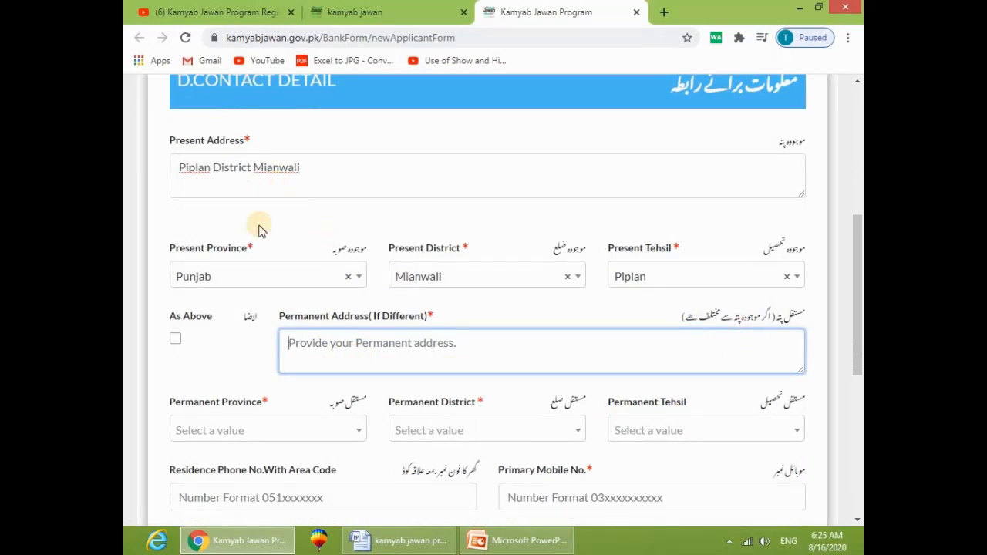
pyautogui.click(173, 341)
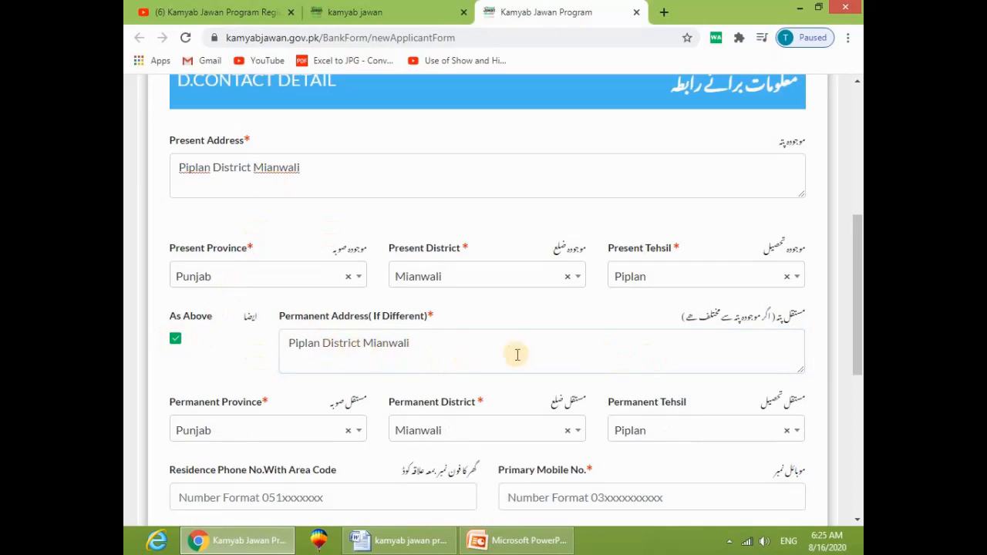
# Step: Enter the residence phone number and the primary mobile number
pyautogui.scroll(-2, 349, 342)
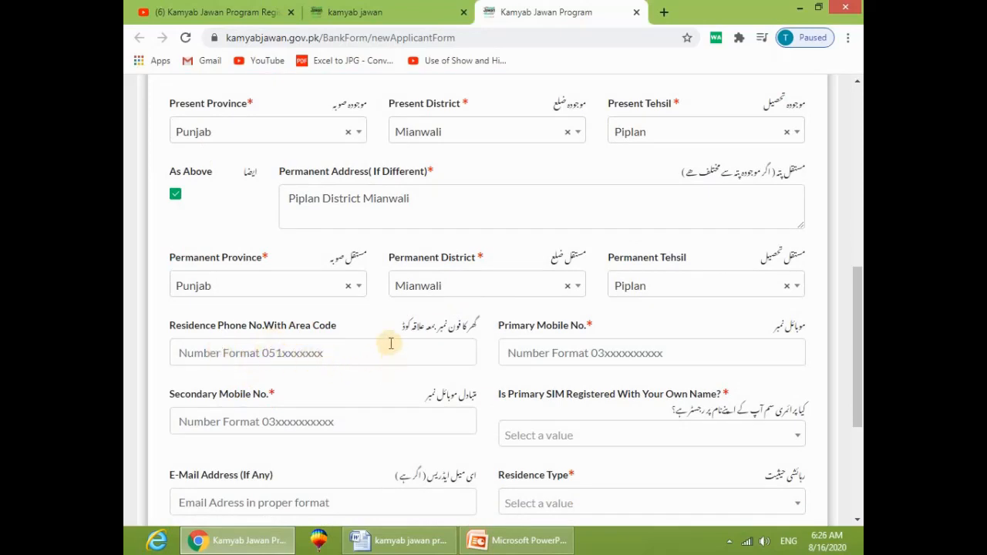
pyautogui.click(311, 356)
pyautogui.write('0')
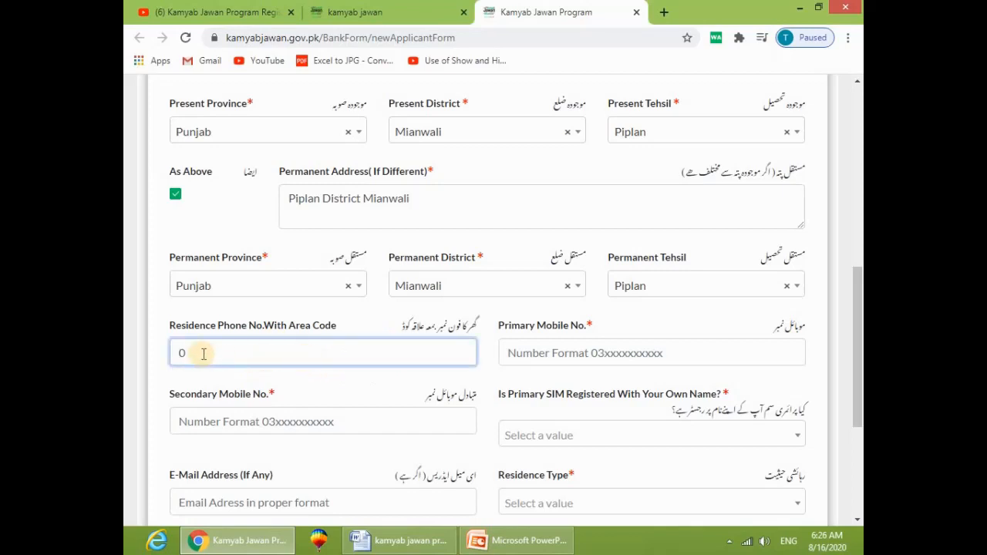
pyautogui.click(544, 346)
pyautogui.write('03')
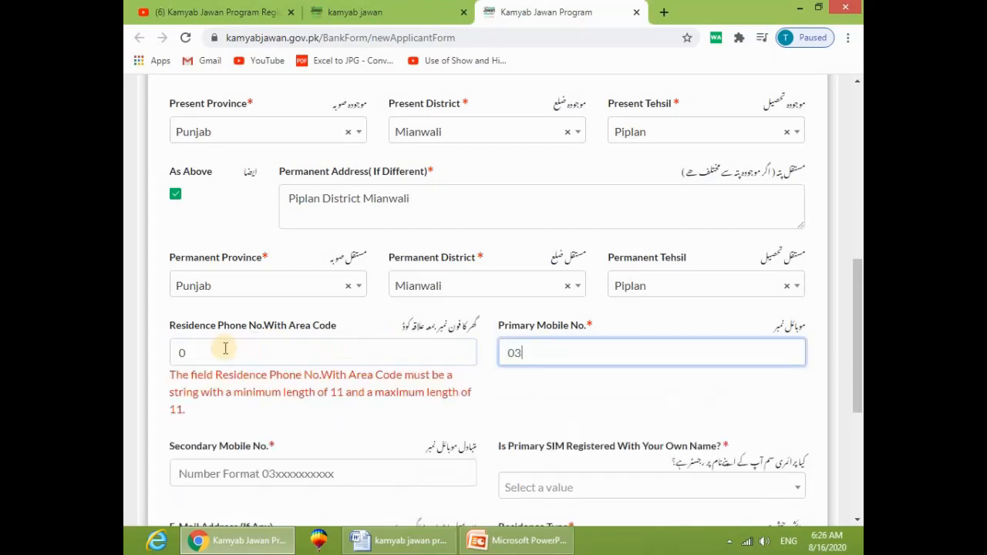
pyautogui.click(249, 348)
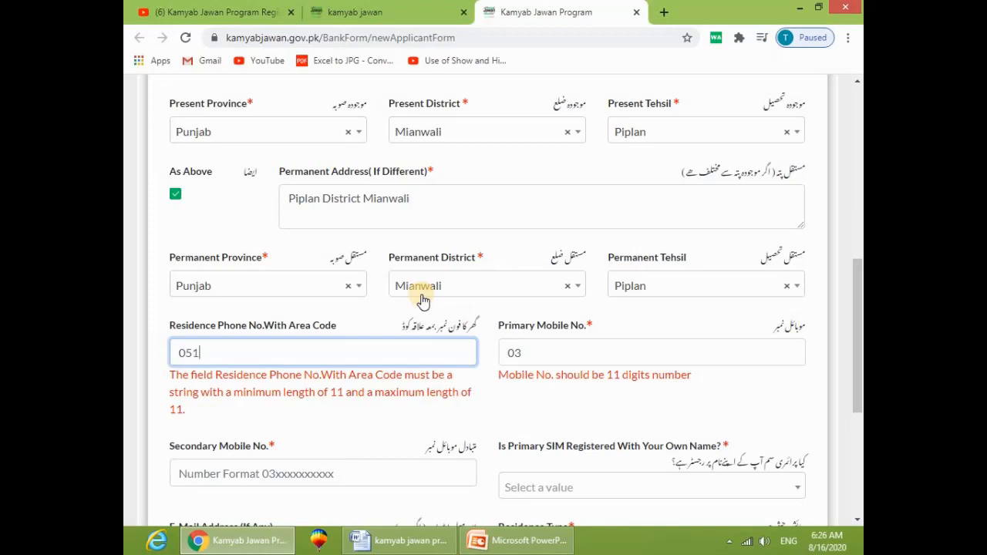
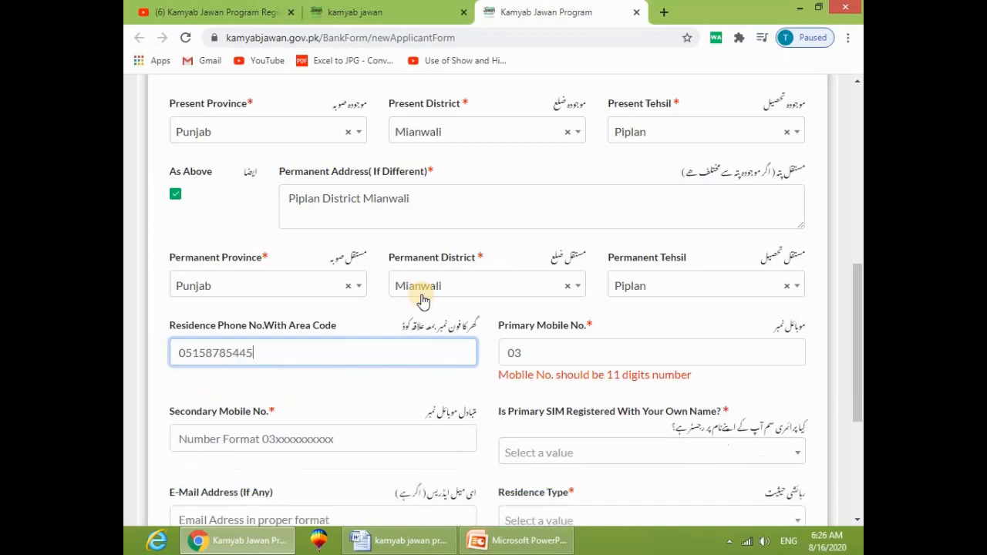
pyautogui.click(553, 354)
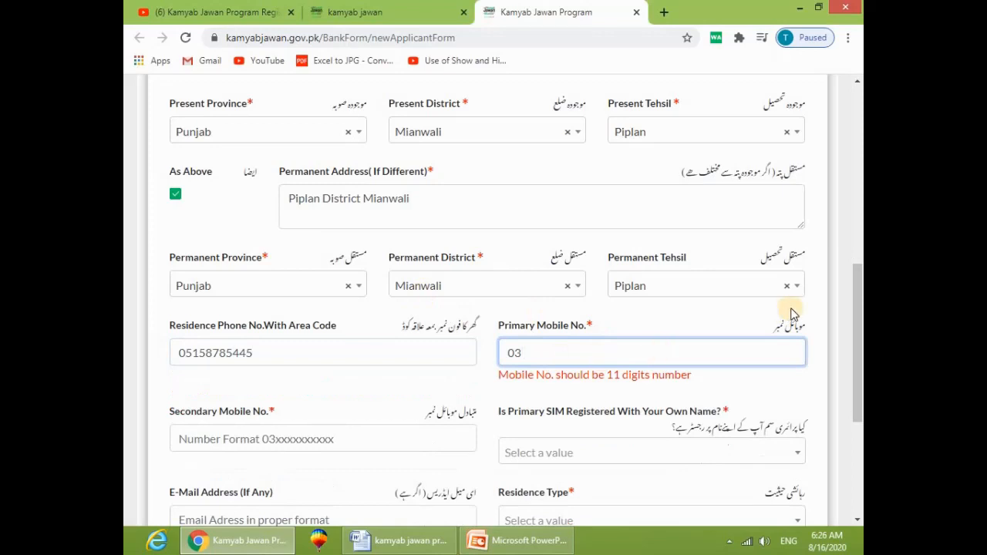
pyautogui.write('016666666')
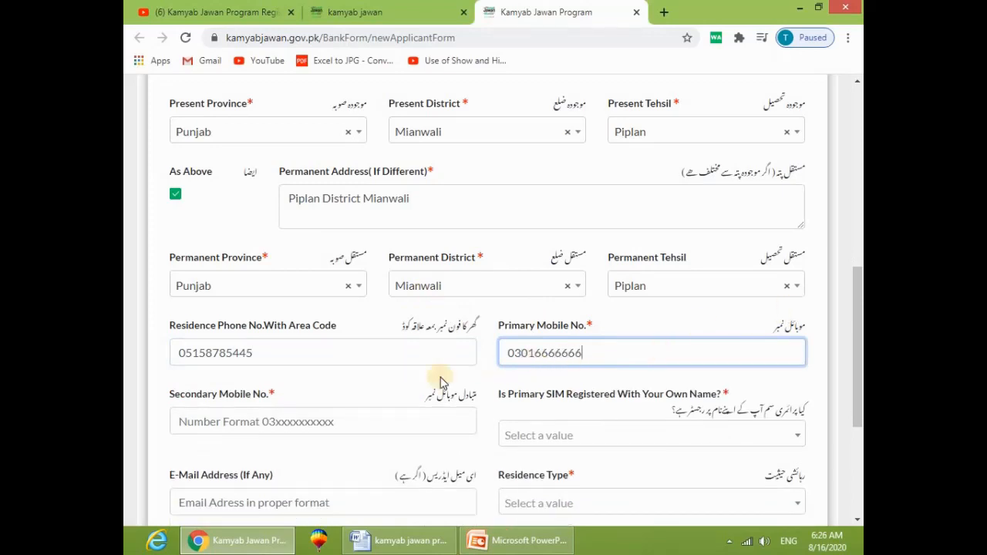
pyautogui.click(408, 389)
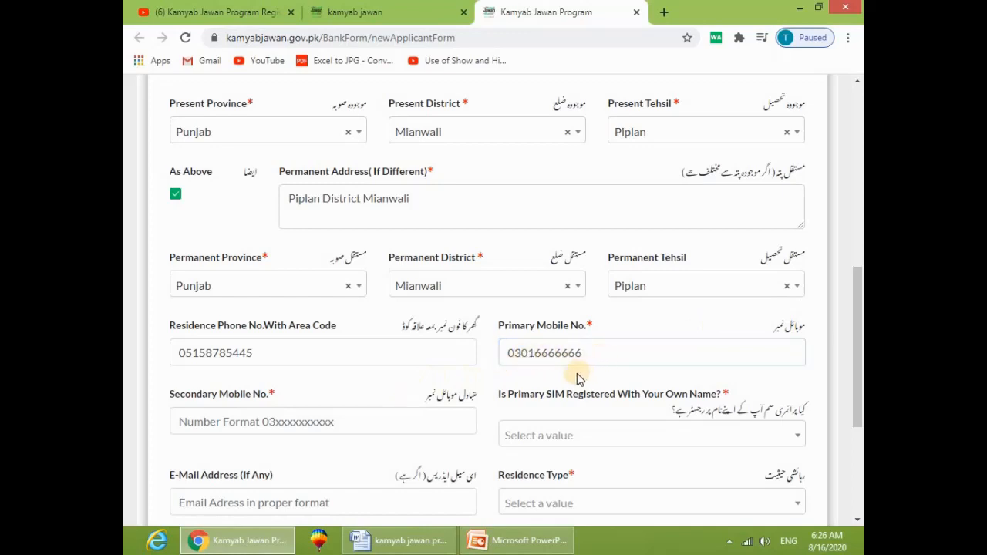
# Step: Enter the 11-digit secondary mobile number
pyautogui.scroll(-1, 309, 394)
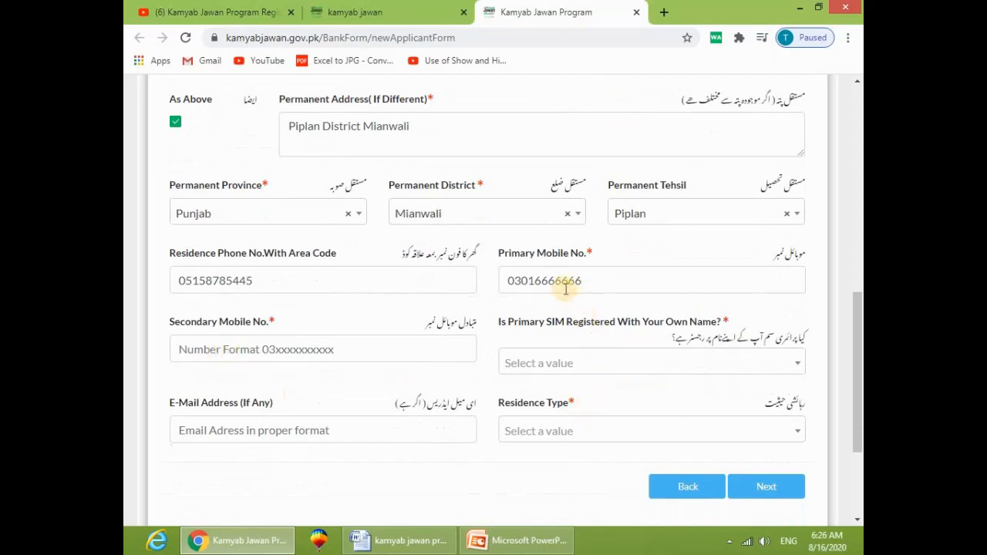
pyautogui.click(181, 349)
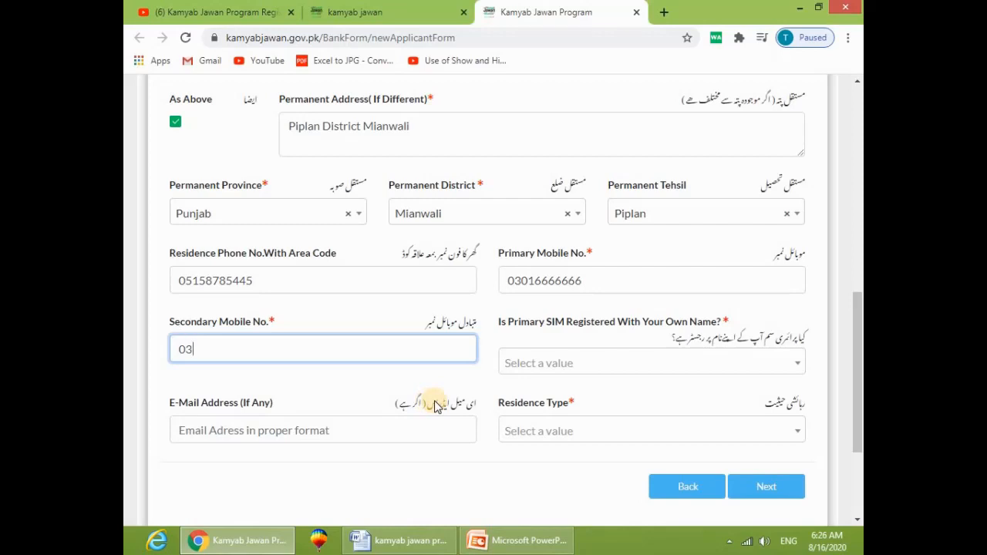
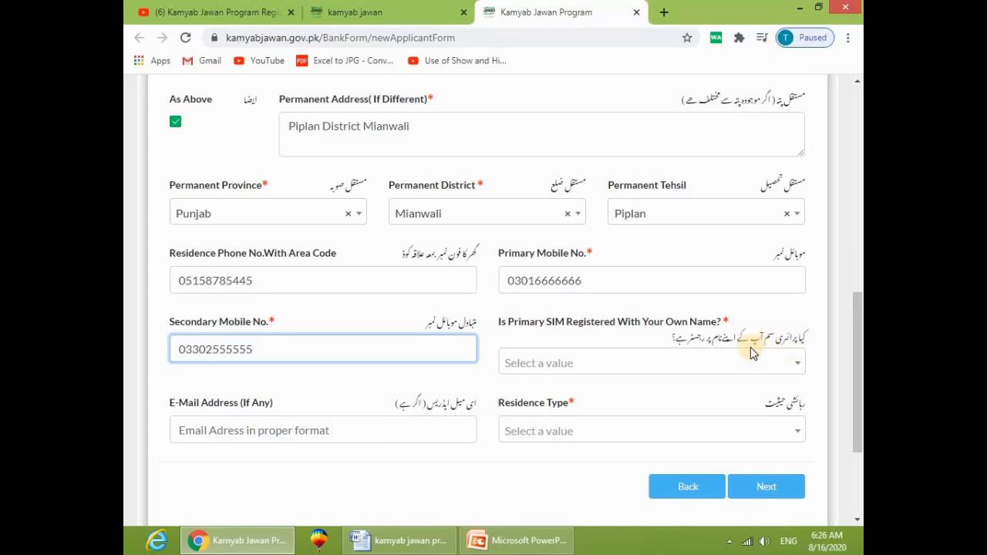
# Step: Answer Yes to the primary SIM being registered in own name and enter the applicant's e-mail address
pyautogui.click(625, 368)
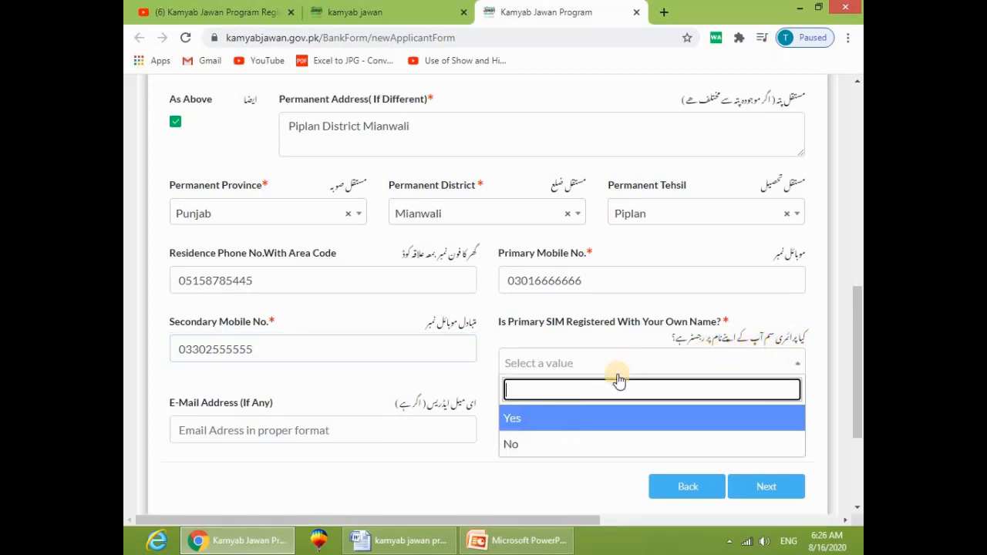
pyautogui.click(535, 417)
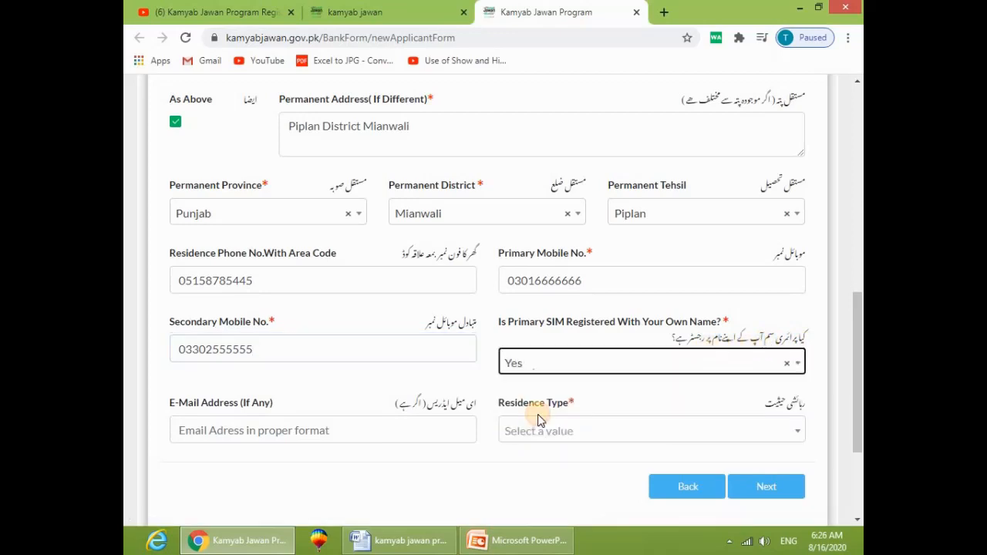
pyautogui.click(257, 431)
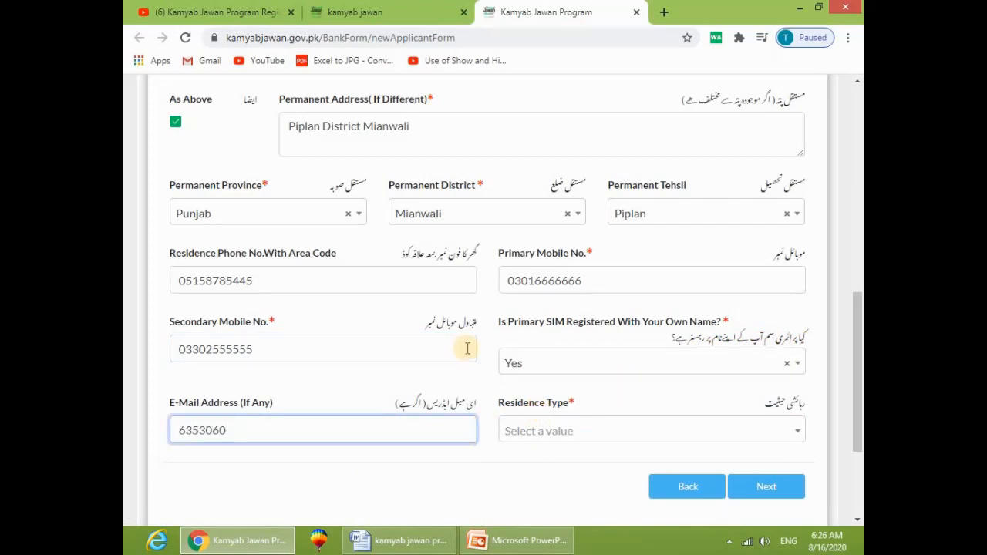
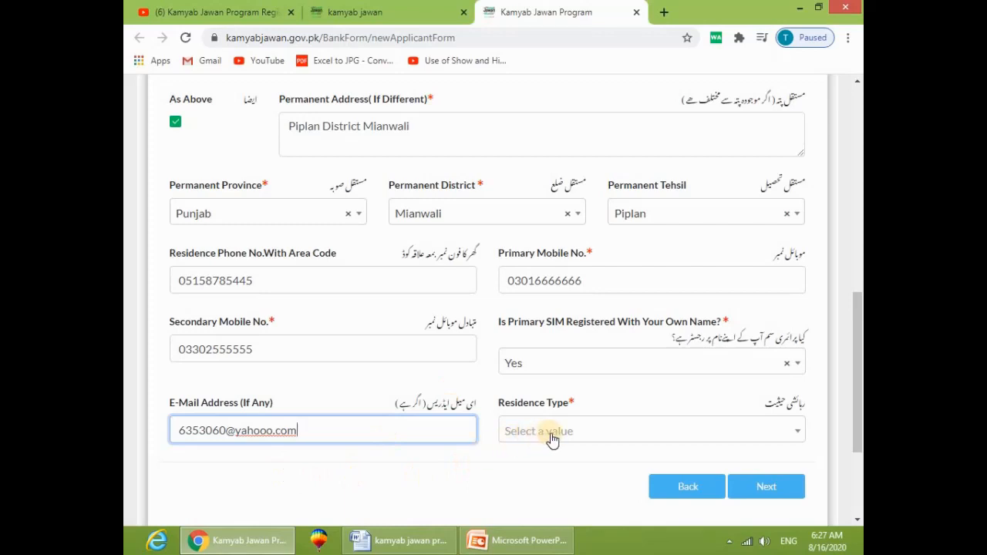
# Step: Set Residence Type to Own and proceed to the business details step
pyautogui.click(588, 435)
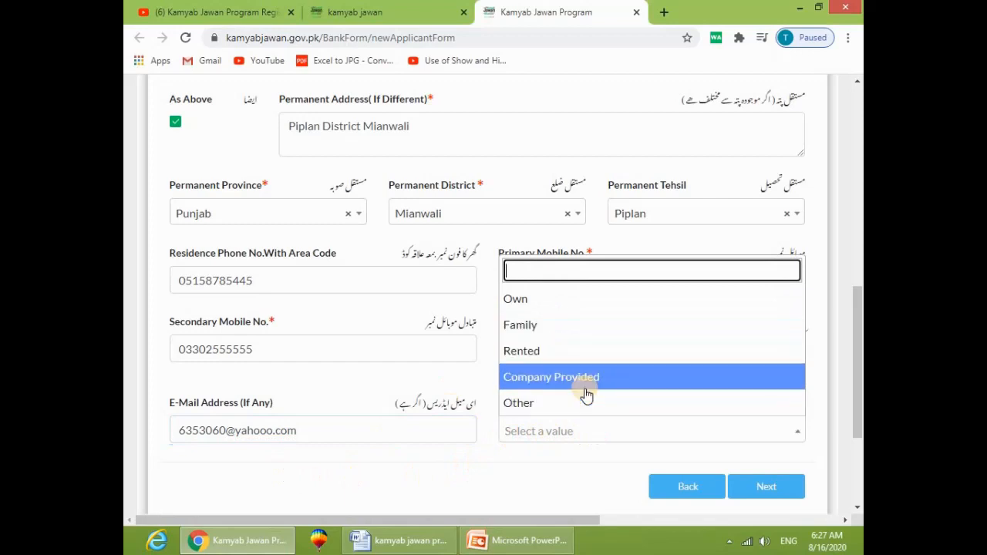
pyautogui.click(530, 305)
pyautogui.click(569, 432)
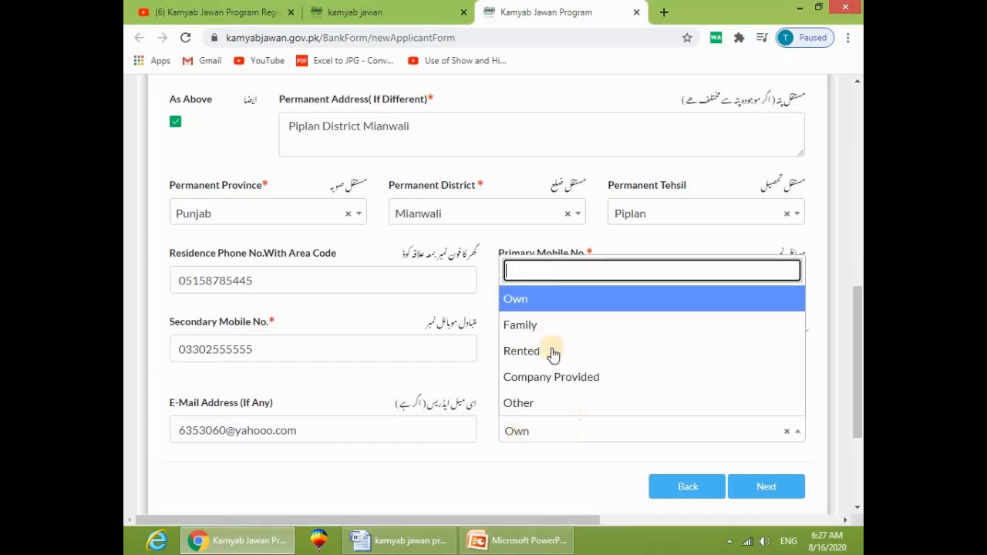
pyautogui.click(544, 479)
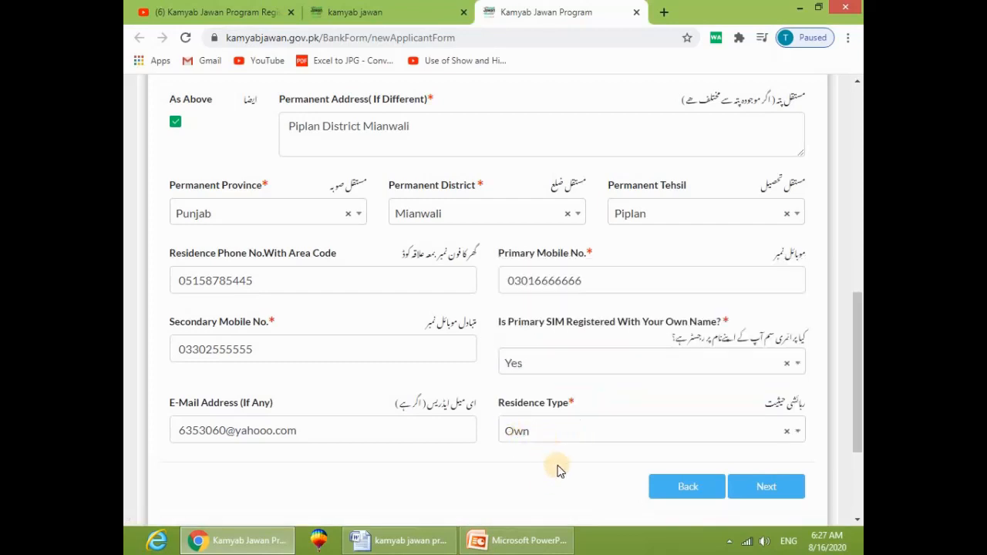
pyautogui.click(769, 484)
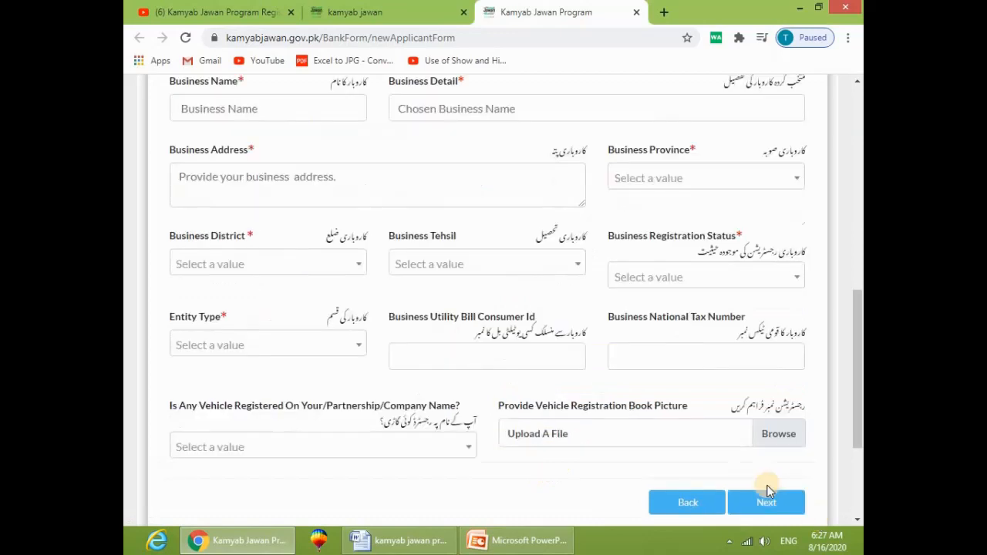
# Step: Set industry category to Trading, Distribution, Sales and Retail with sector Distribution
pyautogui.scroll(7, 625, 474)
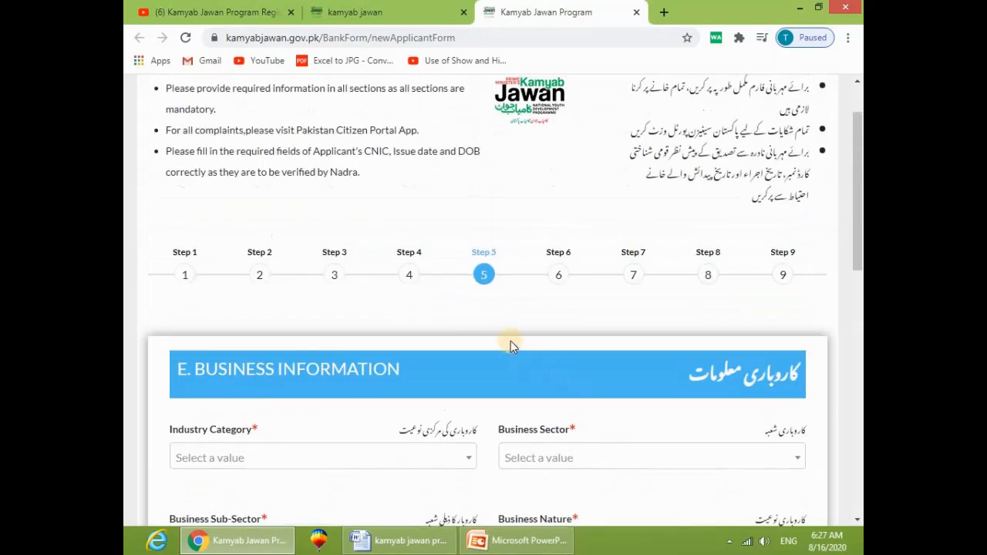
pyautogui.scroll(-3, 502, 339)
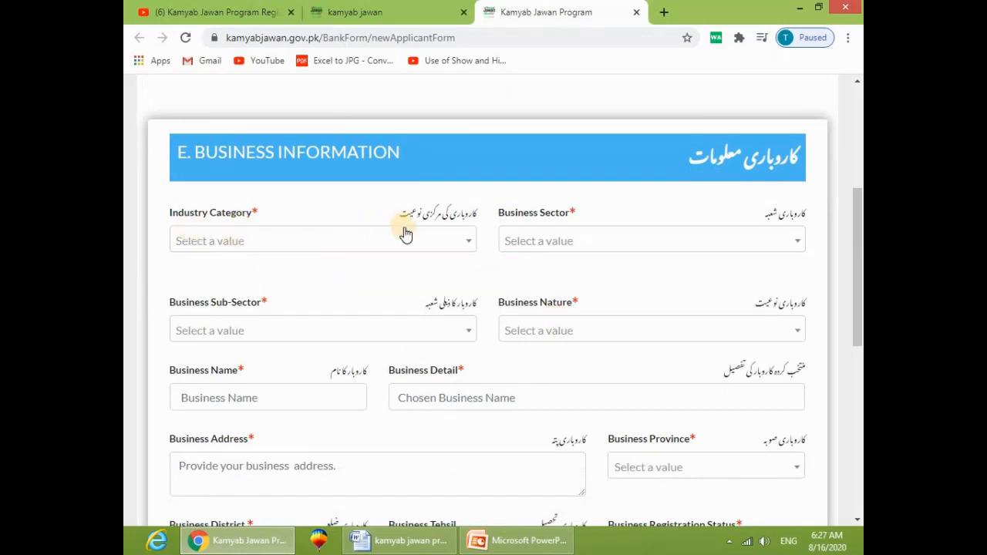
pyautogui.click(436, 247)
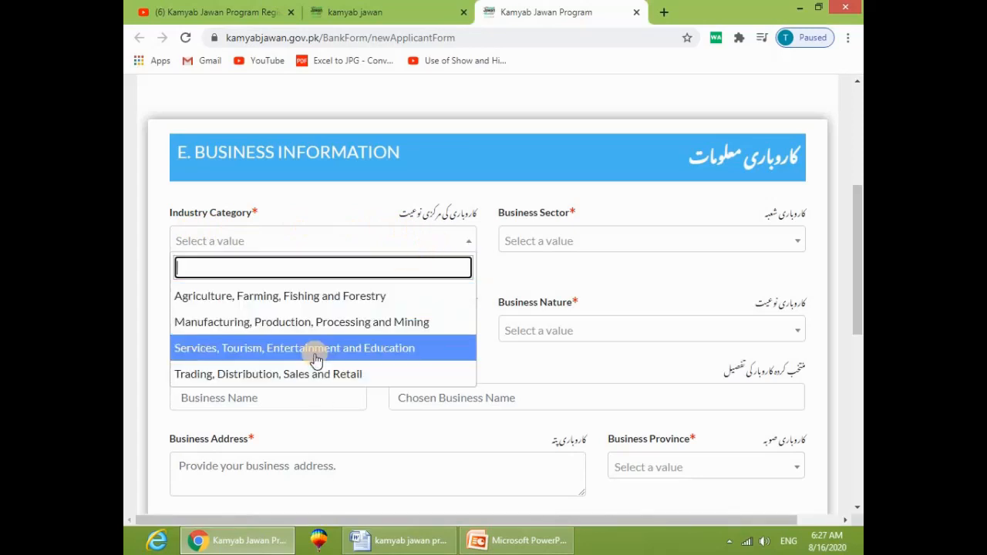
pyautogui.click(249, 376)
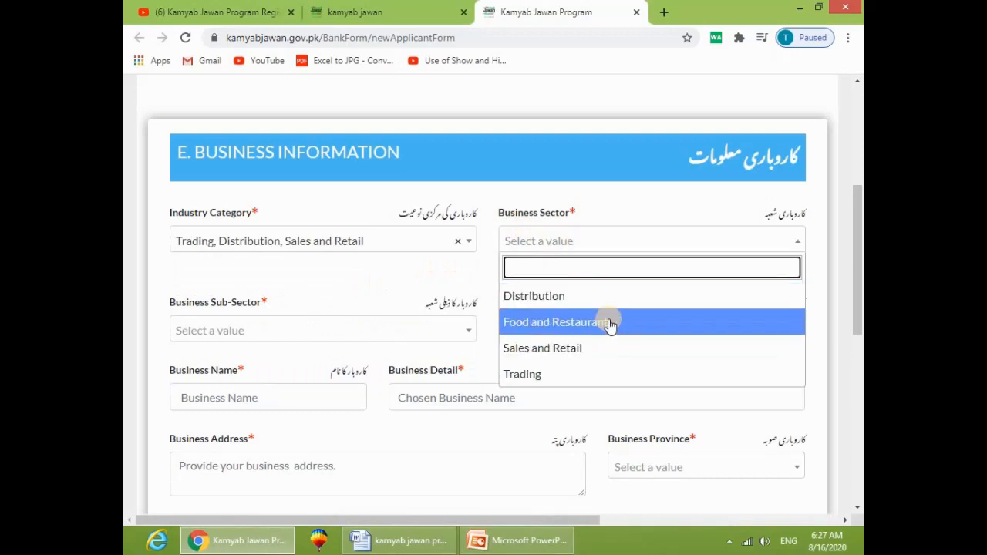
pyautogui.scroll(-1, 597, 352)
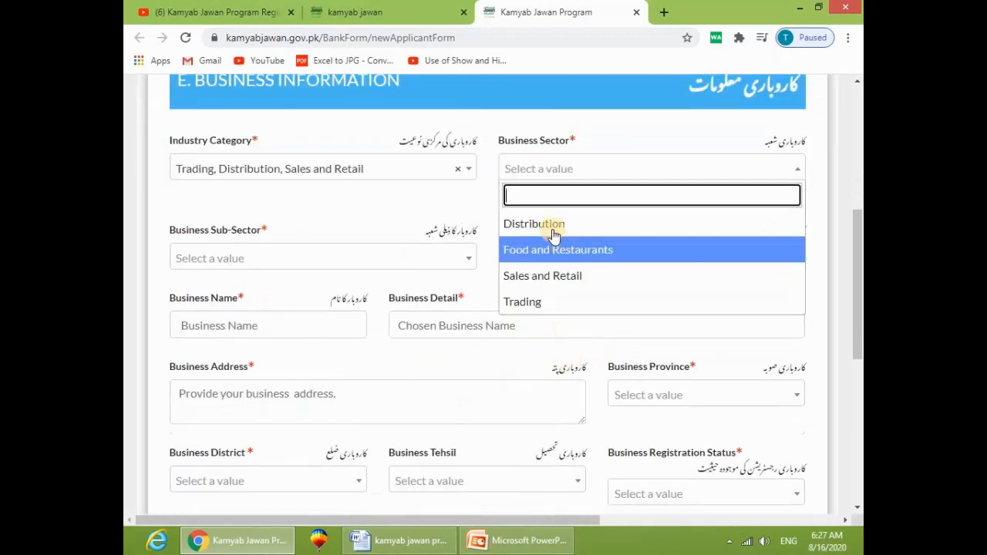
pyautogui.click(550, 223)
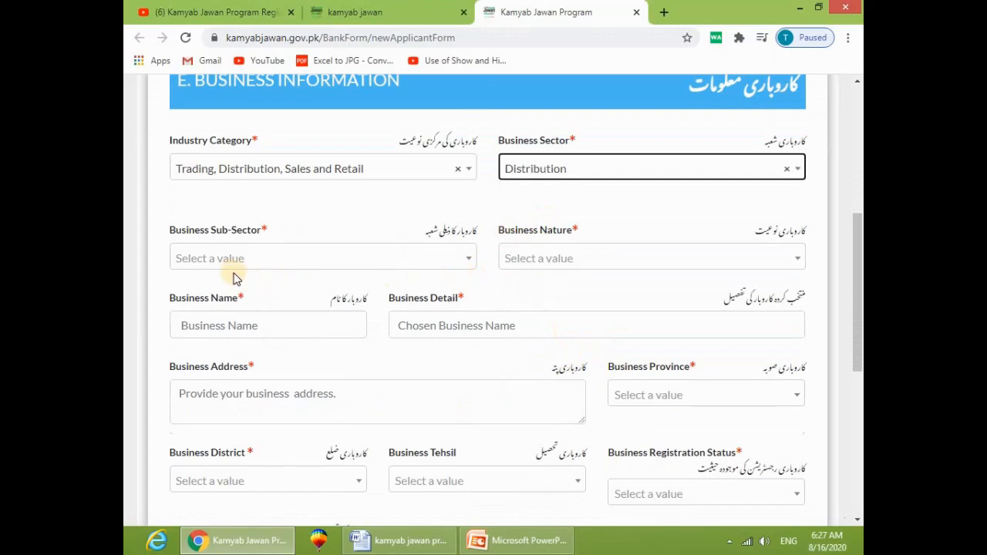
# Step: Choose sub-sector Mineral Water Distribution Model and business nature Local Business
pyautogui.click(362, 264)
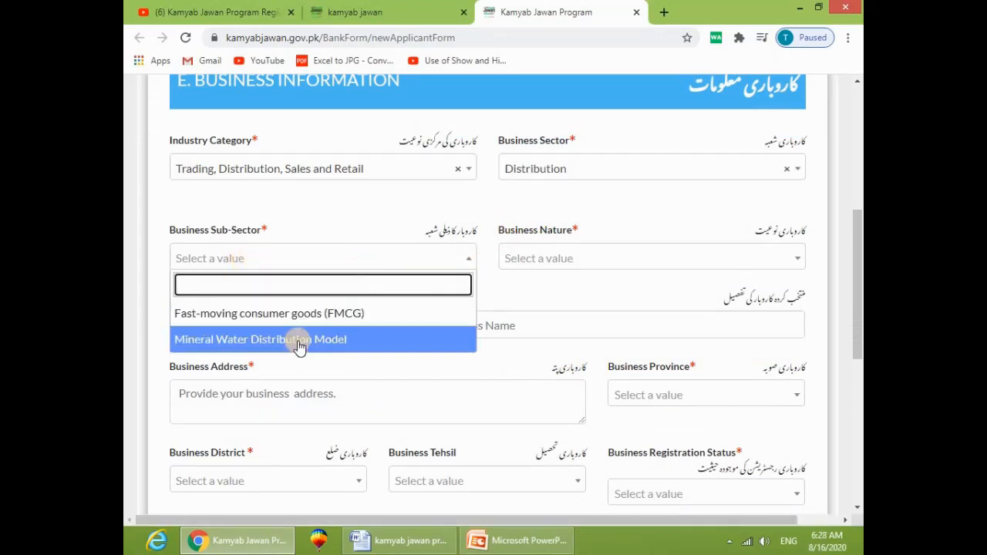
pyautogui.click(247, 342)
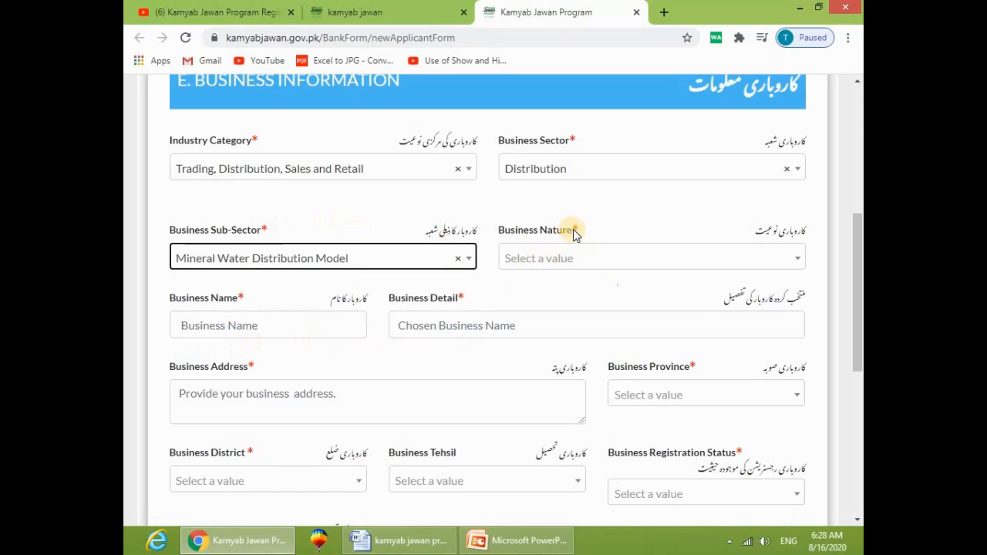
pyautogui.click(584, 262)
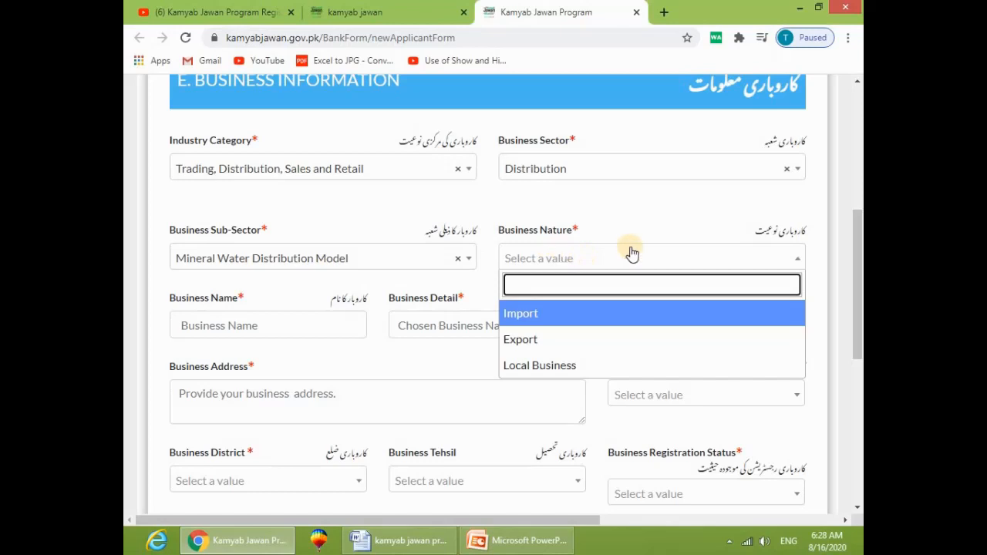
pyautogui.click(556, 366)
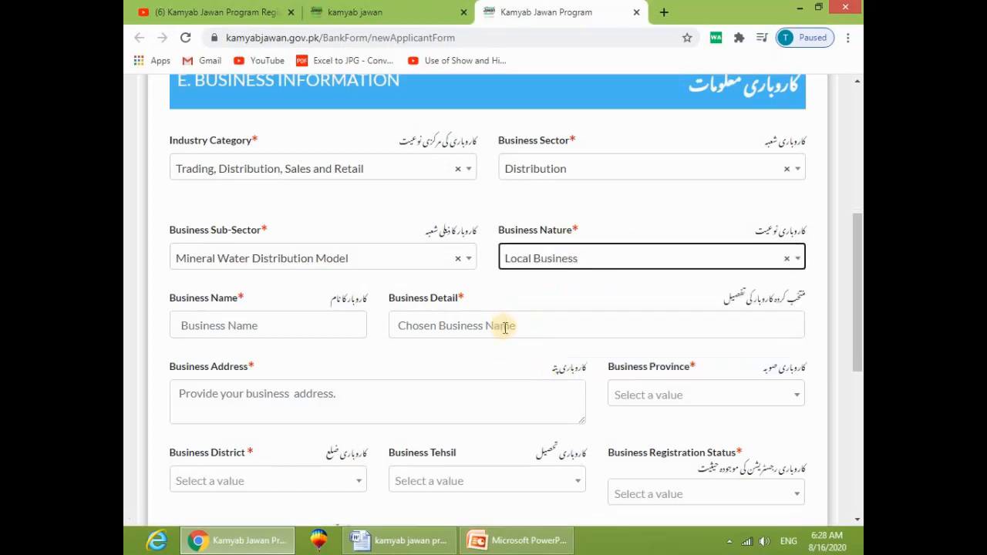
pyautogui.click(284, 324)
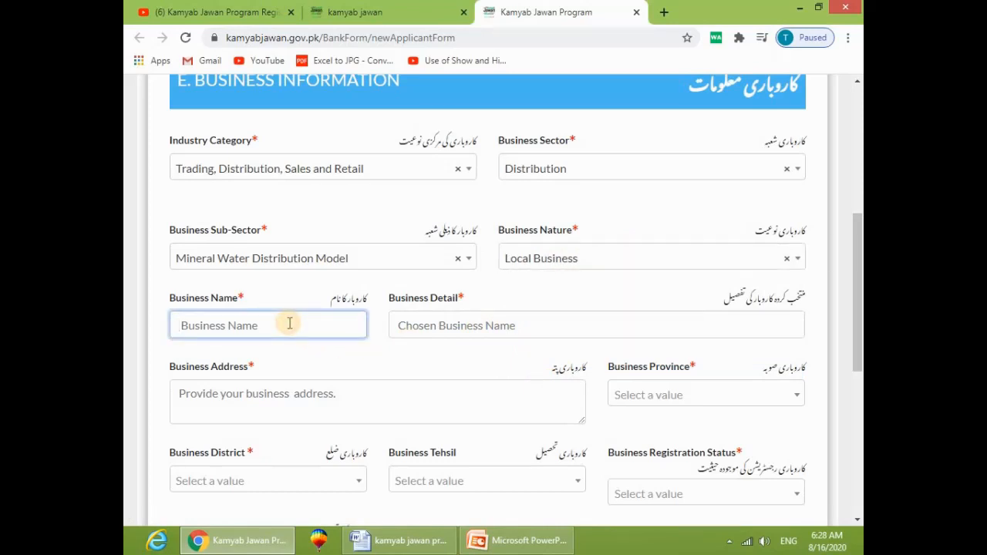
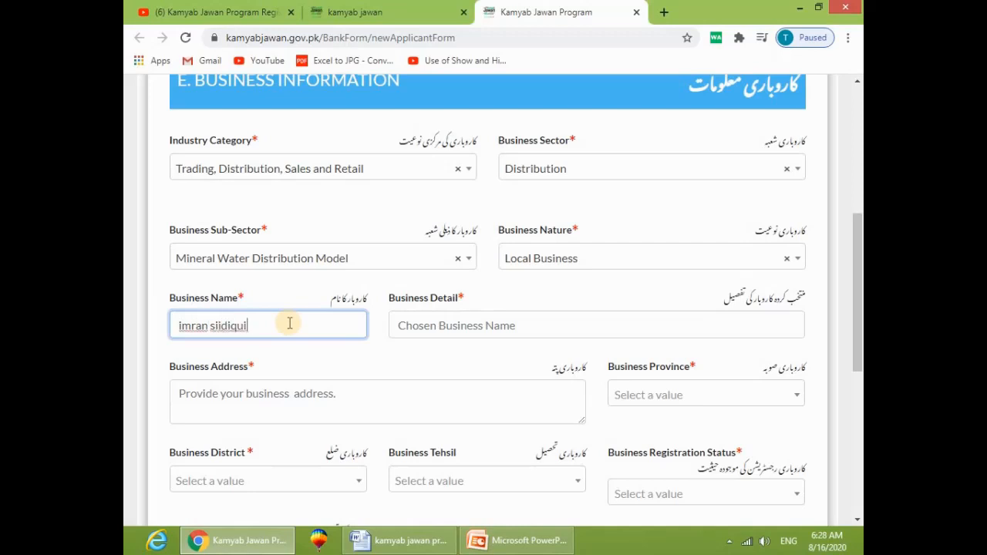
# Step: Enter the owner's name as business name and detail, and 'Piplan Mianwali' as business address
pyautogui.click(455, 328)
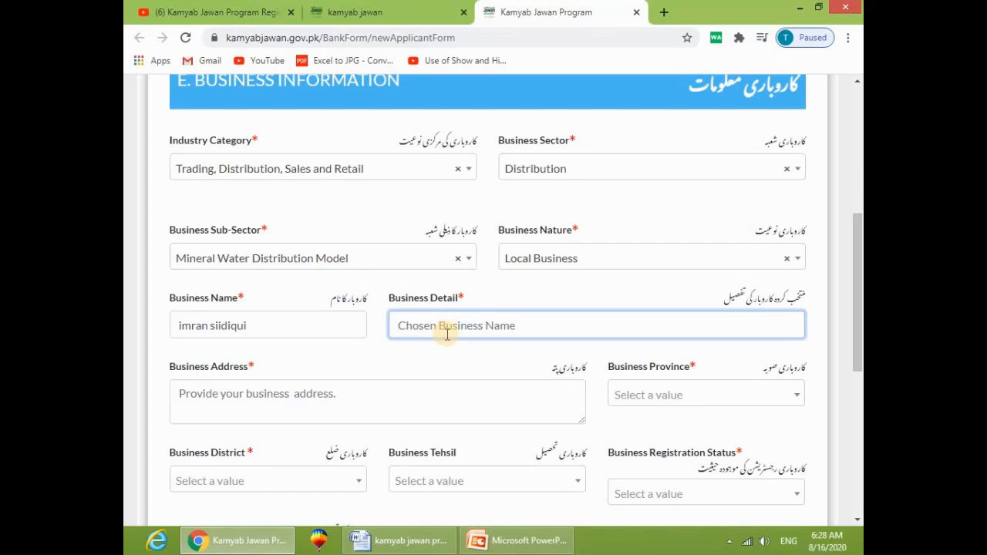
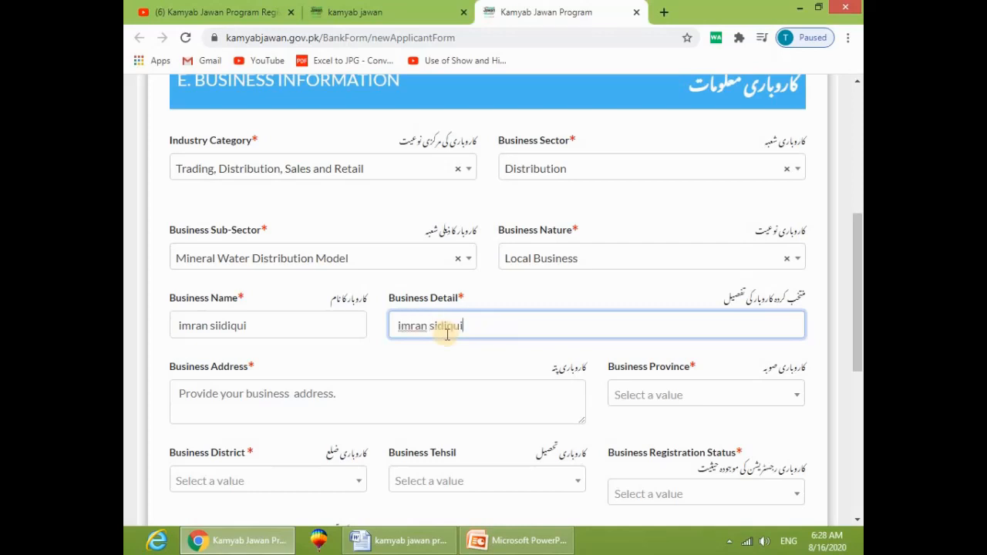
pyautogui.click(336, 411)
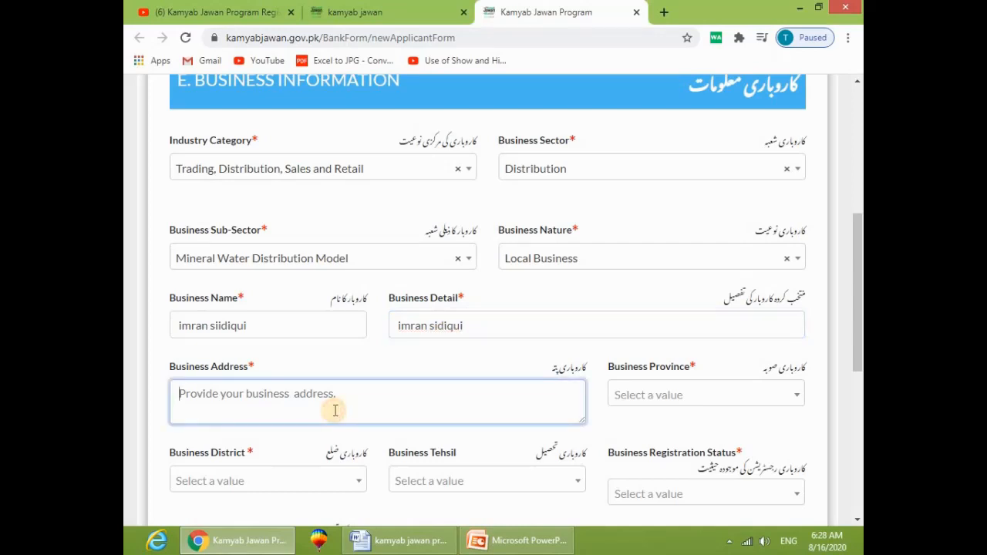
pyautogui.write('Piplan Mi')
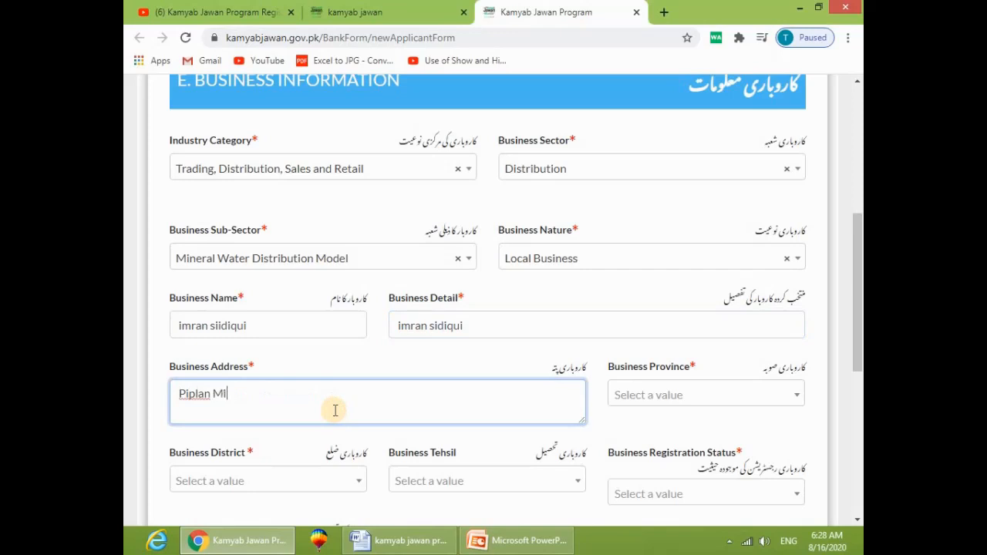
pyautogui.write('anwali')
pyautogui.press('Tab')
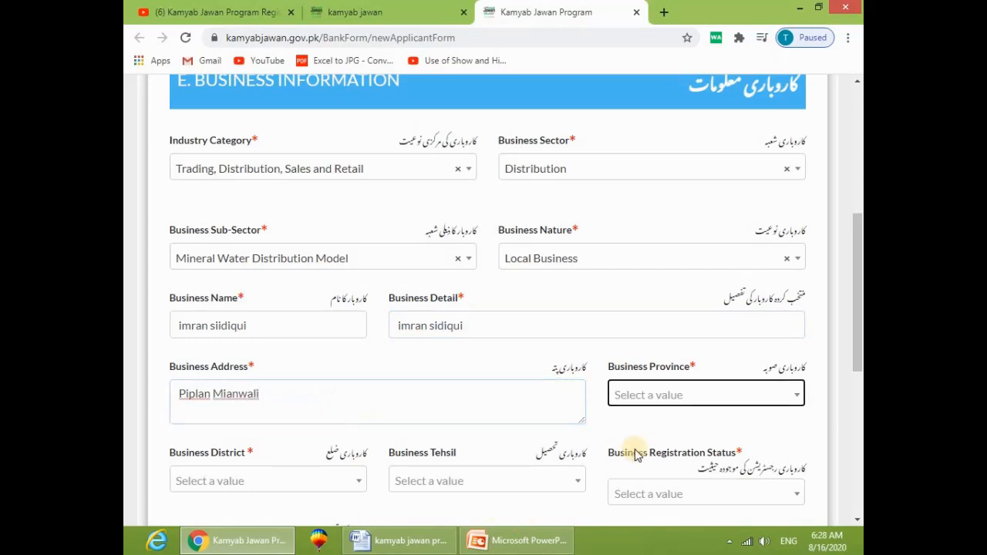
# Step: Set the business province to Punjab and the business district to Mianwali
pyautogui.click(685, 396)
pyautogui.click(652, 249)
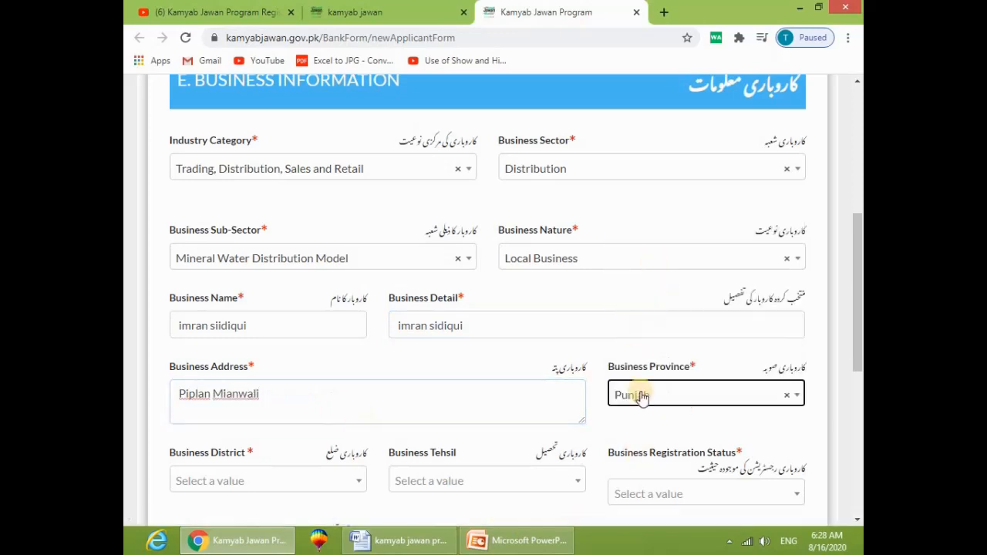
pyautogui.scroll(-1, 640, 420)
pyautogui.scroll(-1, 638, 430)
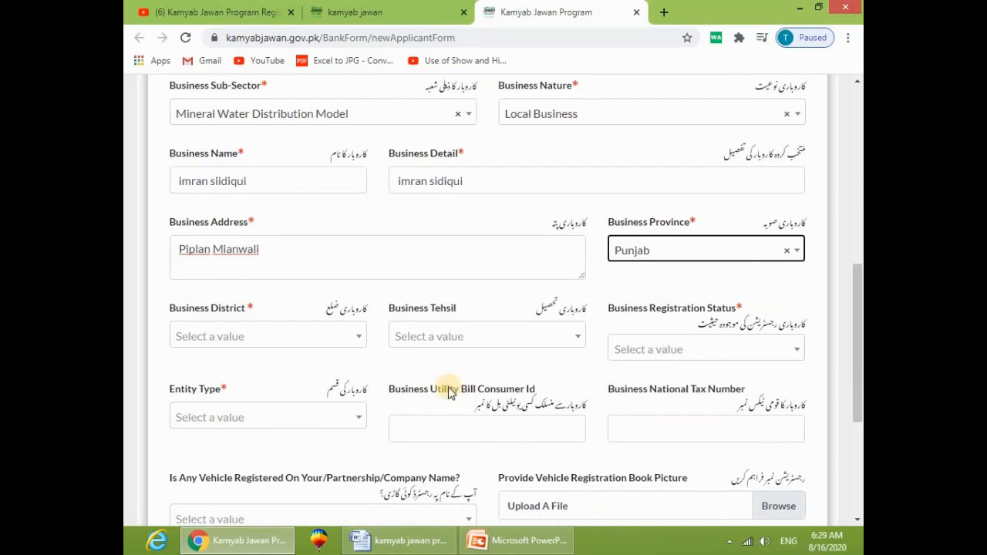
pyautogui.click(245, 335)
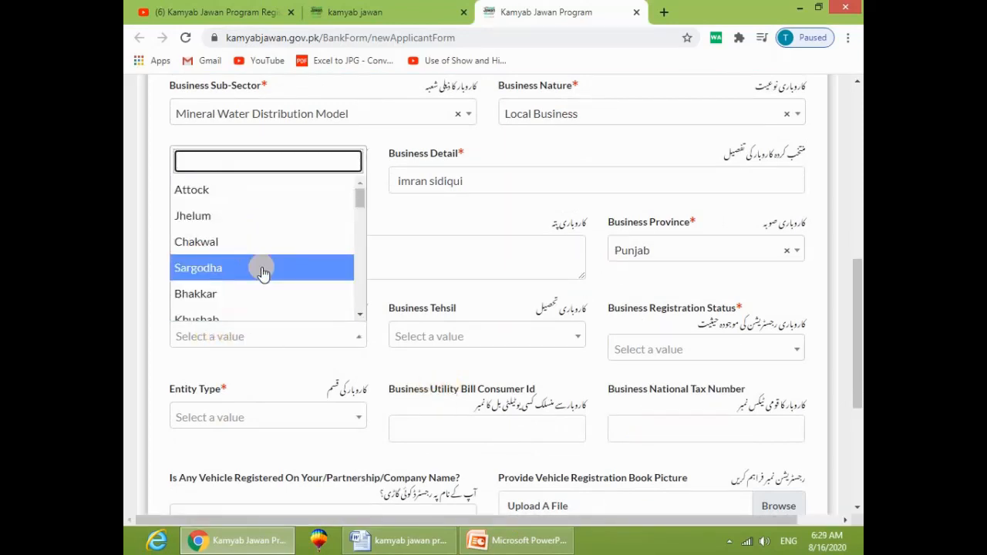
pyautogui.write('mia')
pyautogui.press('Escape')
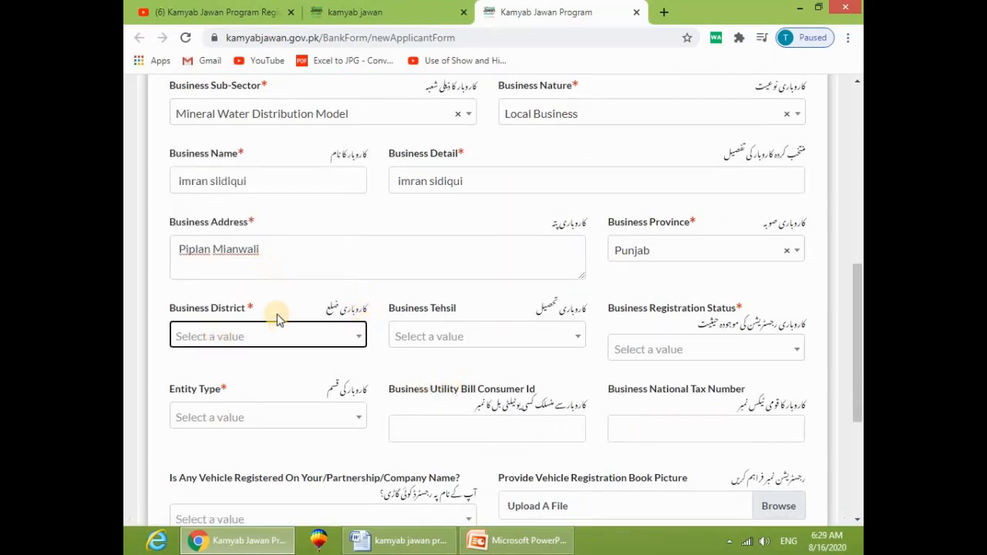
pyautogui.click(271, 333)
pyautogui.scroll(-1, 248, 332)
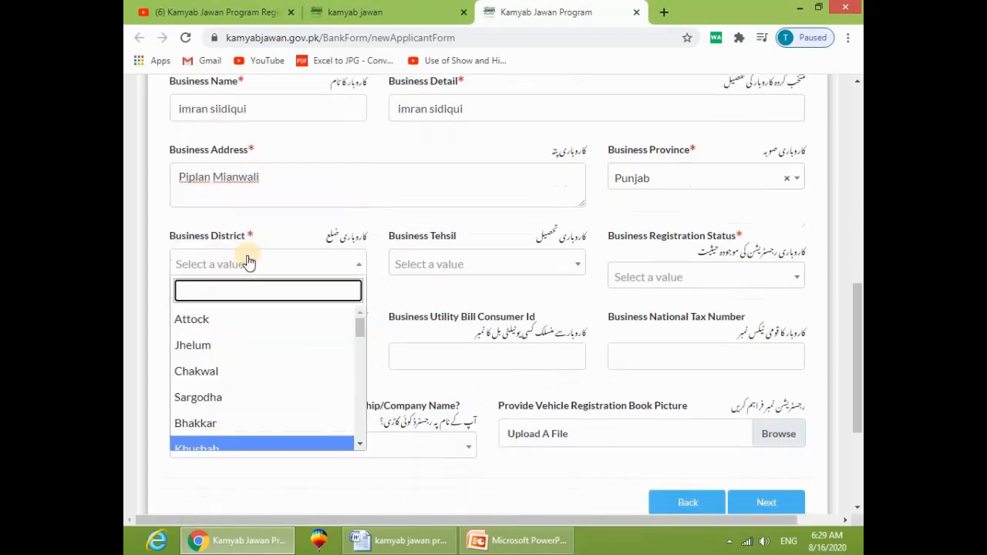
pyautogui.scroll(1, 239, 310)
pyautogui.scroll(-1, 225, 255)
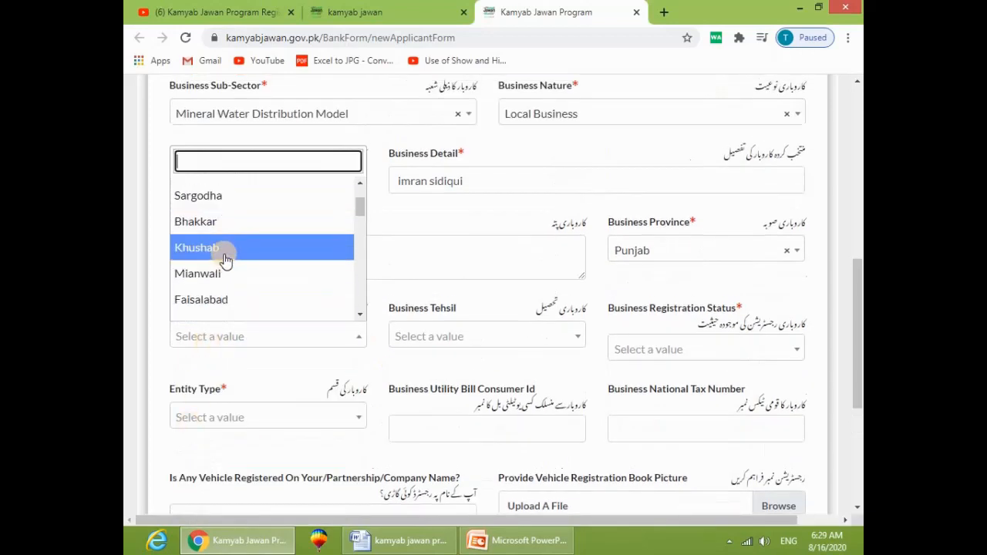
pyautogui.click(222, 270)
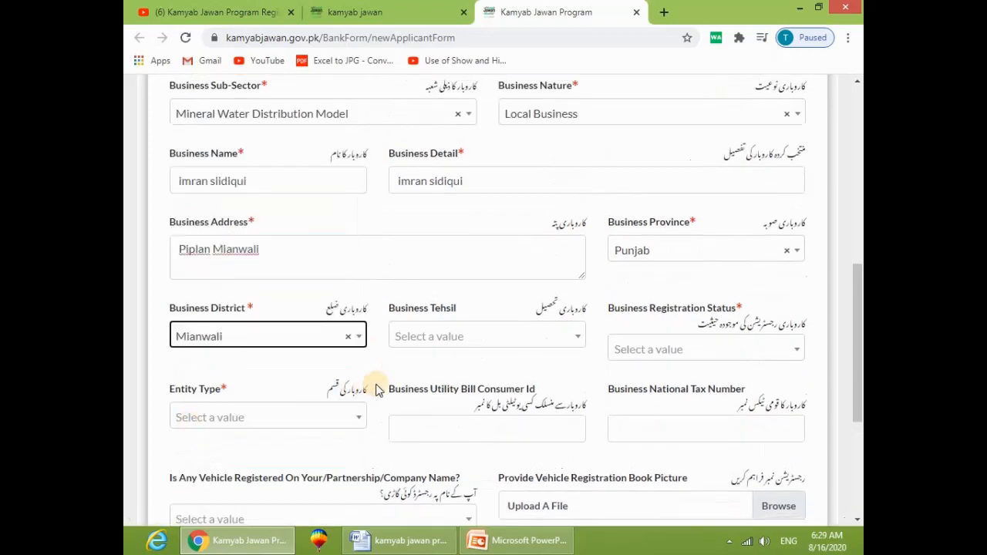
# Step: Set the business tehsil to Piplan and registration status to Registered
pyautogui.click(461, 351)
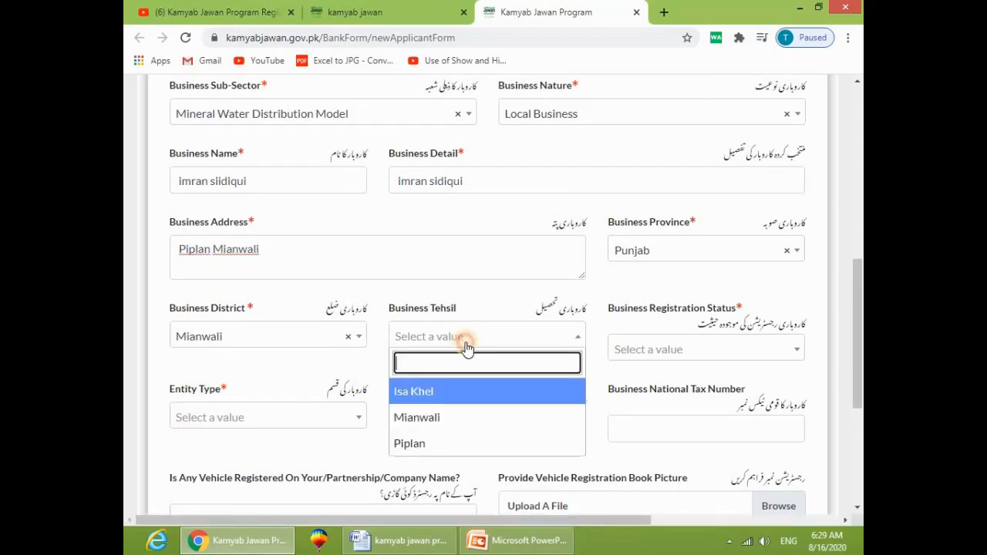
pyautogui.click(441, 439)
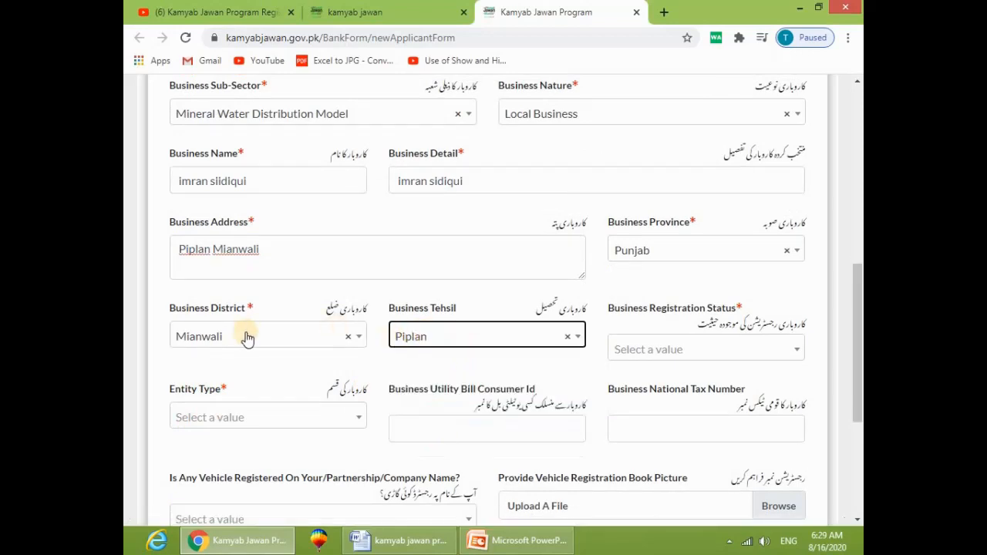
pyautogui.click(418, 344)
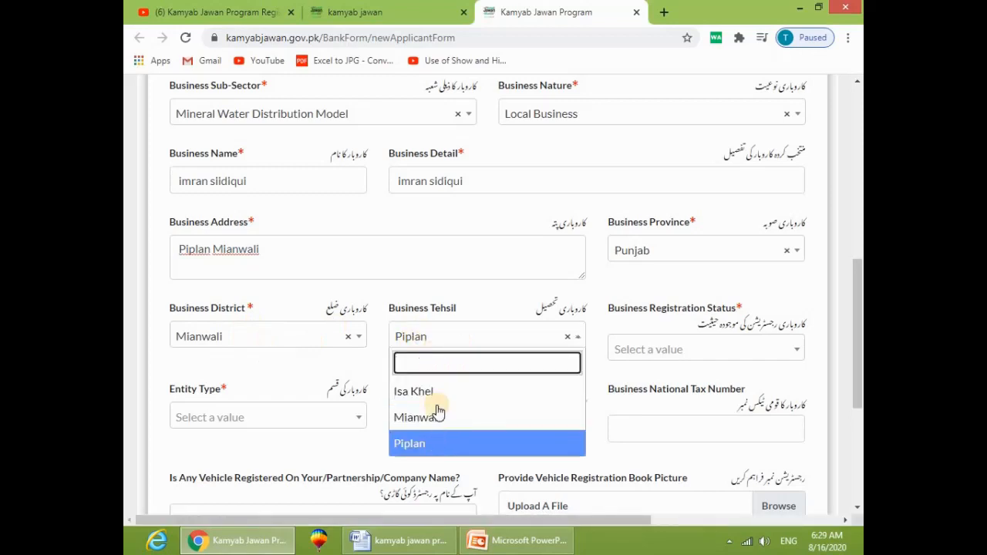
pyautogui.click(446, 337)
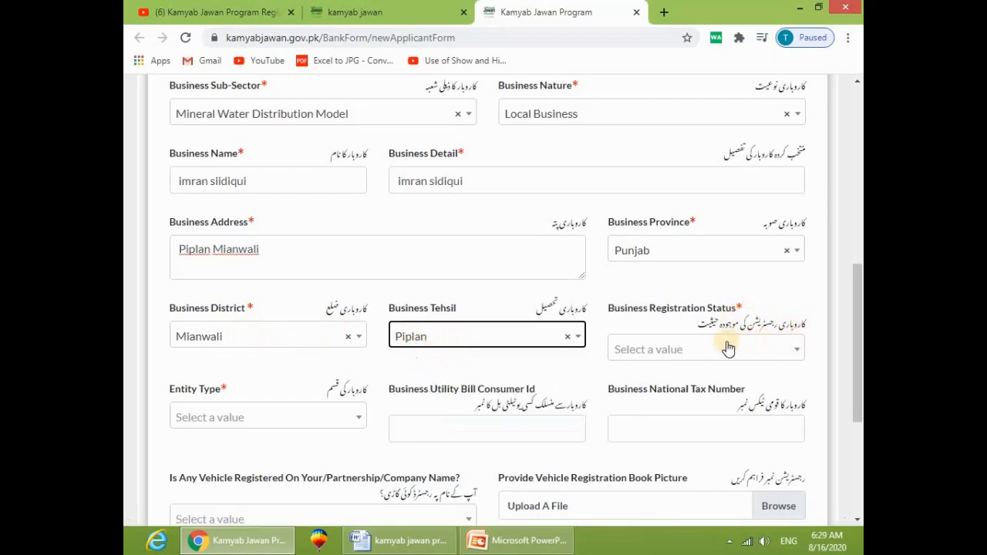
pyautogui.click(688, 350)
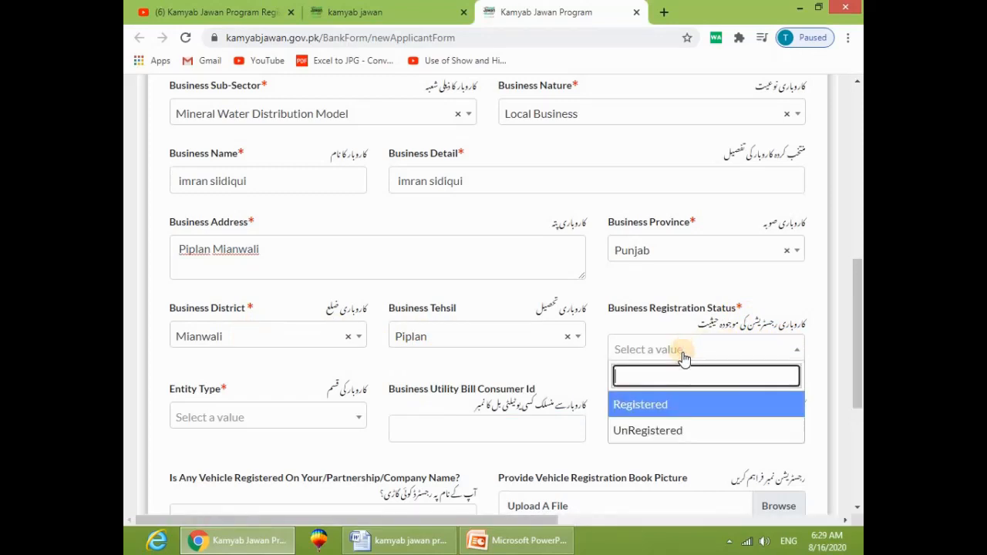
pyautogui.click(652, 407)
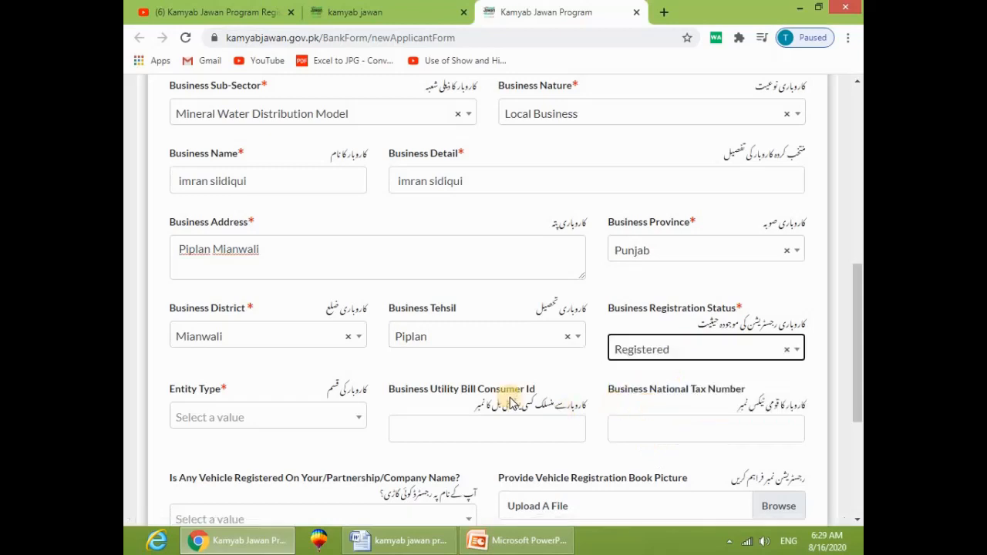
pyautogui.scroll(-1, 510, 401)
pyautogui.scroll(-1, 510, 403)
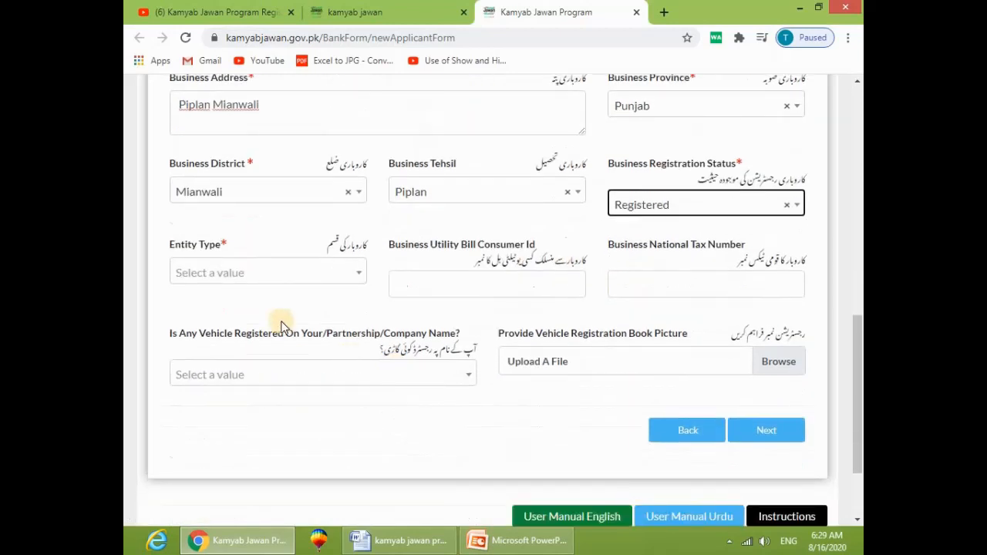
# Step: Set Entity Type to Limited Company, leaving the utility bill and tax number fields
pyautogui.click(236, 281)
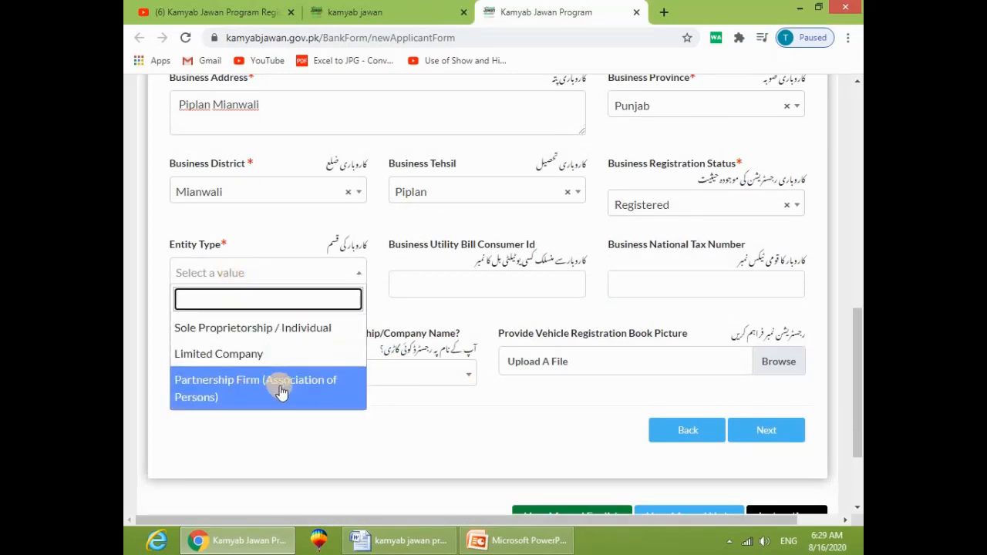
pyautogui.click(249, 354)
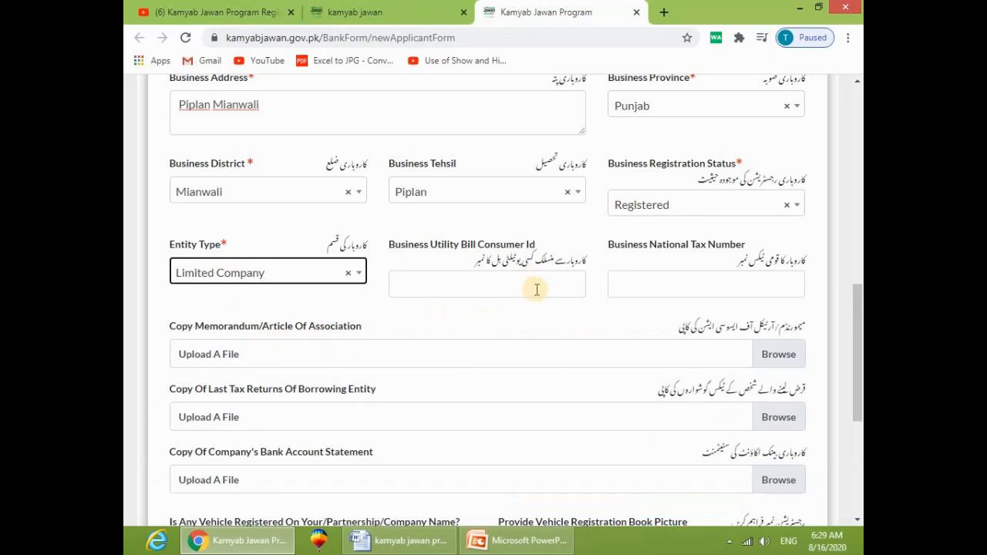
pyautogui.click(470, 278)
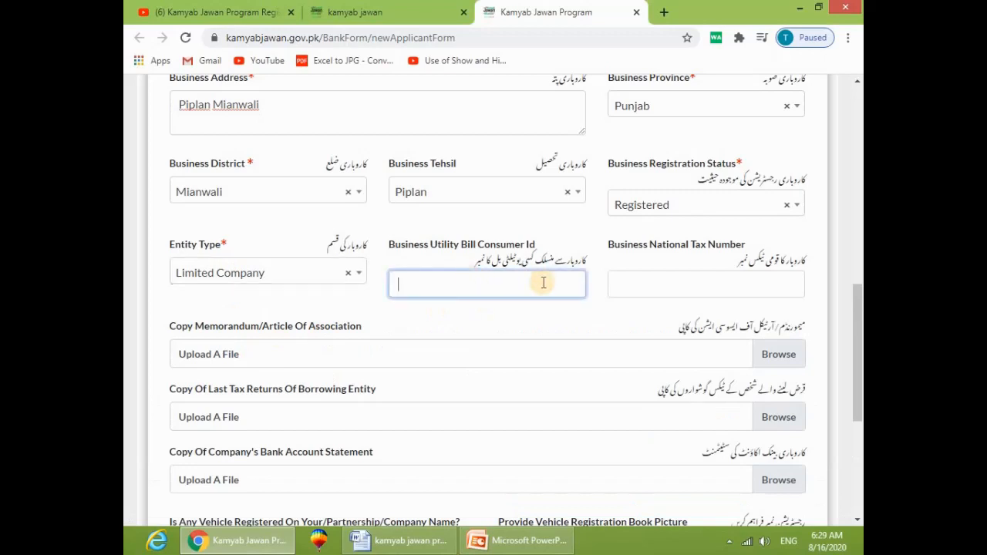
pyautogui.click(694, 285)
pyautogui.scroll(-1, 690, 299)
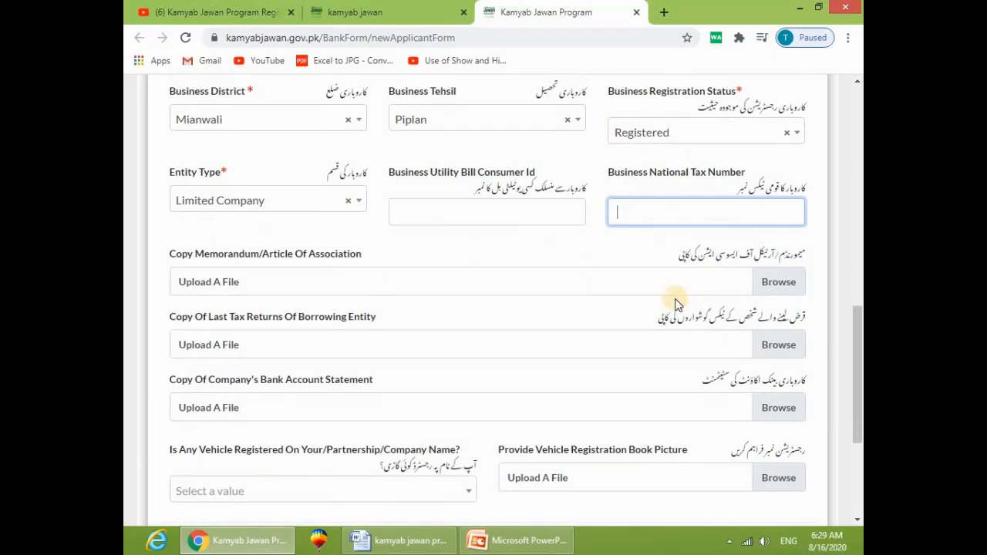
pyautogui.scroll(-2, 476, 308)
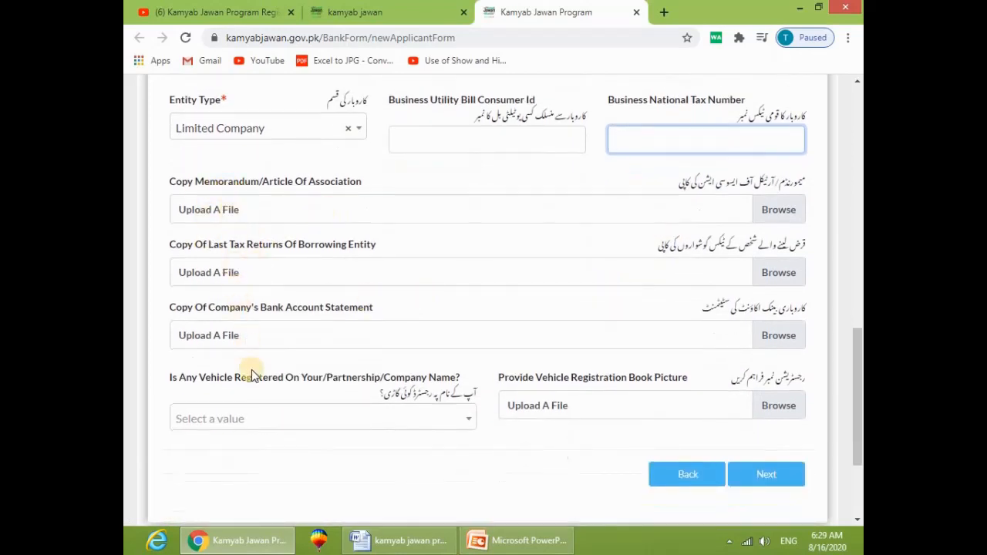
# Step: Answer No to having any vehicle registered in the applicant's name
pyautogui.click(355, 419)
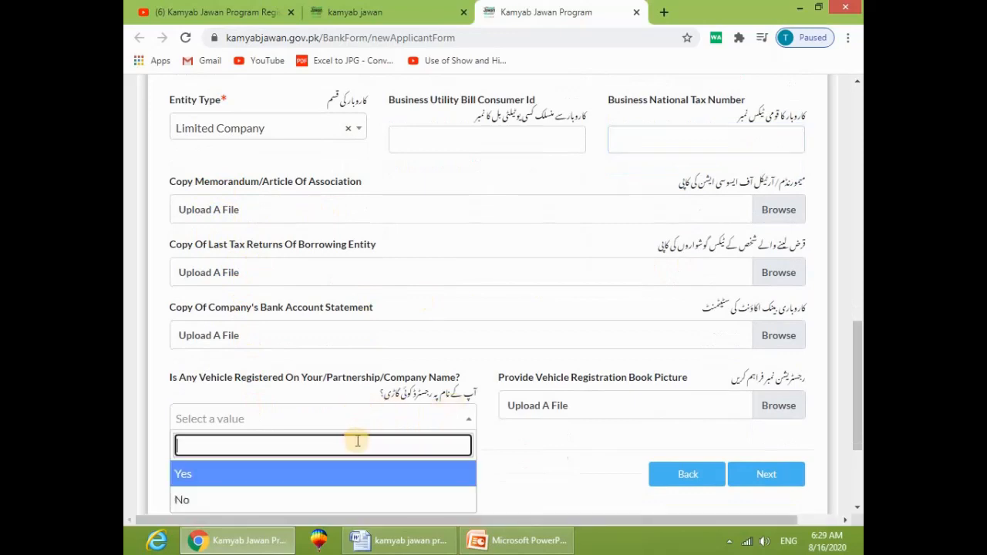
pyautogui.click(270, 499)
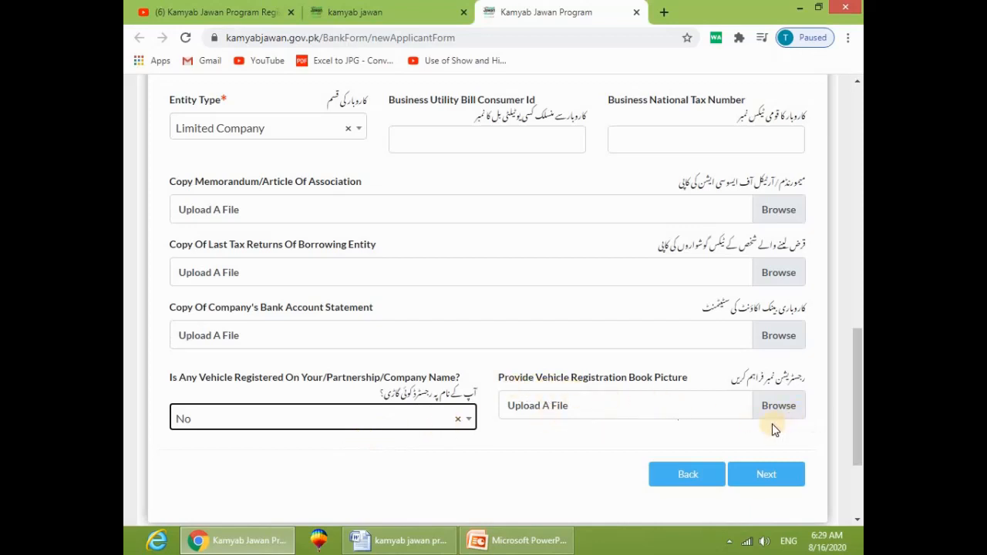
pyautogui.scroll(1, 595, 322)
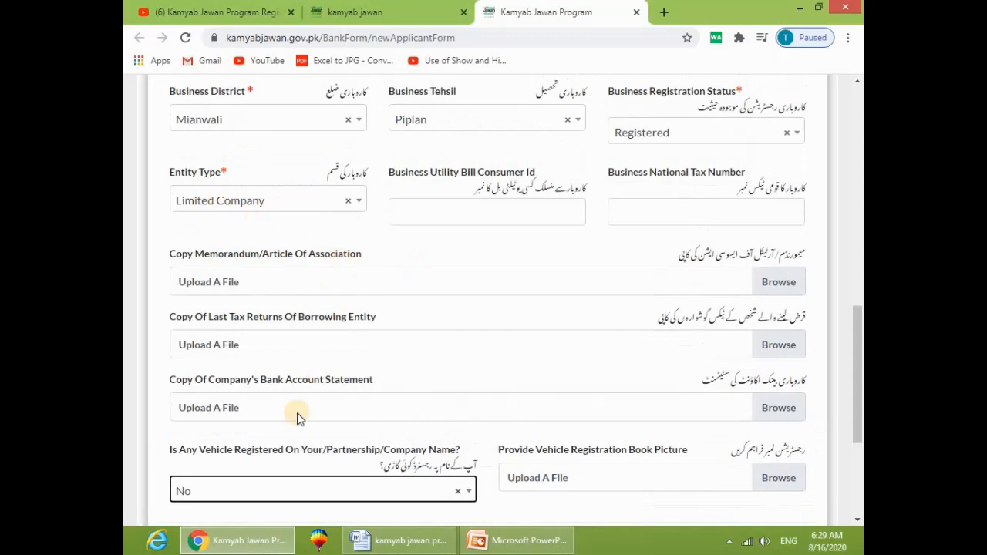
pyautogui.scroll(-2, 637, 425)
# Step: Continue to Financing Details and choose Long Term Financing as the loan type
pyautogui.click(760, 397)
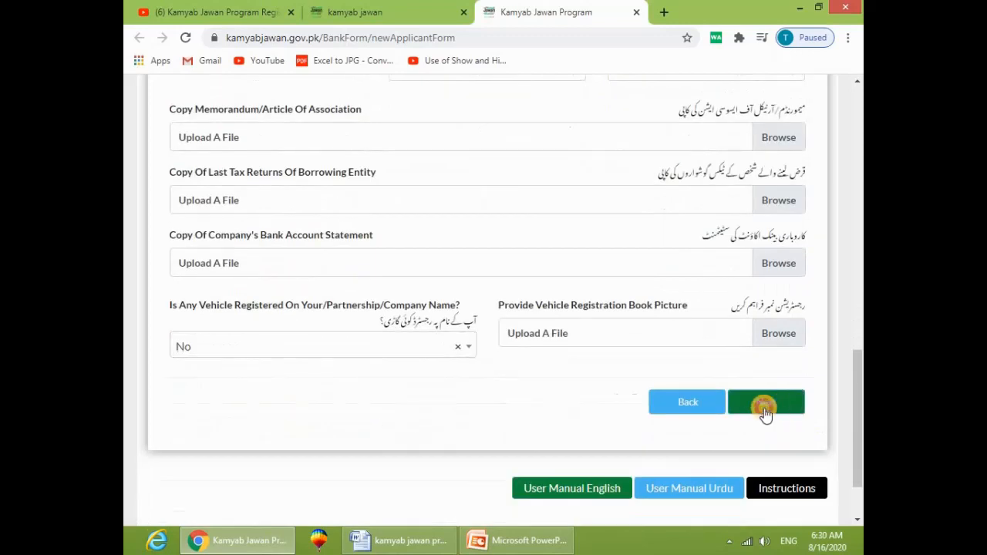
pyautogui.scroll(4, 578, 379)
pyautogui.scroll(1, 574, 378)
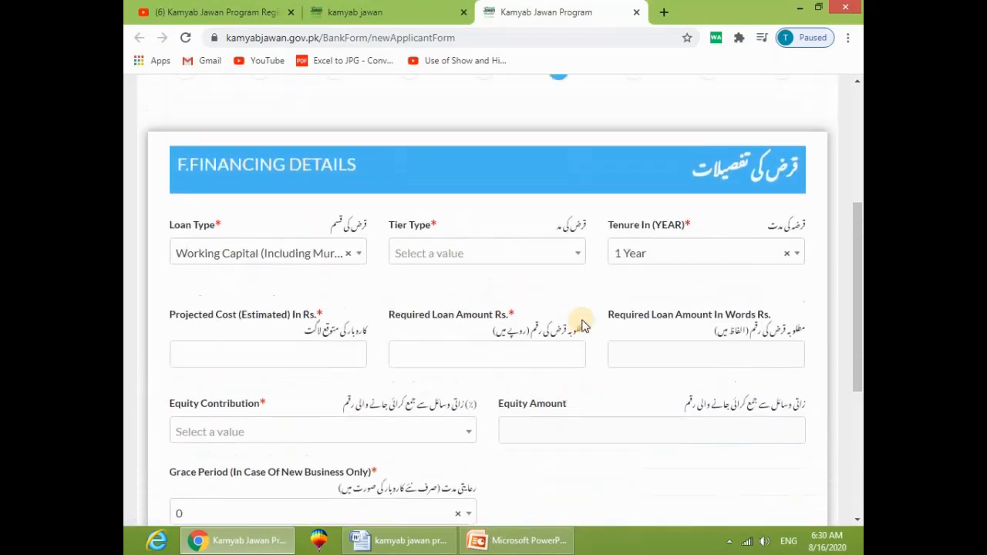
pyautogui.scroll(2, 590, 331)
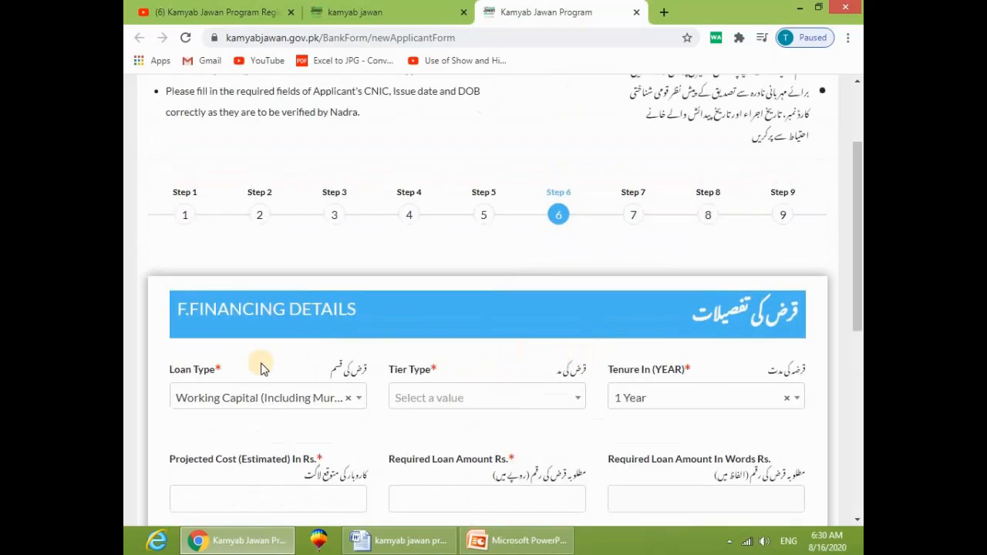
pyautogui.scroll(-2, 304, 260)
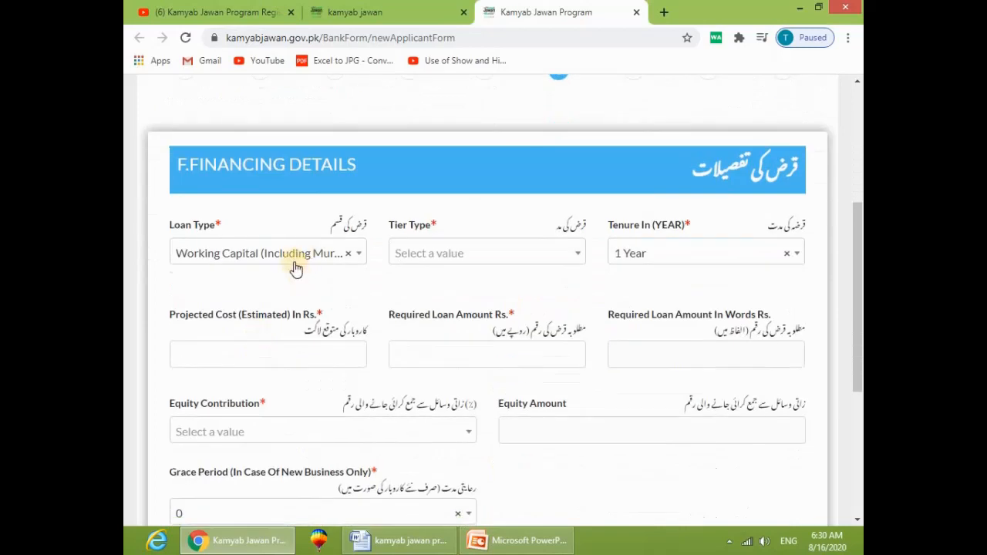
pyautogui.click(291, 265)
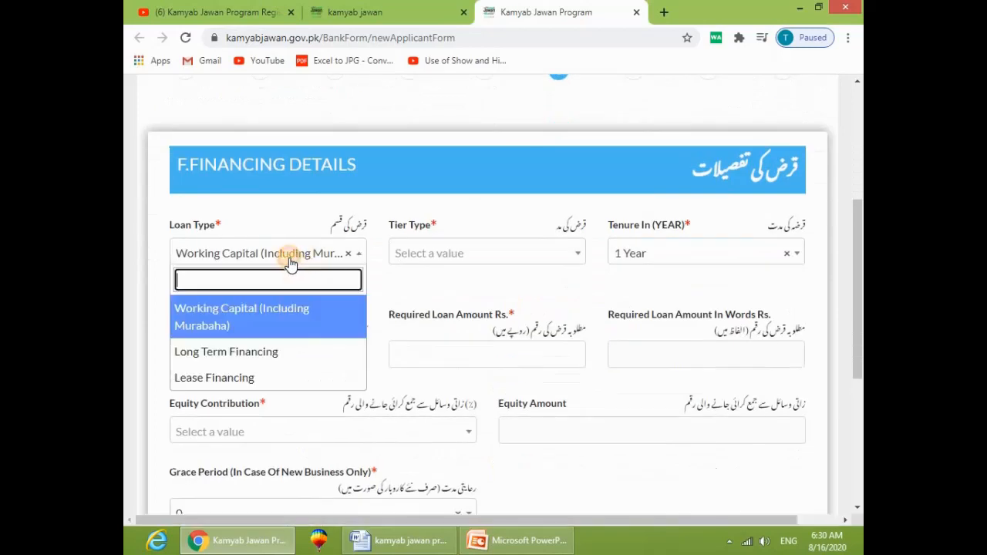
pyautogui.click(260, 352)
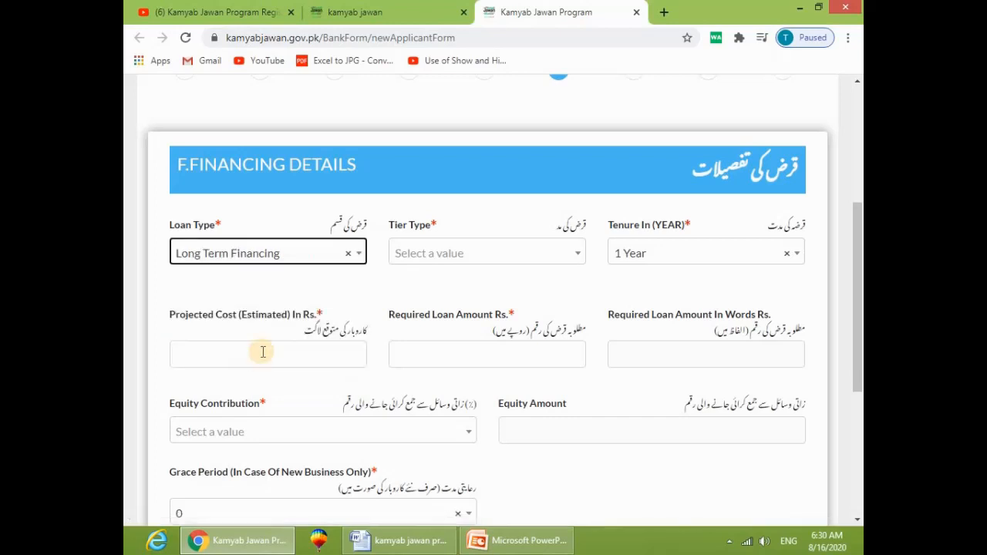
# Step: Set the loan tier to Tier 1 (T1) and the tenure to 8 Years
pyautogui.click(480, 255)
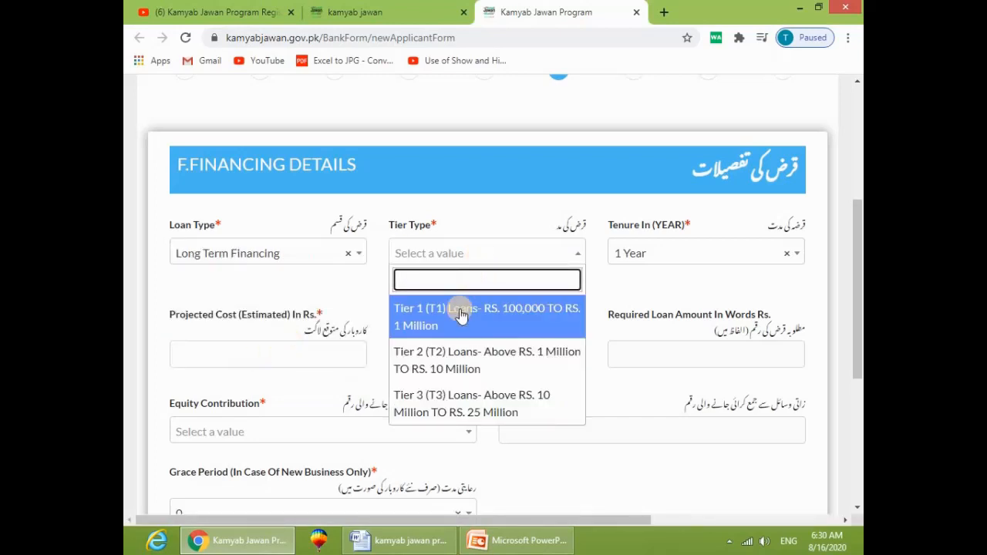
pyautogui.scroll(-2, 449, 356)
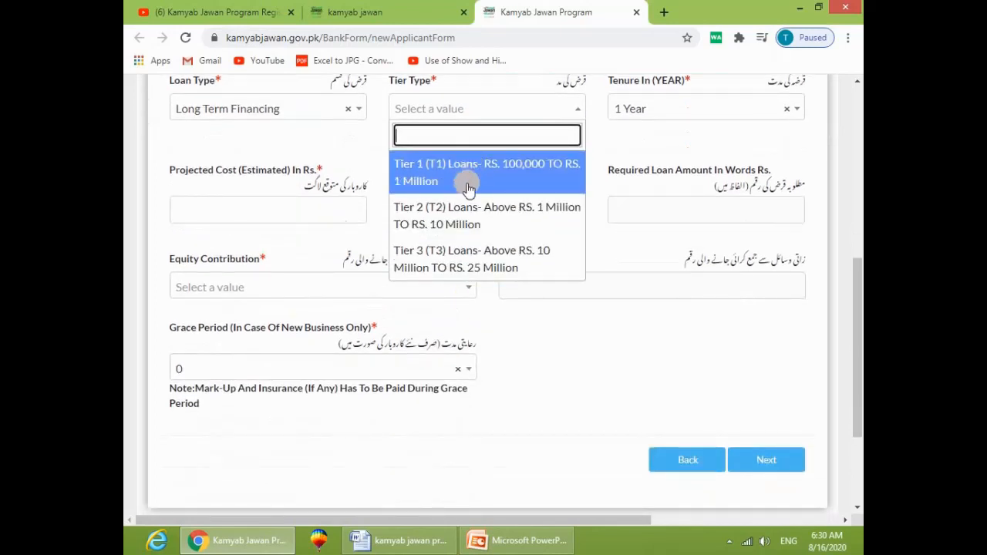
pyautogui.click(448, 185)
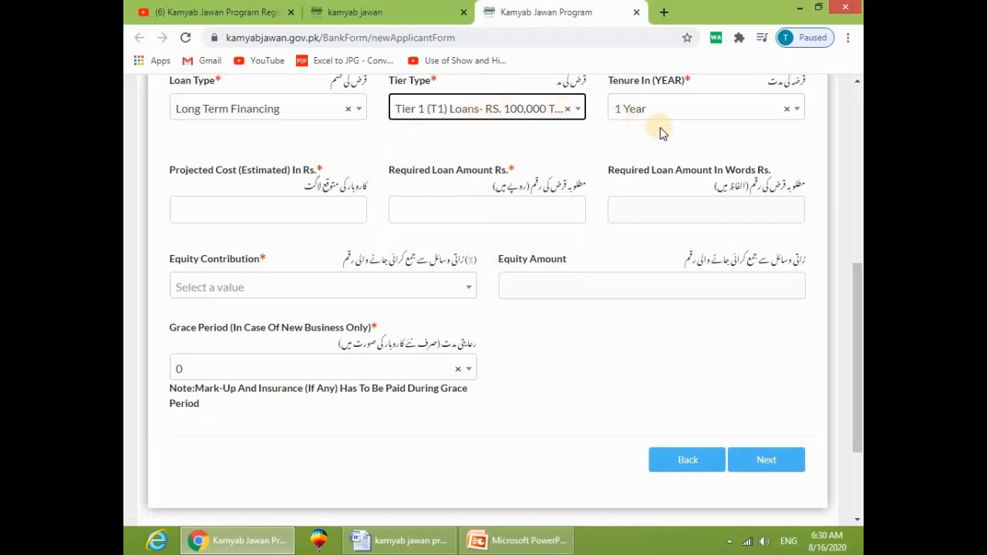
pyautogui.scroll(2, 679, 139)
pyautogui.click(635, 255)
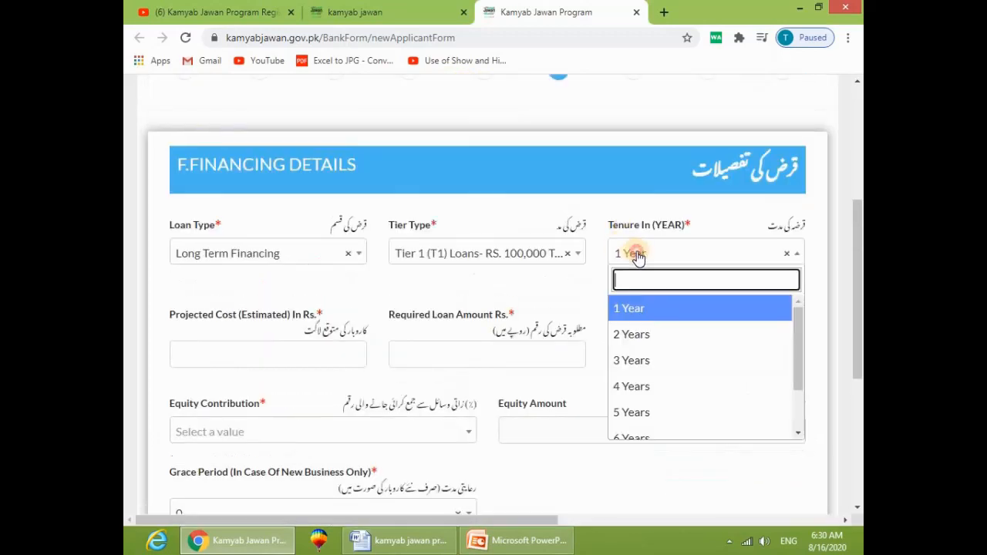
pyautogui.scroll(-4, 635, 321)
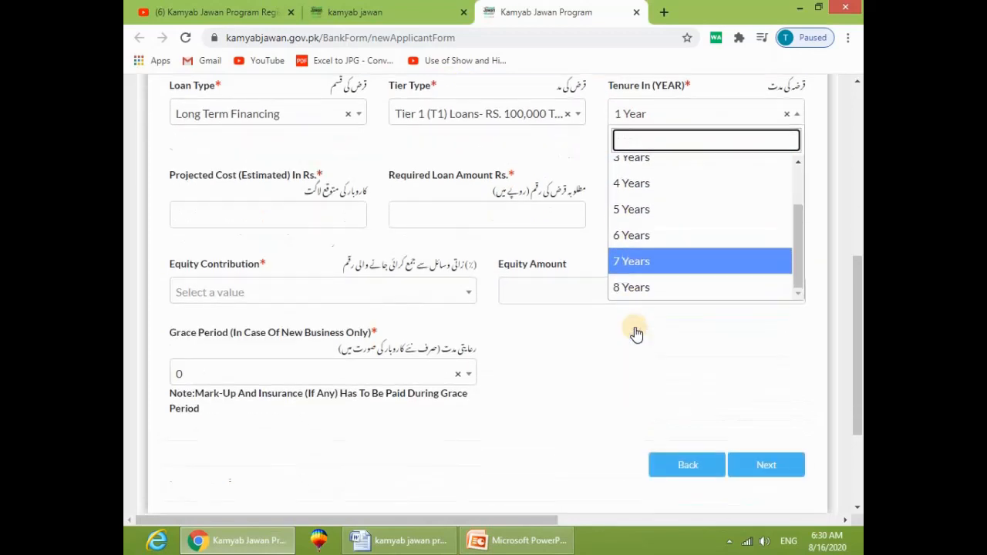
pyautogui.scroll(-1, 655, 286)
pyautogui.click(645, 215)
pyautogui.scroll(3, 587, 244)
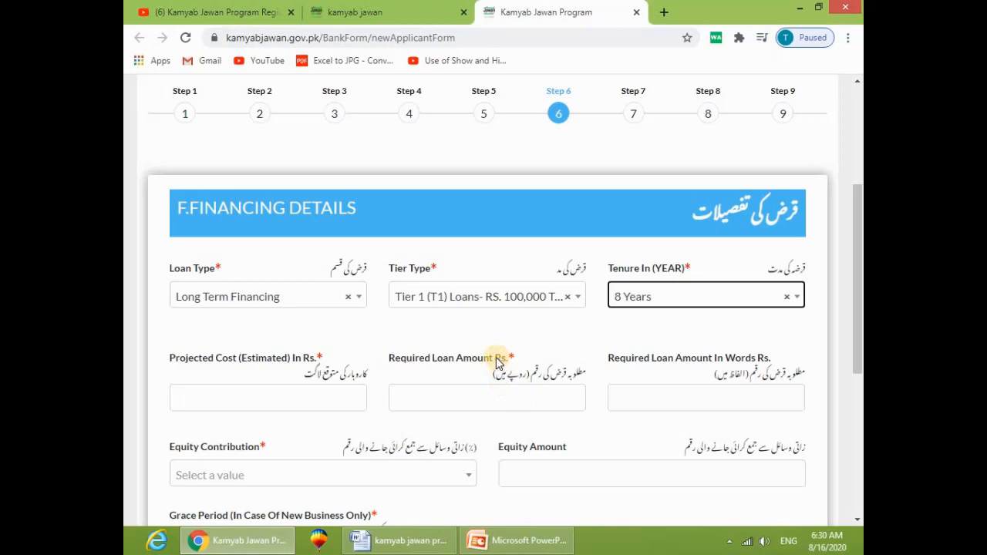
pyautogui.scroll(-1, 354, 382)
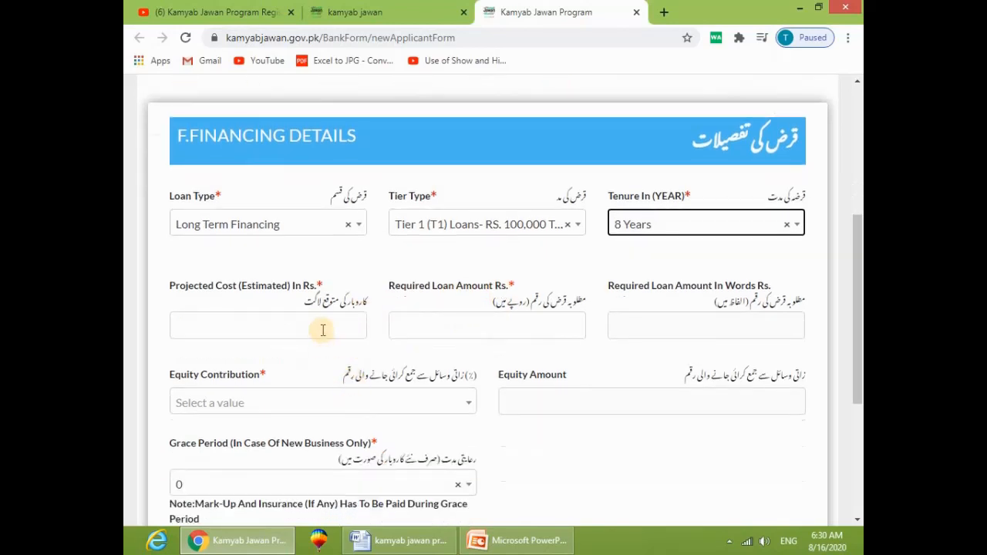
# Step: Enter projected cost 1,5523 and required loan amount 50,0000
pyautogui.click(323, 330)
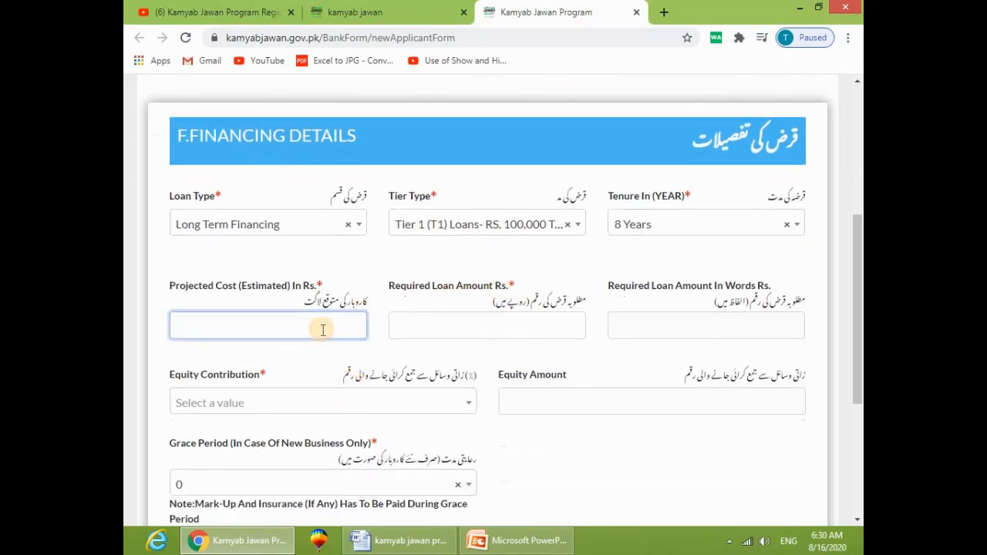
pyautogui.write('1,5523')
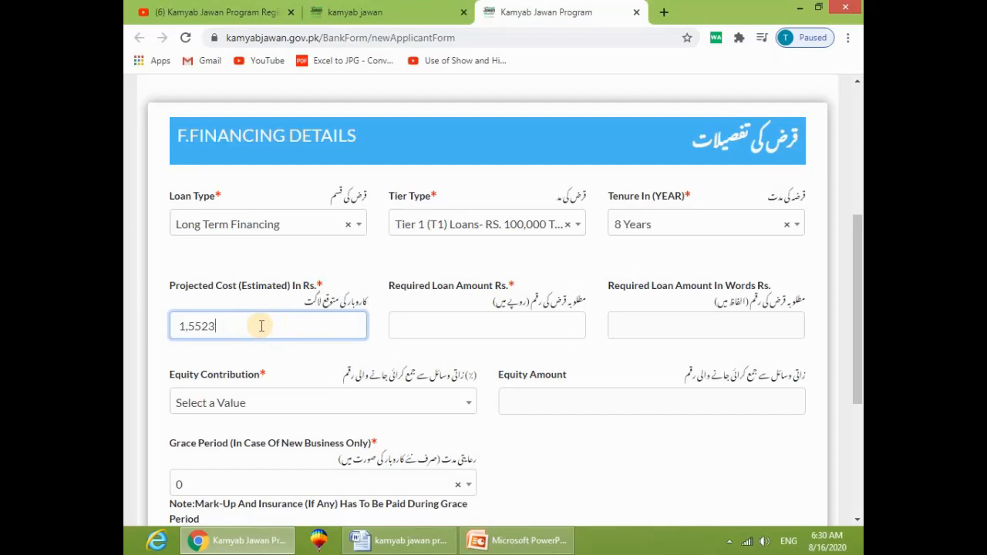
pyautogui.click(492, 328)
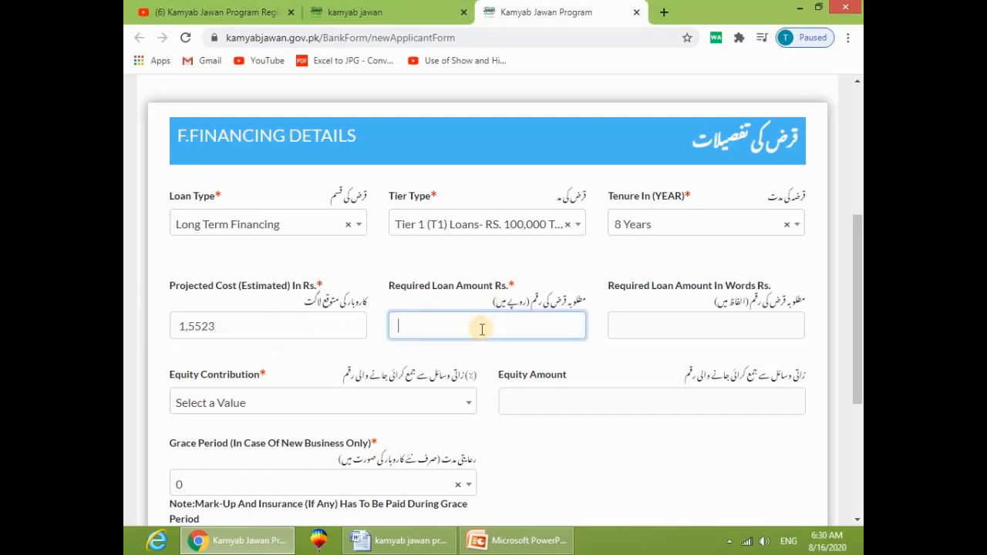
pyautogui.write('50,0000')
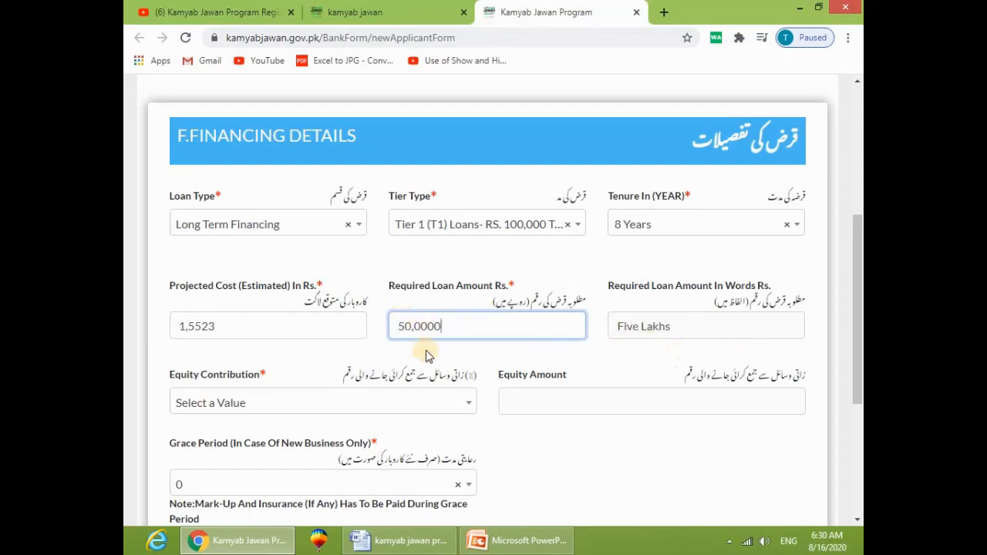
pyautogui.scroll(-1, 363, 409)
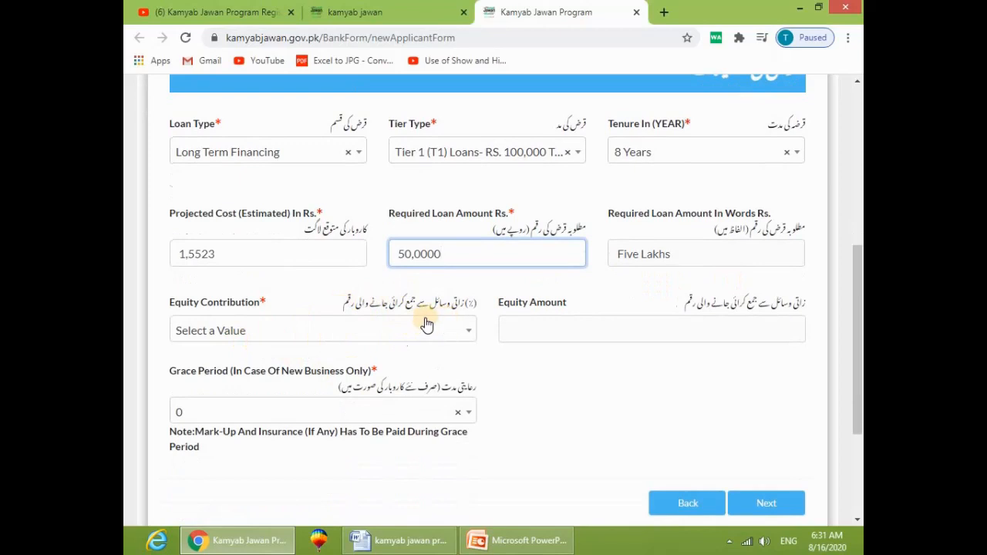
# Step: Choose a 10% equity contribution and a 12 Month grace period
pyautogui.click(313, 334)
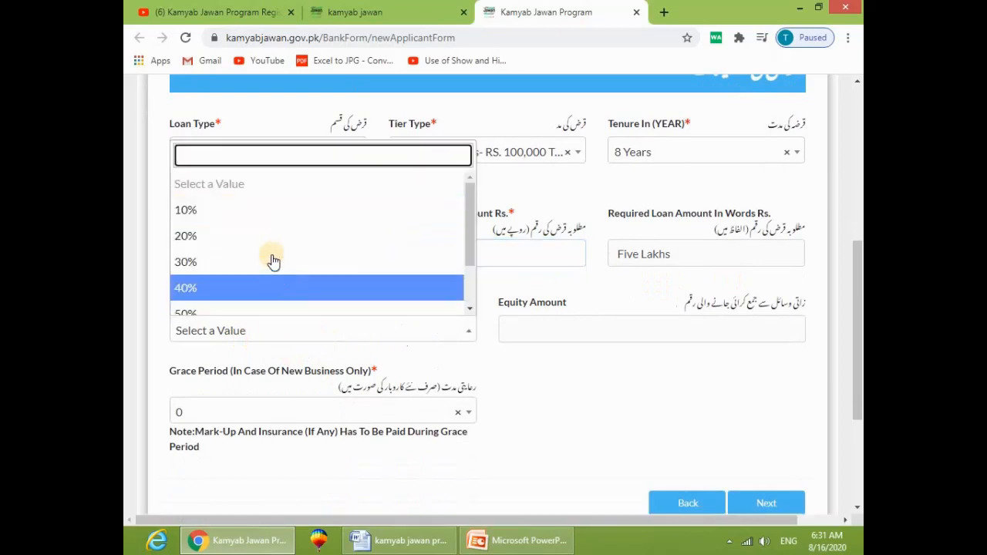
pyautogui.click(266, 216)
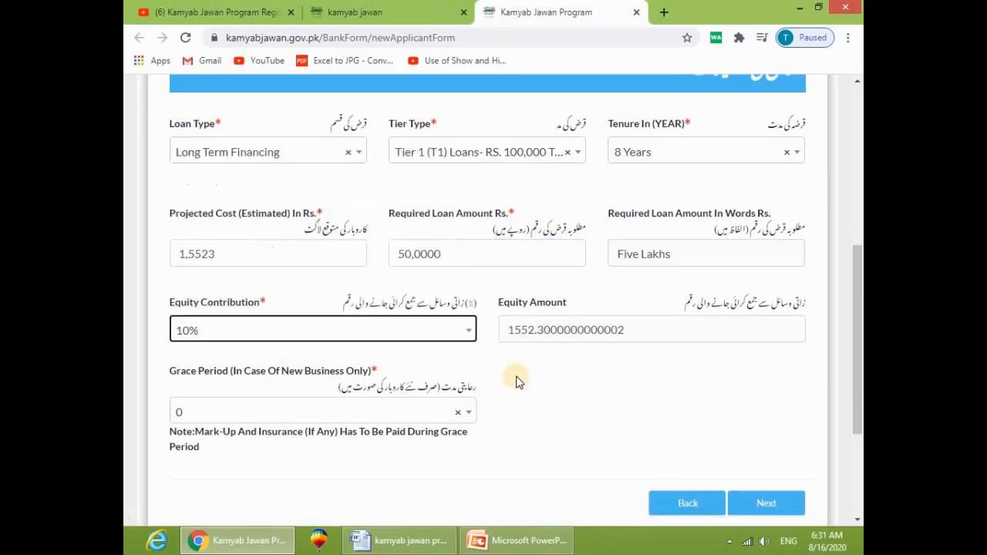
pyautogui.scroll(-1, 304, 408)
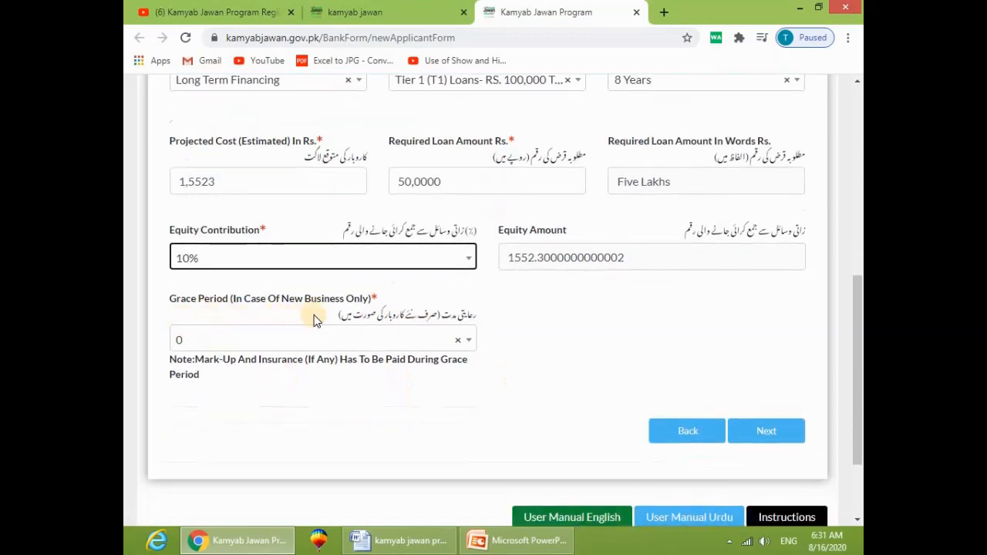
pyautogui.click(346, 342)
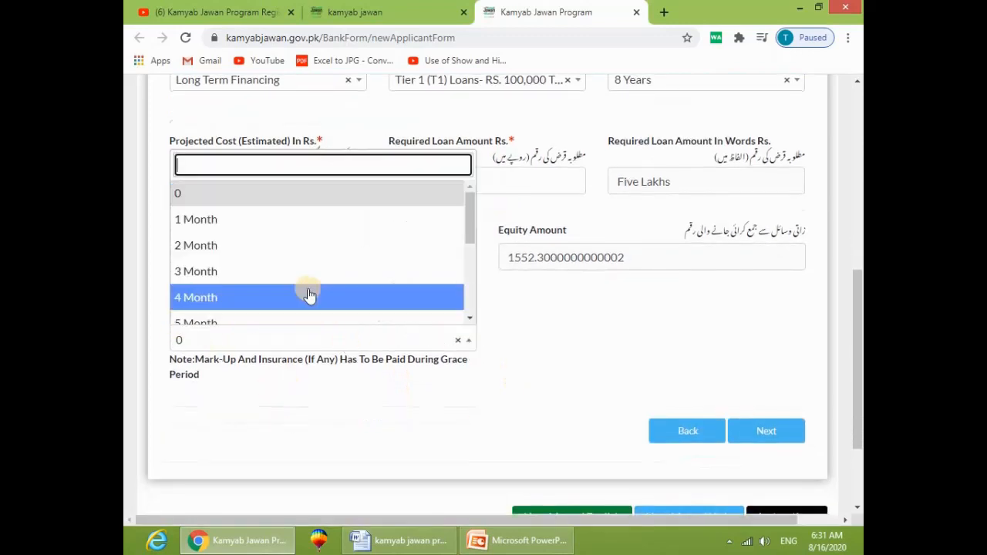
pyautogui.scroll(-5, 262, 304)
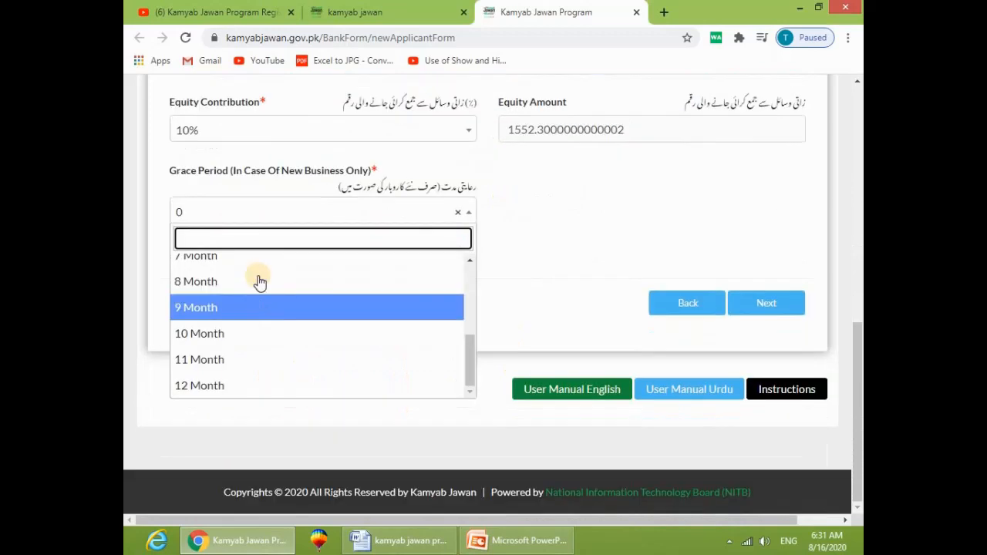
pyautogui.click(230, 383)
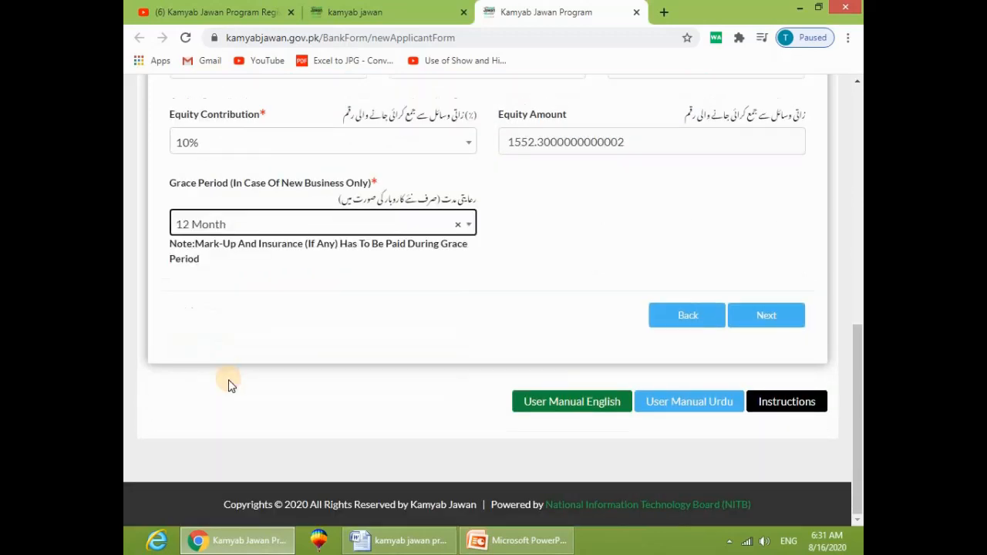
# Step: Continue to the Business Plan and enter current assets 6456 and fixed assets 46464
pyautogui.click(766, 309)
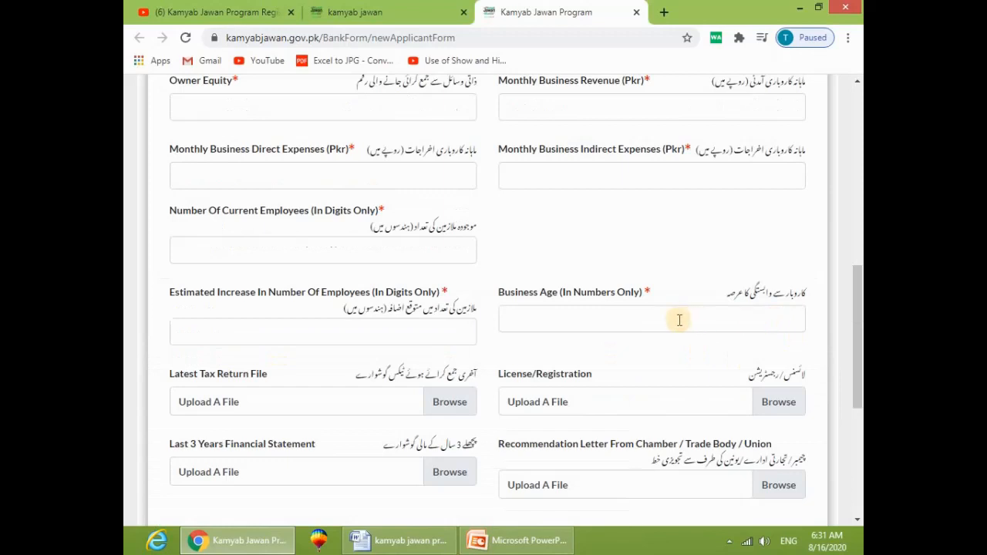
pyautogui.scroll(3, 462, 320)
pyautogui.scroll(1, 543, 262)
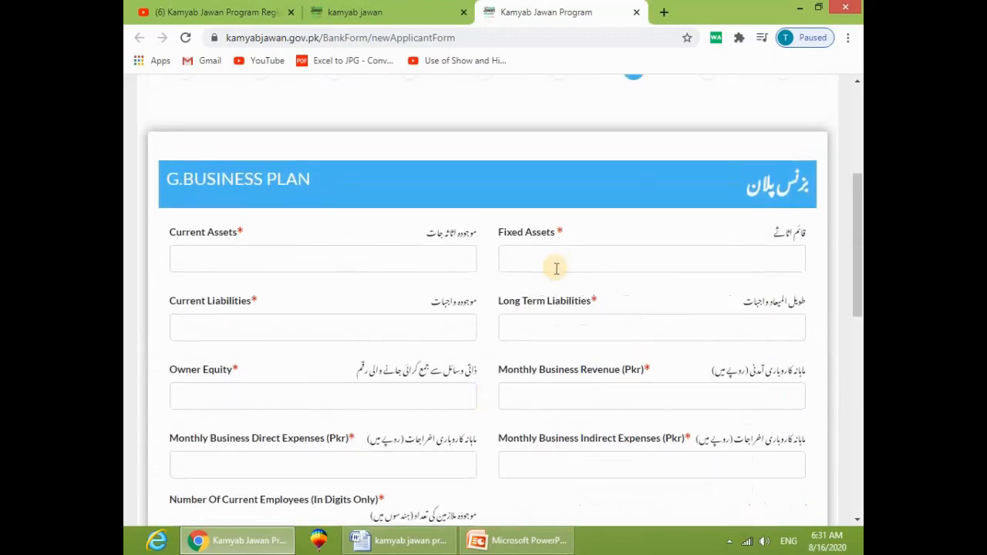
pyautogui.scroll(2, 582, 258)
pyautogui.scroll(-3, 659, 386)
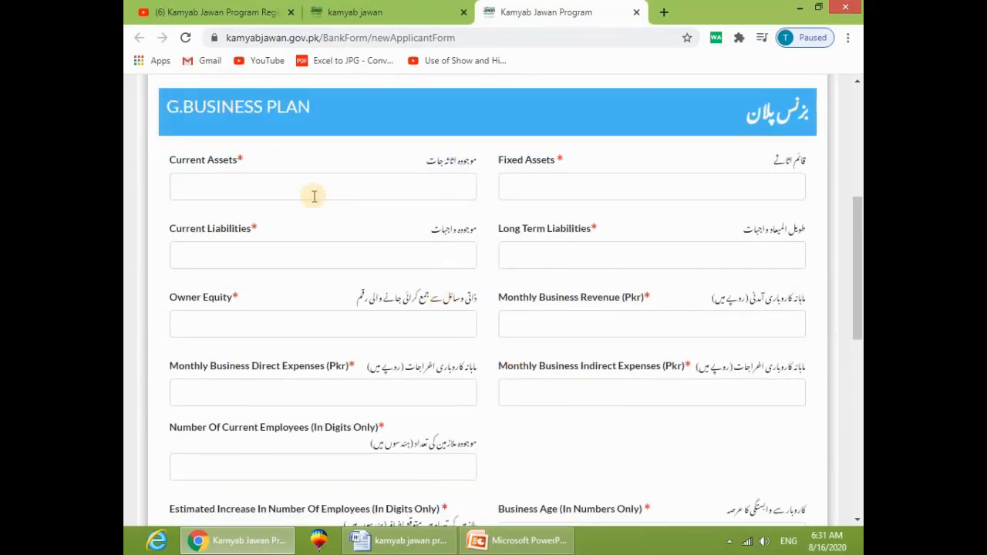
pyautogui.click(288, 185)
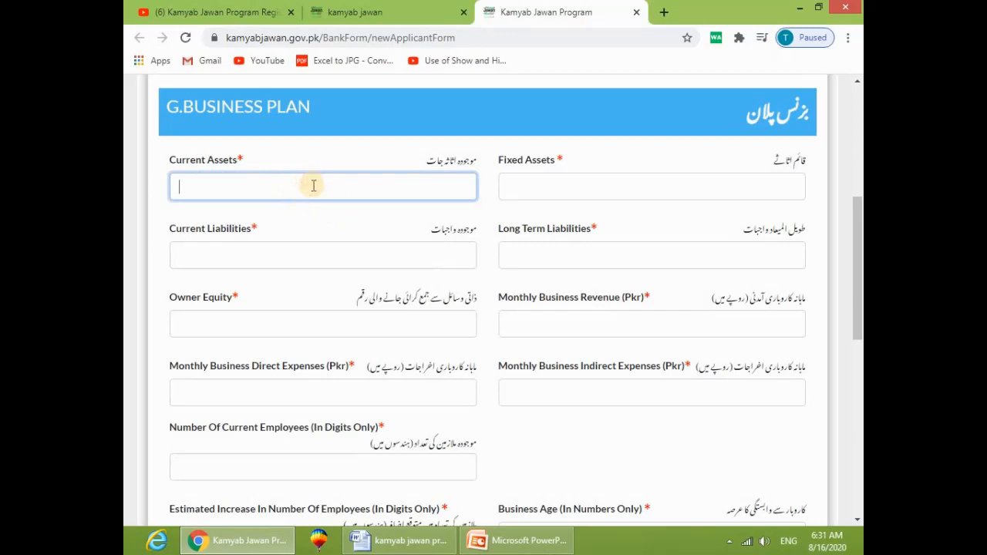
pyautogui.write('6456')
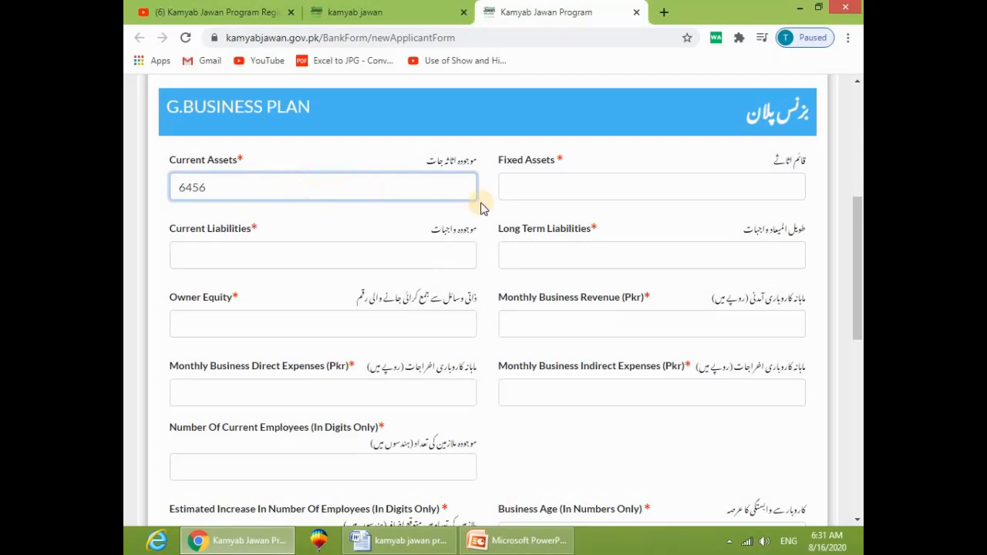
pyautogui.click(552, 189)
pyautogui.write('46464')
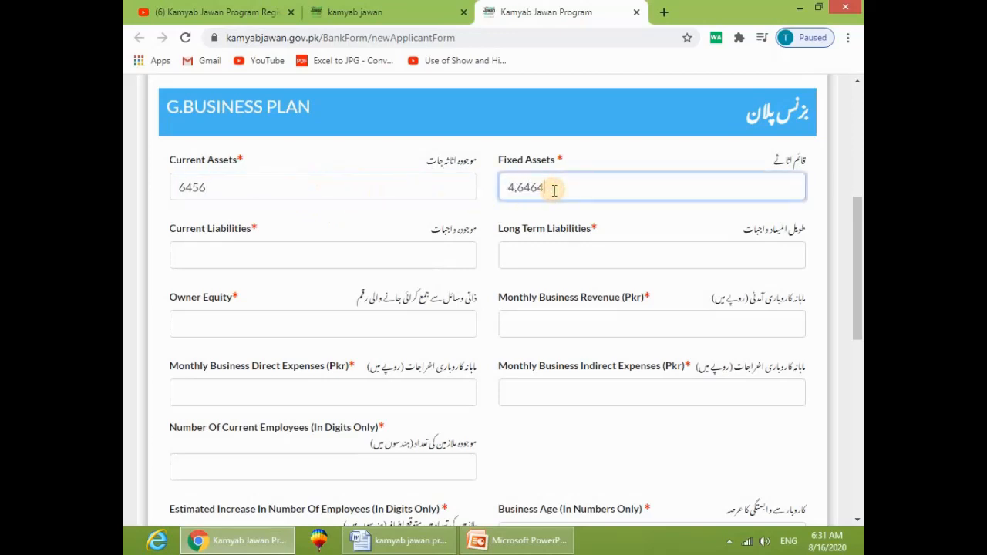
# Step: Enter current liabilities 6,5656 and long term liabilities 6,4646
pyautogui.click(274, 260)
pyautogui.write('6,5656')
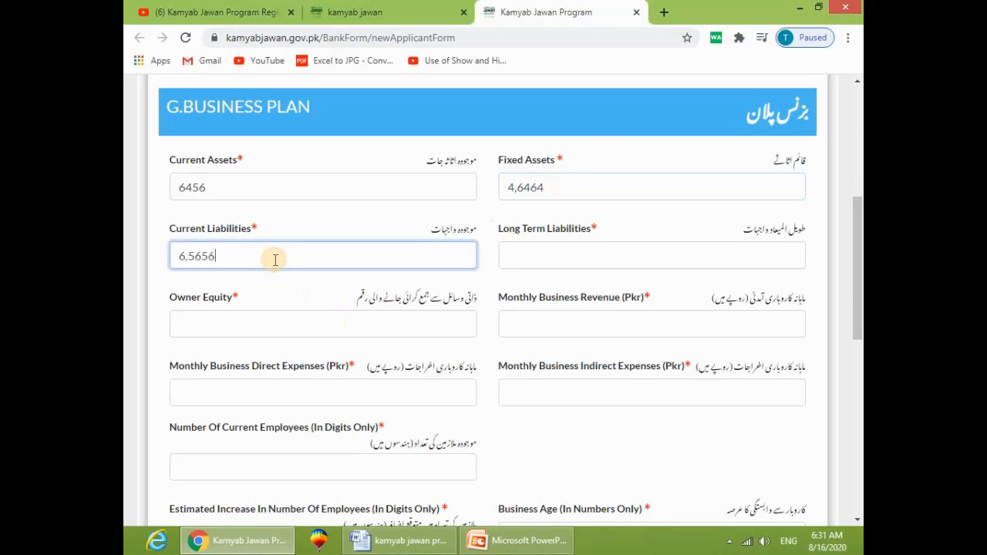
pyautogui.click(575, 258)
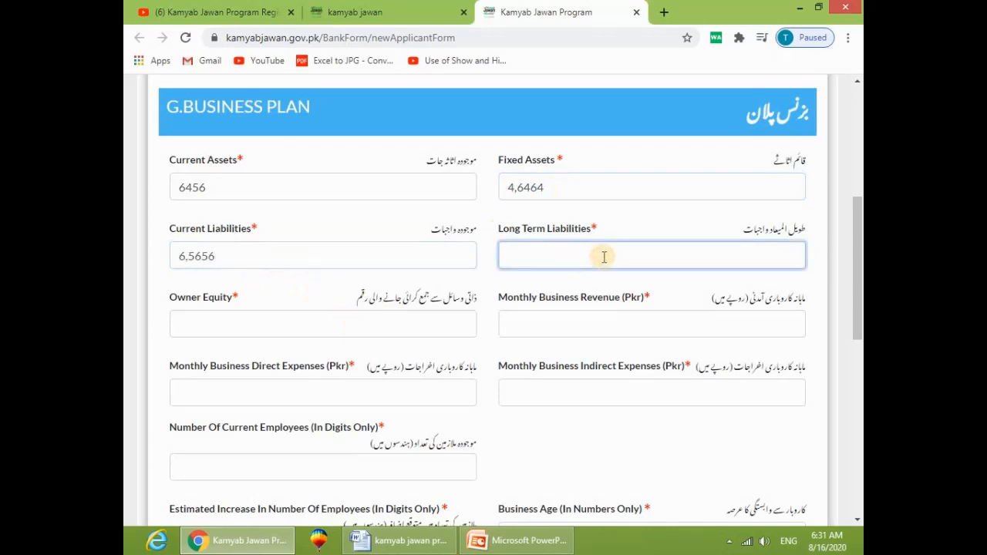
pyautogui.write('6,4646')
# Step: Enter owner equity 46466, monthly revenue 54,5455 and direct expenses 446,4646
pyautogui.click(416, 330)
pyautogui.write('46466')
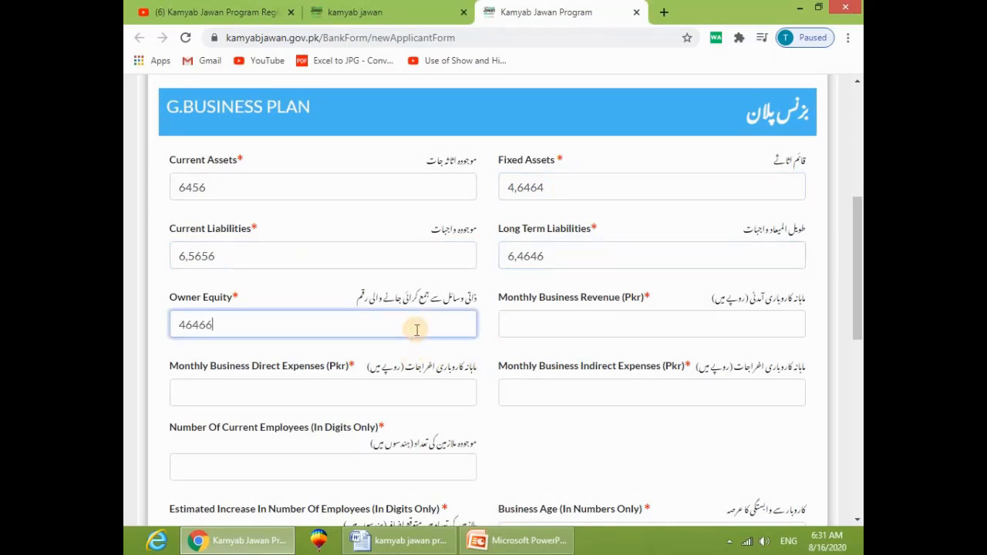
pyautogui.click(545, 329)
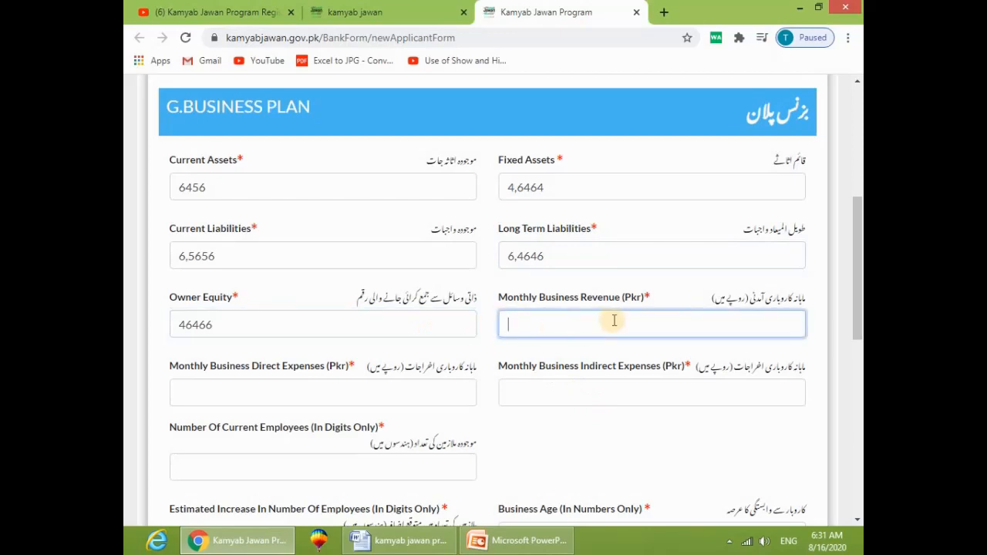
pyautogui.write('54,5455')
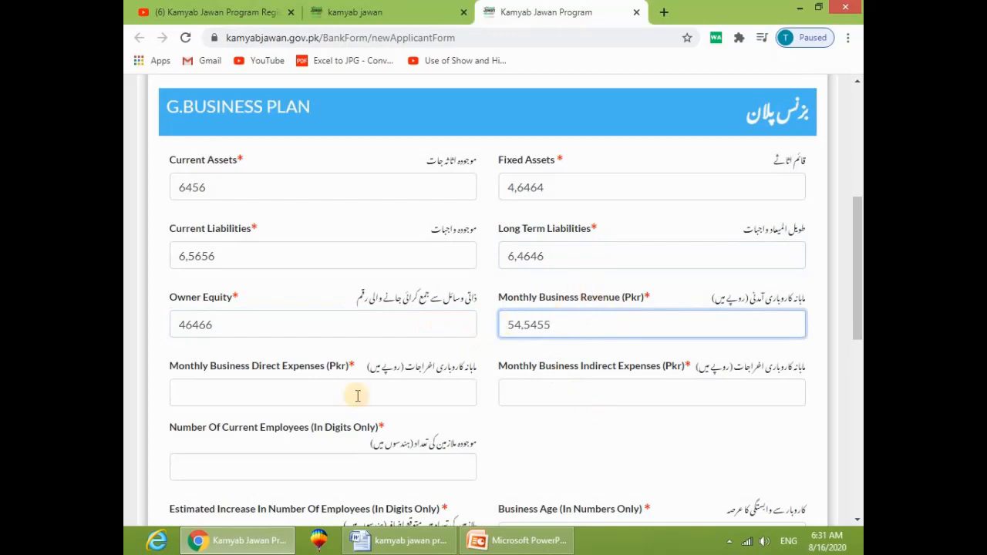
pyautogui.click(287, 390)
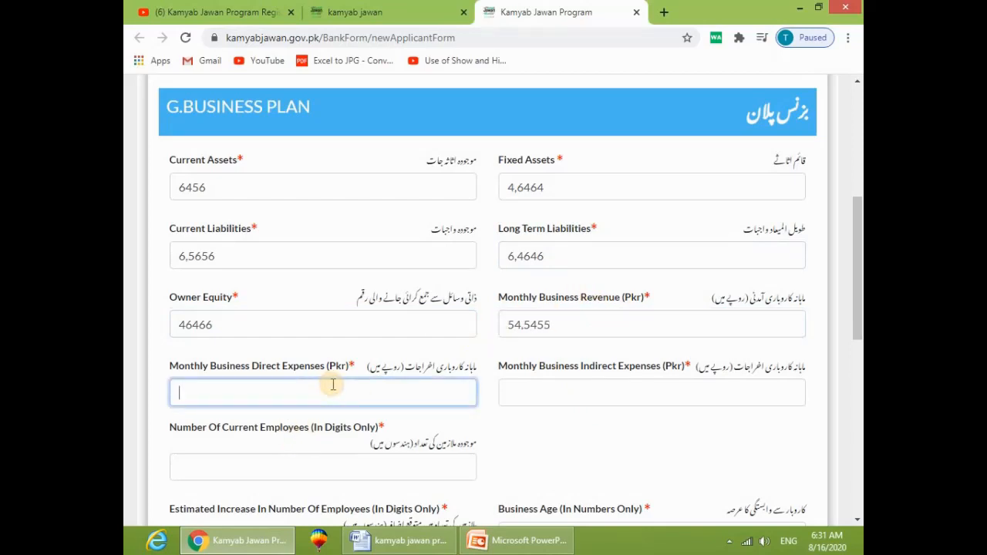
pyautogui.write('446,4646')
pyautogui.click(678, 393)
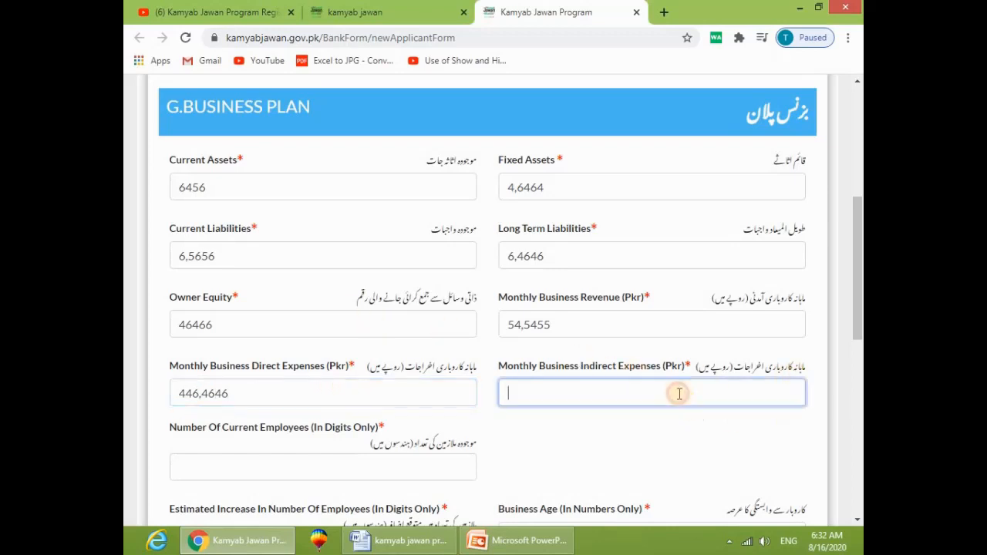
# Step: Enter indirect expenses 446, 5 current employees, an increase of 6 and business age 12
pyautogui.write('446')
pyautogui.scroll(-2, 679, 393)
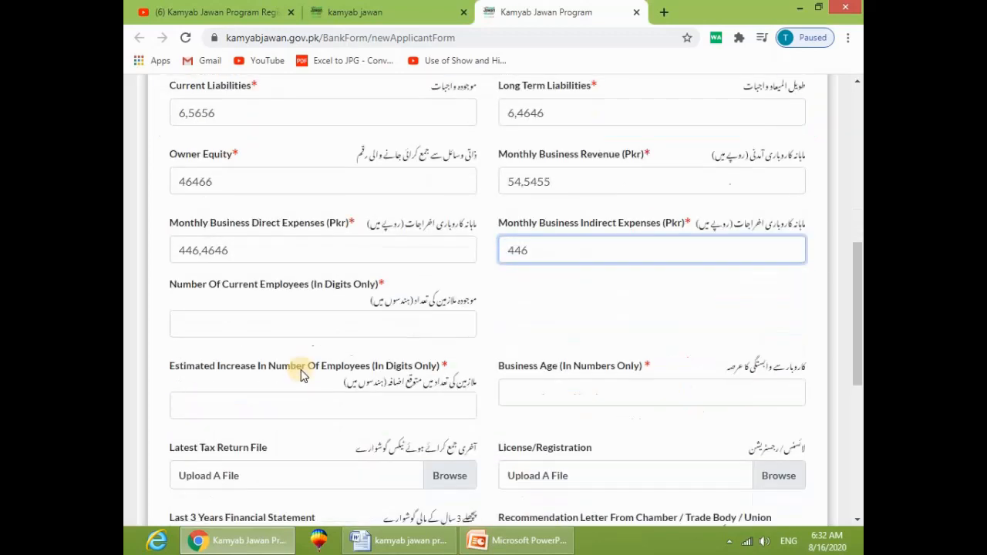
pyautogui.click(313, 319)
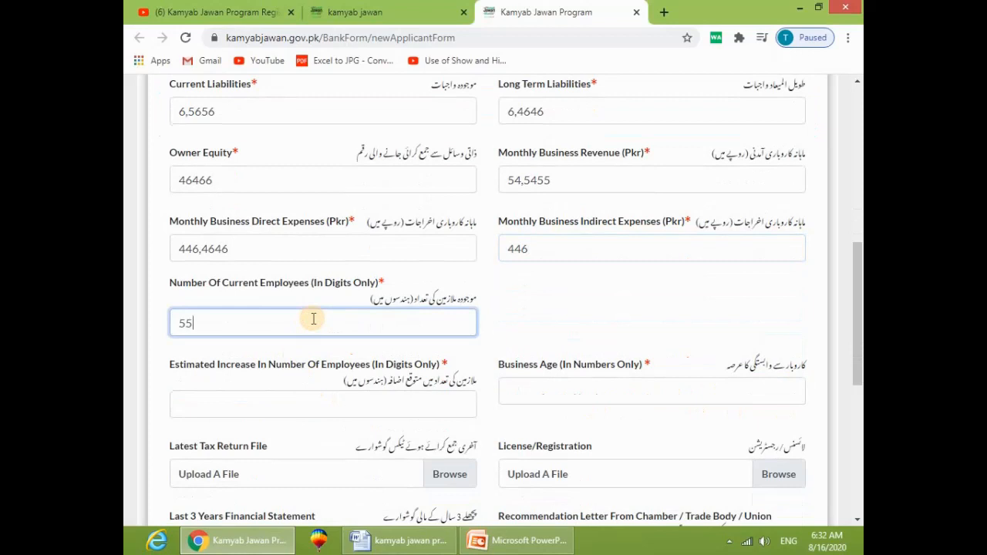
pyautogui.click(357, 409)
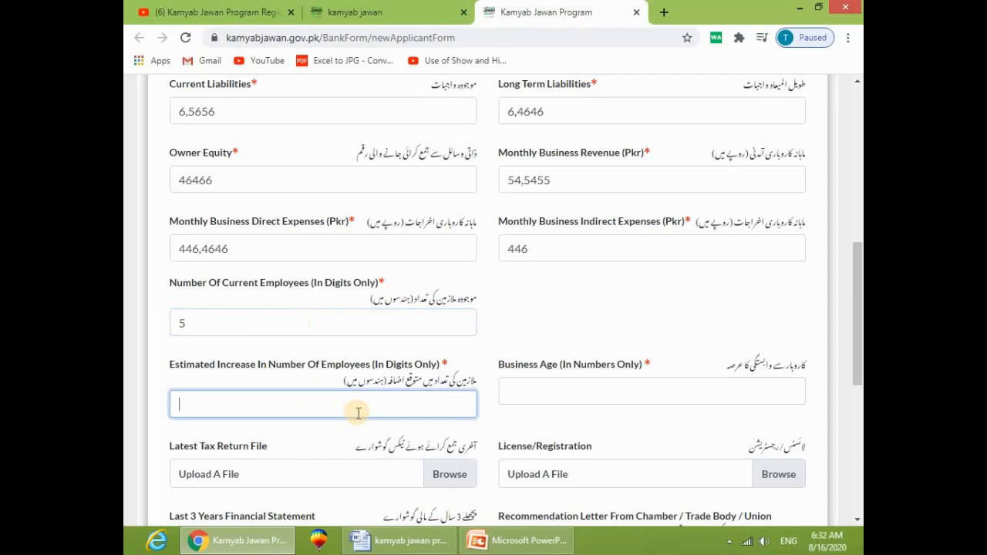
pyautogui.click(553, 397)
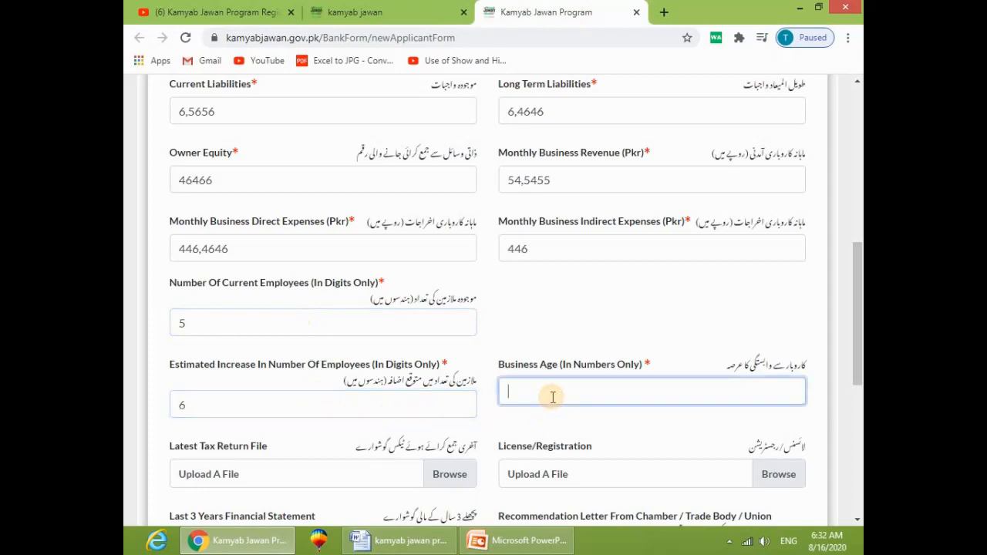
pyautogui.write('44')
pyautogui.scroll(-2, 553, 397)
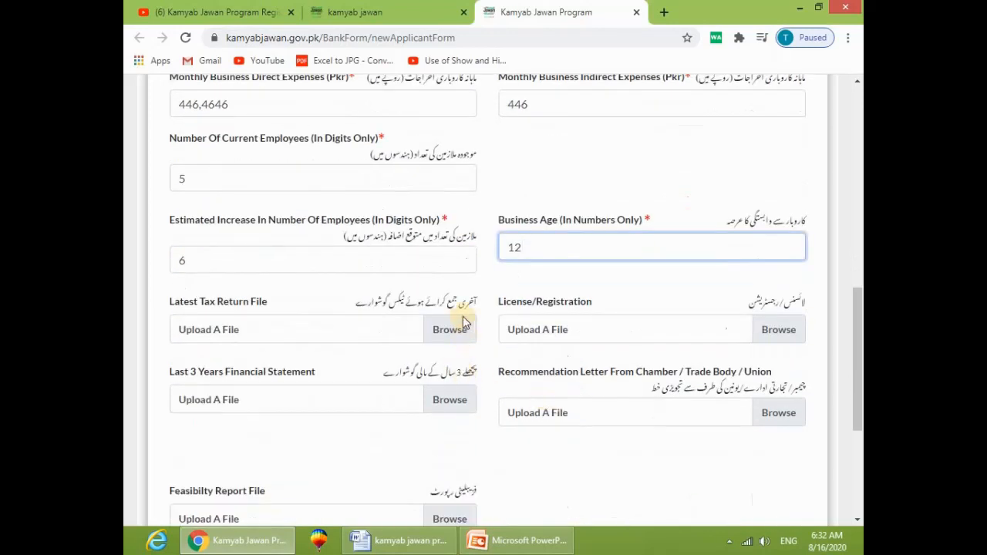
pyautogui.scroll(-1, 596, 351)
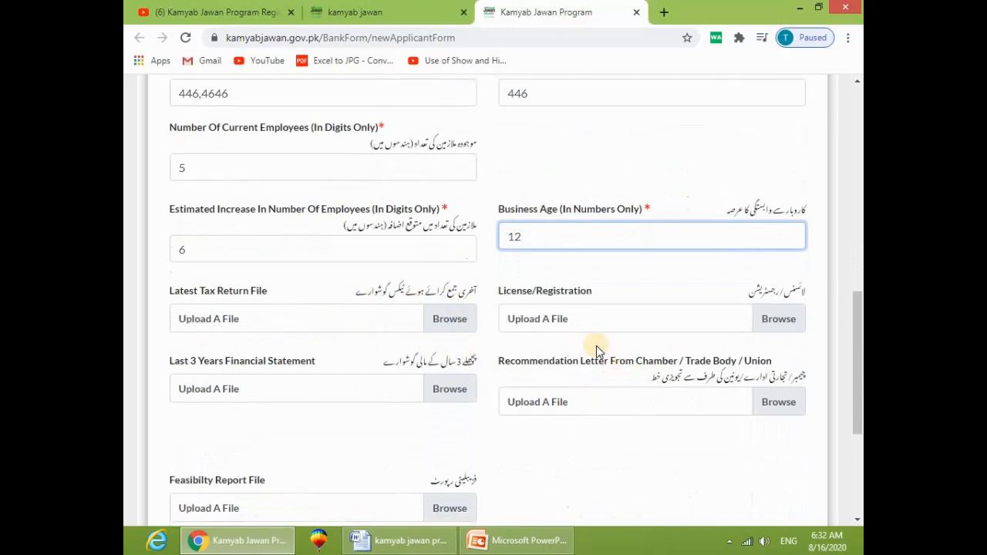
pyautogui.scroll(-1, 306, 441)
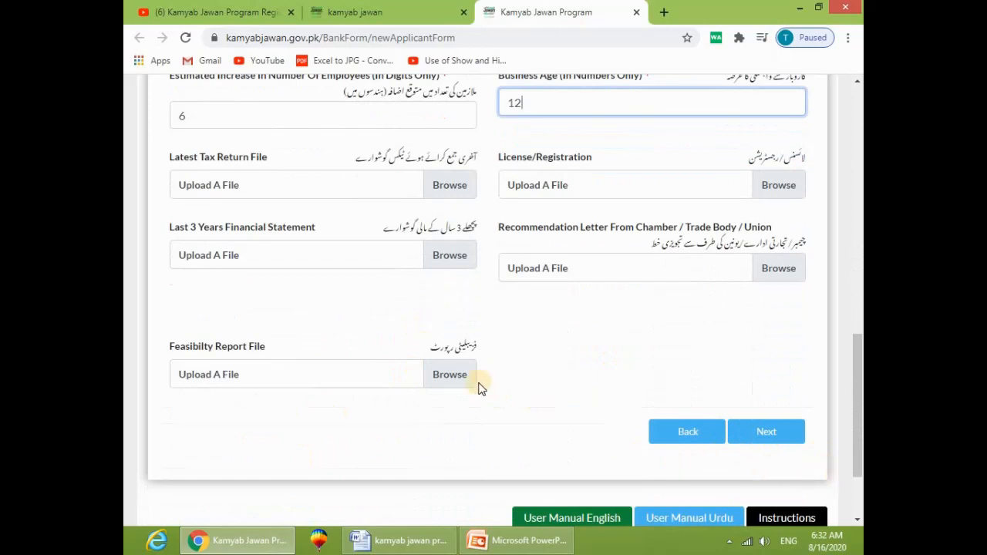
pyautogui.scroll(1, 615, 432)
# Step: Continue to Financing History, answer No to the loan defaulter question, and select Loan Defaulter Detail
pyautogui.click(775, 503)
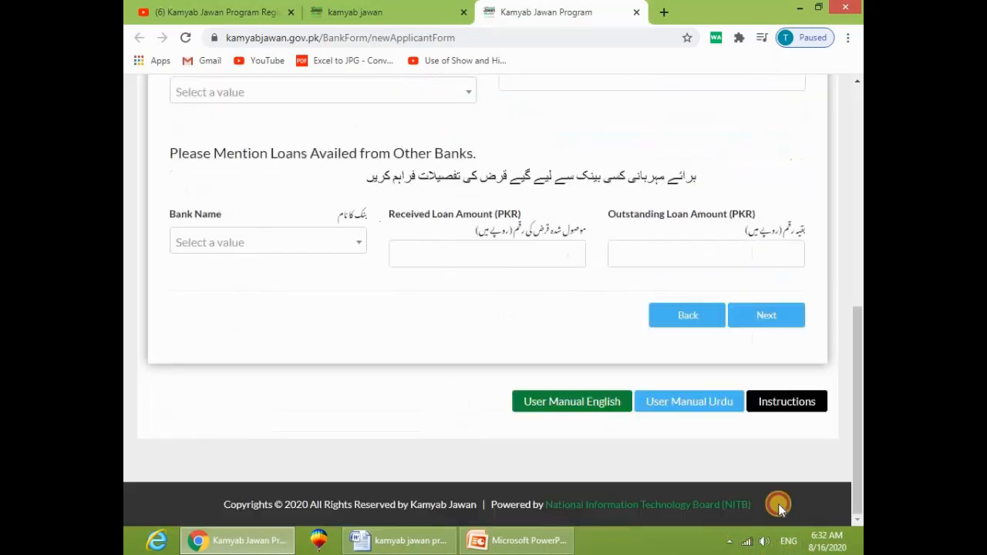
pyautogui.scroll(4, 546, 424)
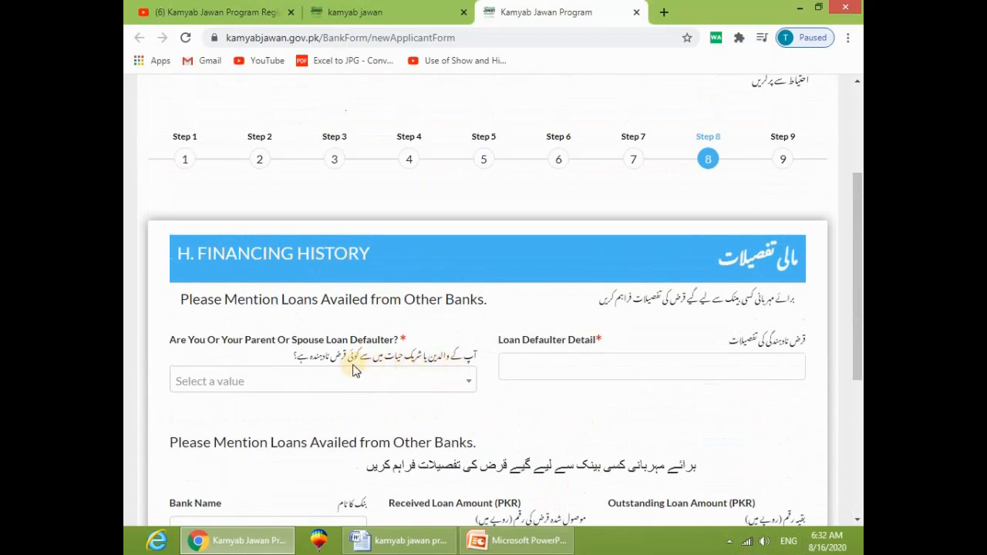
pyautogui.click(318, 381)
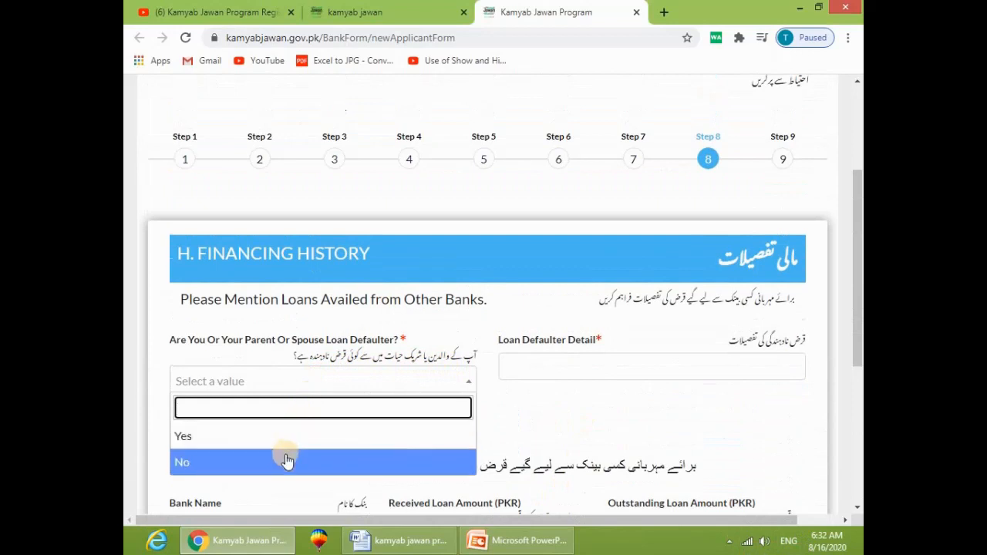
pyautogui.click(285, 457)
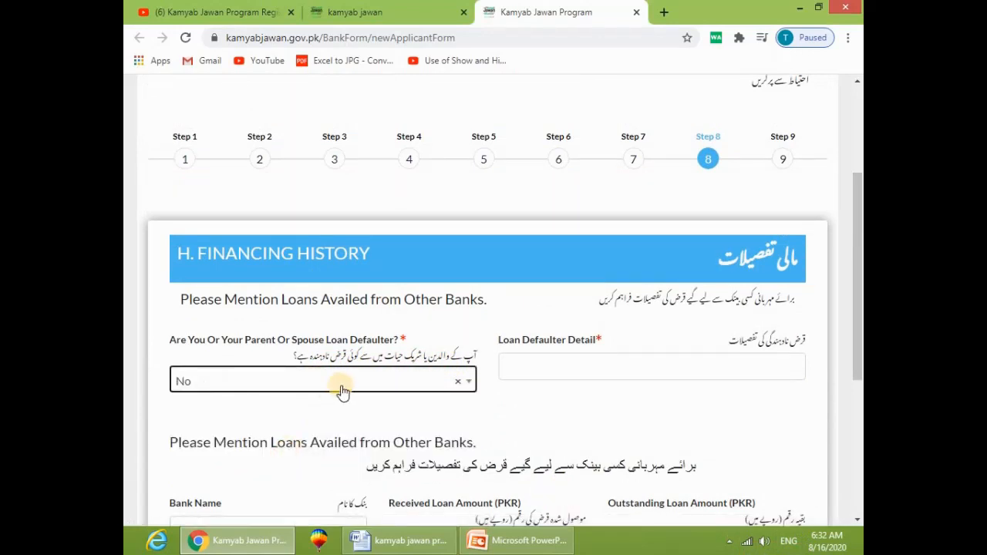
pyautogui.click(673, 372)
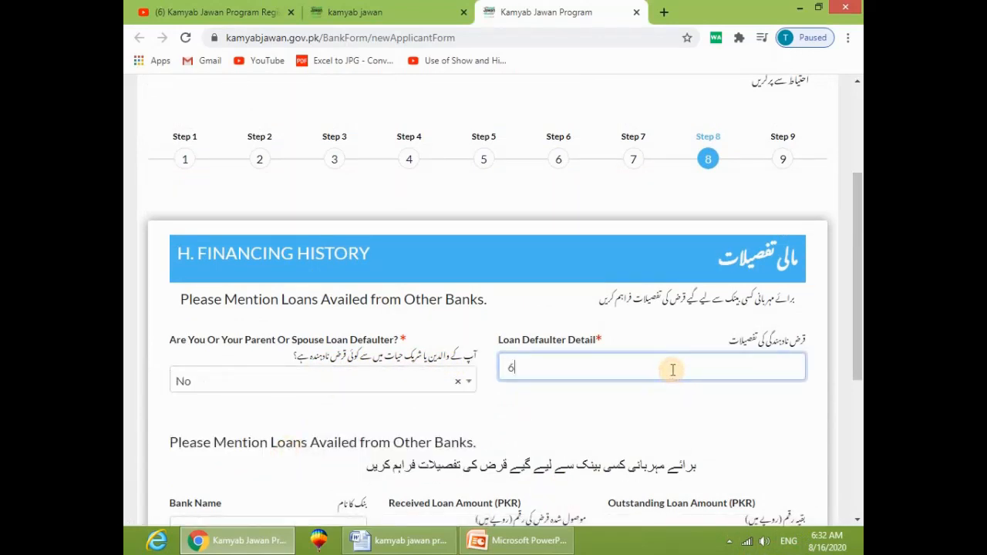
pyautogui.scroll(-3, 655, 373)
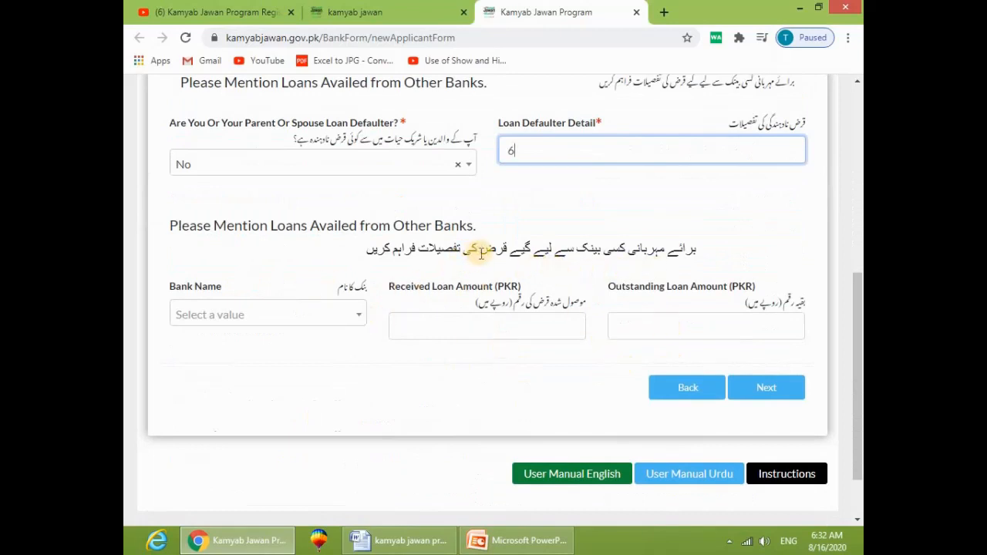
# Step: Continue to References and enter the full names of Reference 1 and Reference 2
pyautogui.click(760, 388)
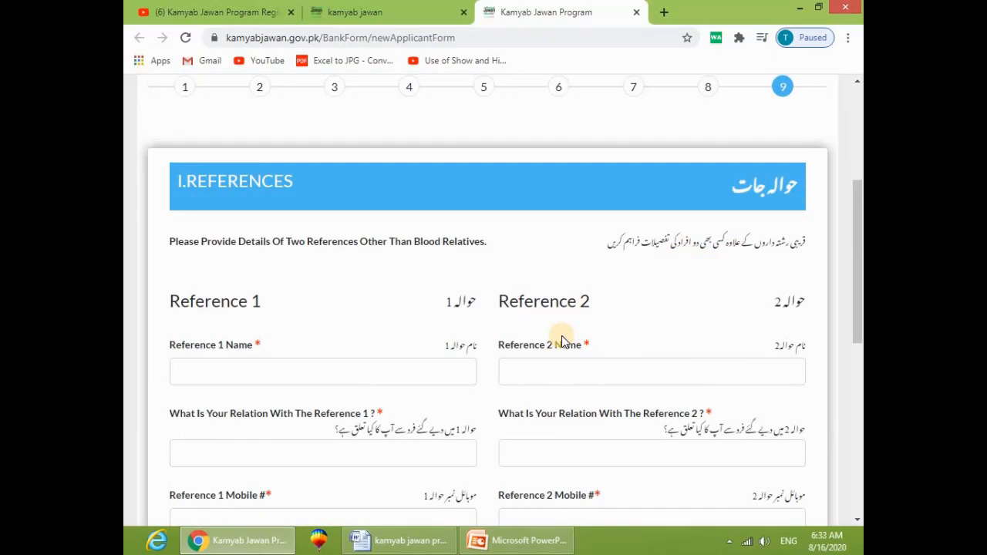
pyautogui.scroll(-1, 564, 339)
pyautogui.scroll(-1, 566, 339)
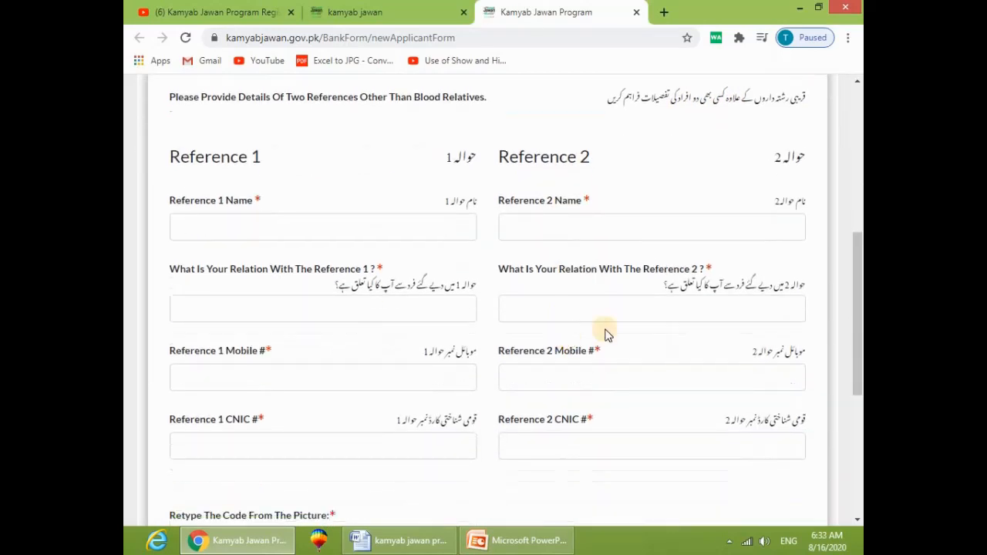
pyautogui.click(322, 229)
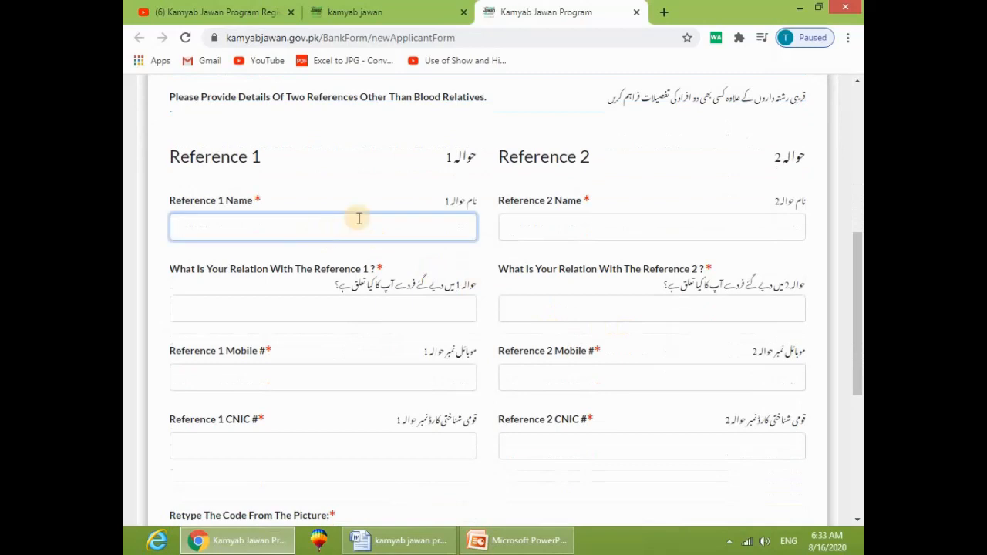
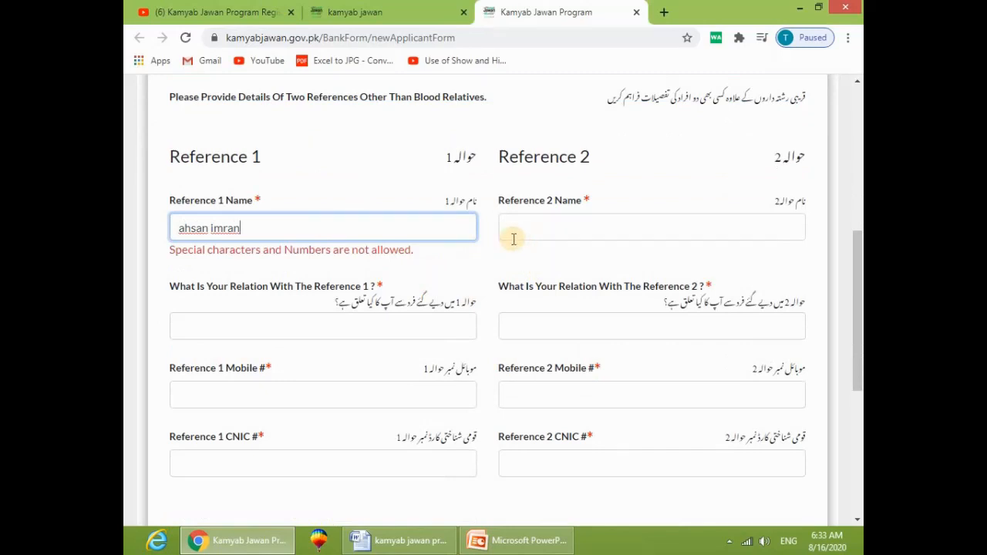
pyautogui.click(566, 227)
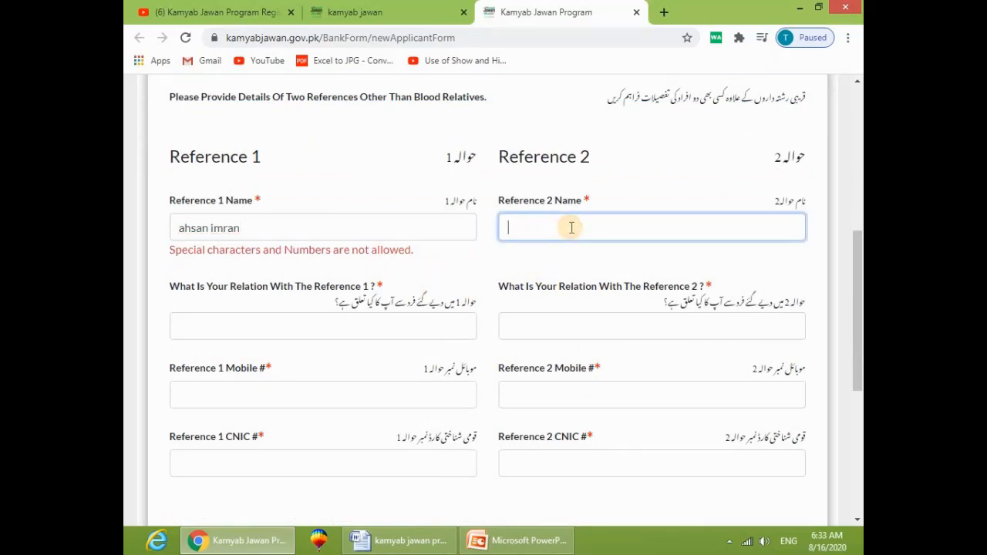
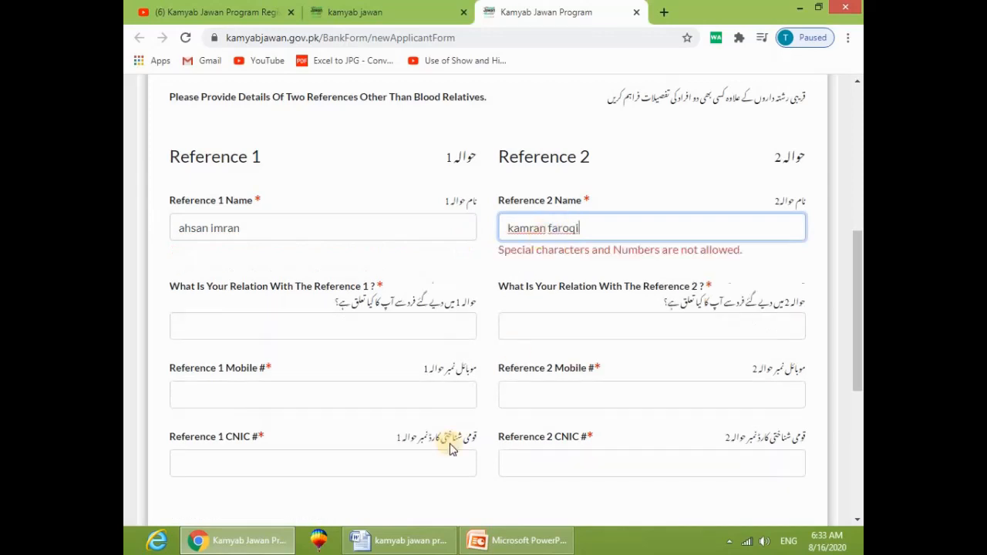
pyautogui.click(390, 326)
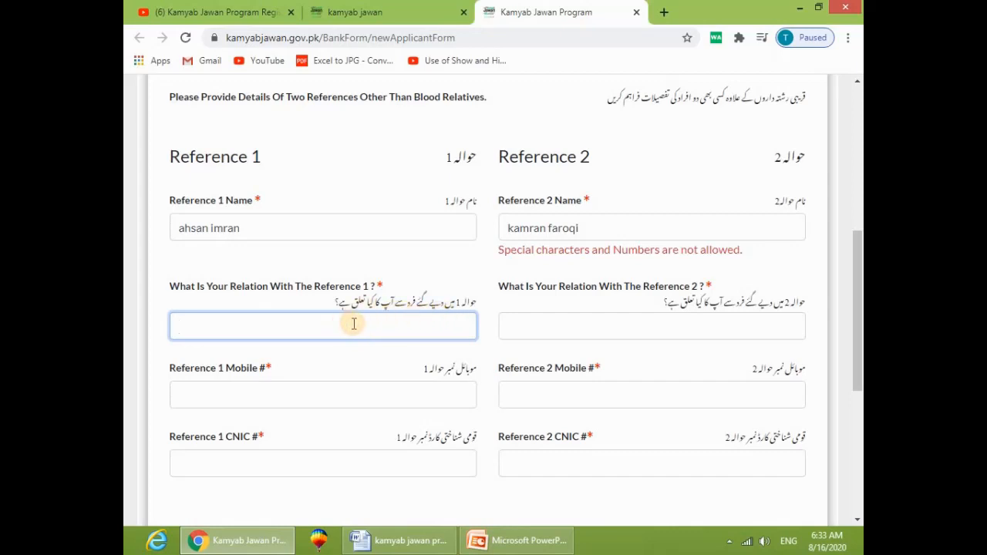
# Step: Set the relation for both Reference 1 and Reference 2 to 'cousion'
pyautogui.write('cous')
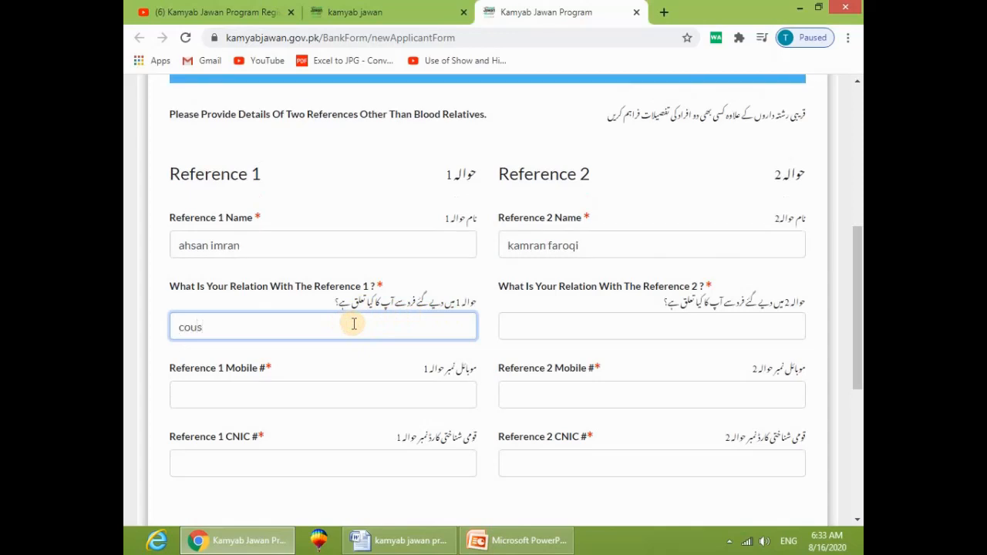
pyautogui.write('ion')
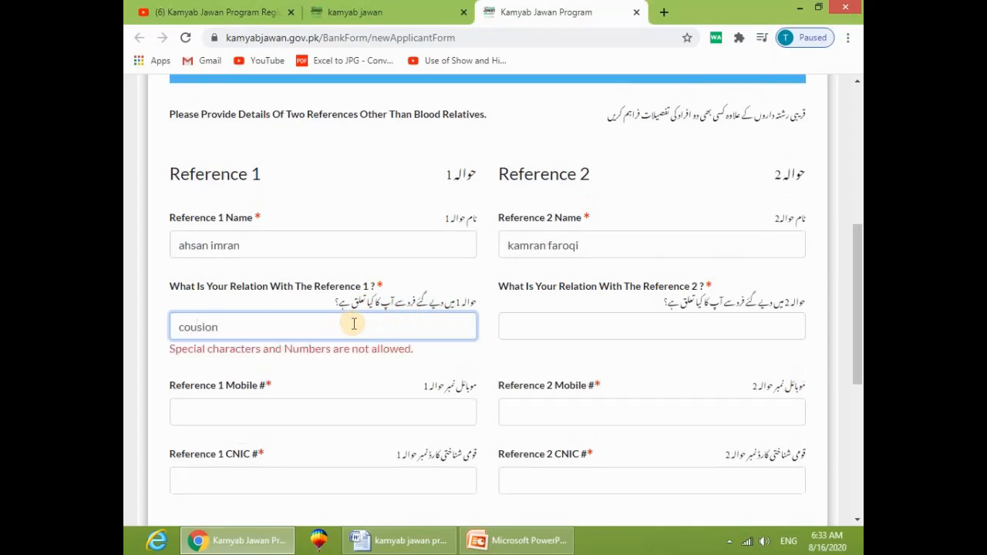
pyautogui.click(587, 327)
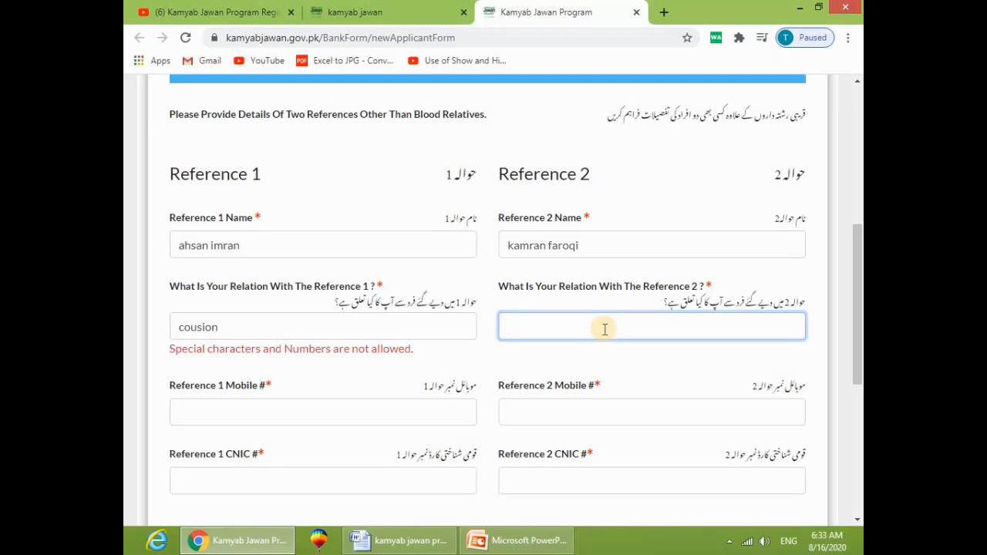
pyautogui.write('cousion')
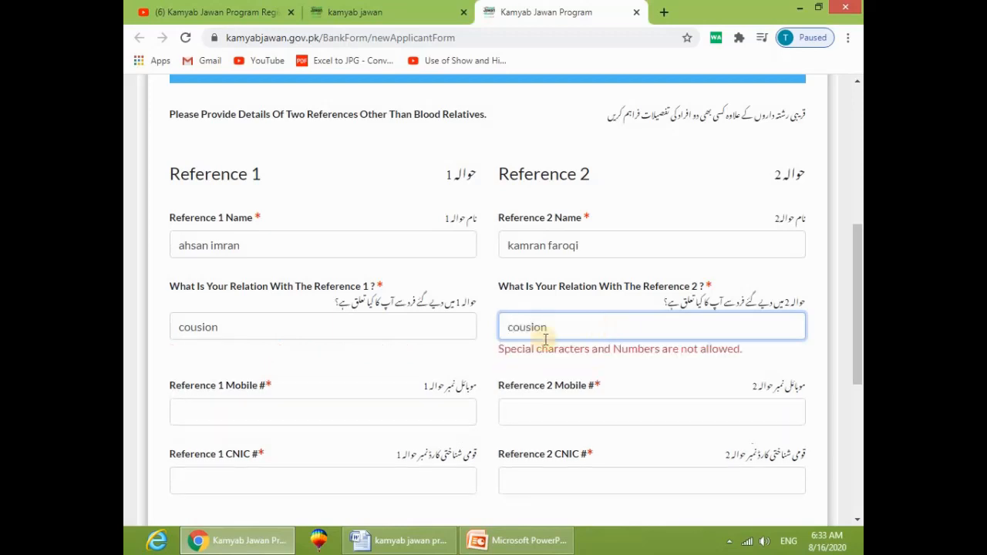
pyautogui.click(254, 432)
# Step: Enter the mobile numbers for Reference 1 and Reference 2
pyautogui.click(308, 402)
pyautogui.write('03')
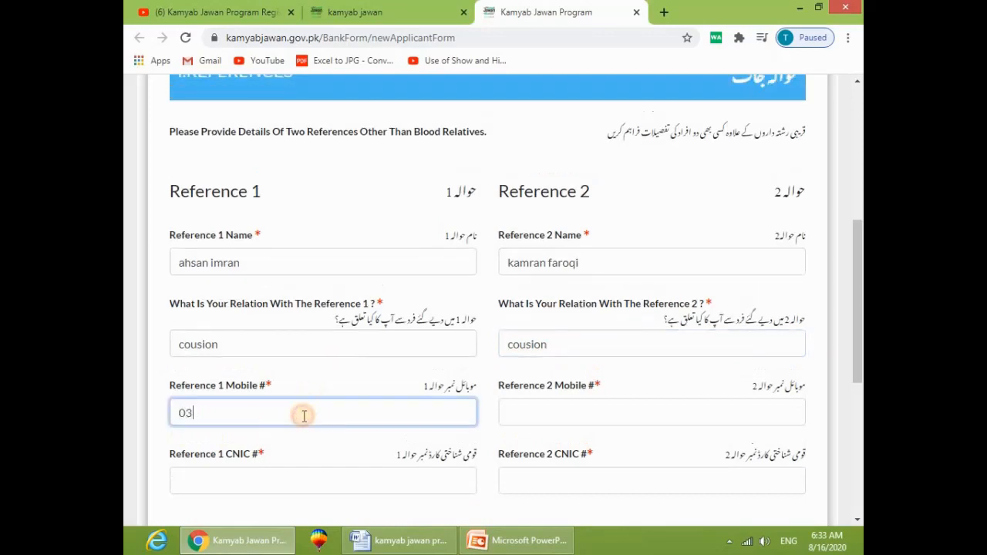
pyautogui.write('444444454')
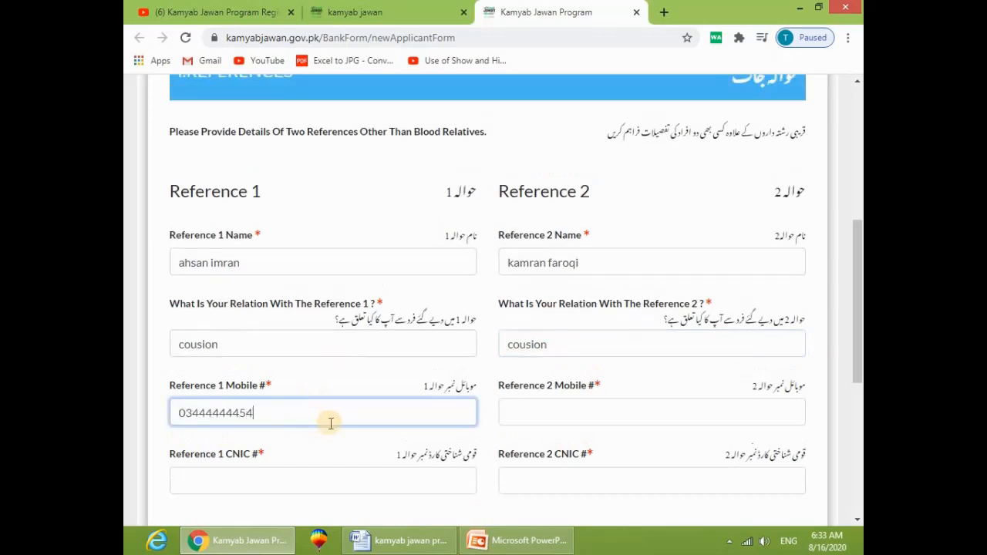
pyautogui.click(595, 412)
pyautogui.write('0364564')
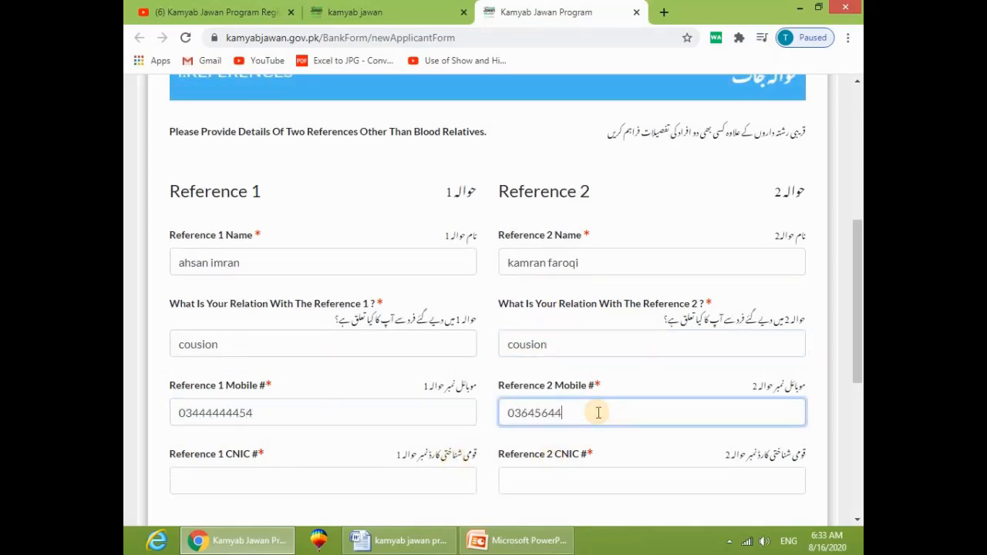
pyautogui.write('4')
# Step: Enter the CNIC numbers for both references
pyautogui.scroll(-1, 597, 413)
pyautogui.click(264, 401)
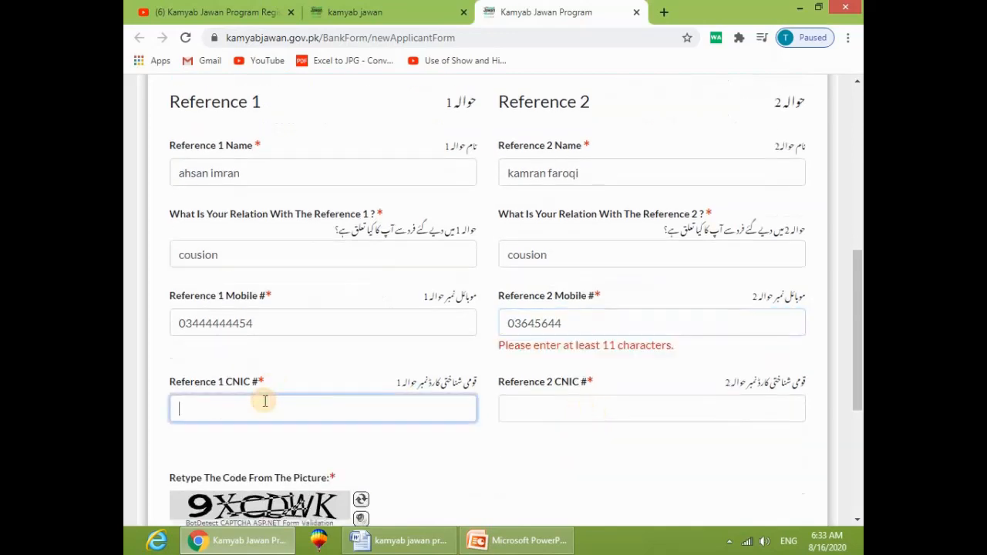
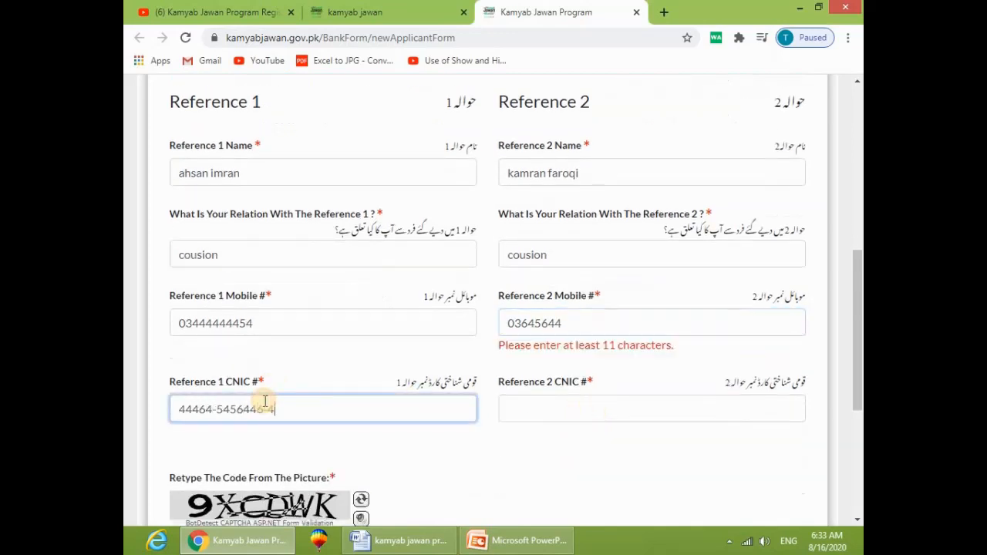
pyautogui.click(538, 402)
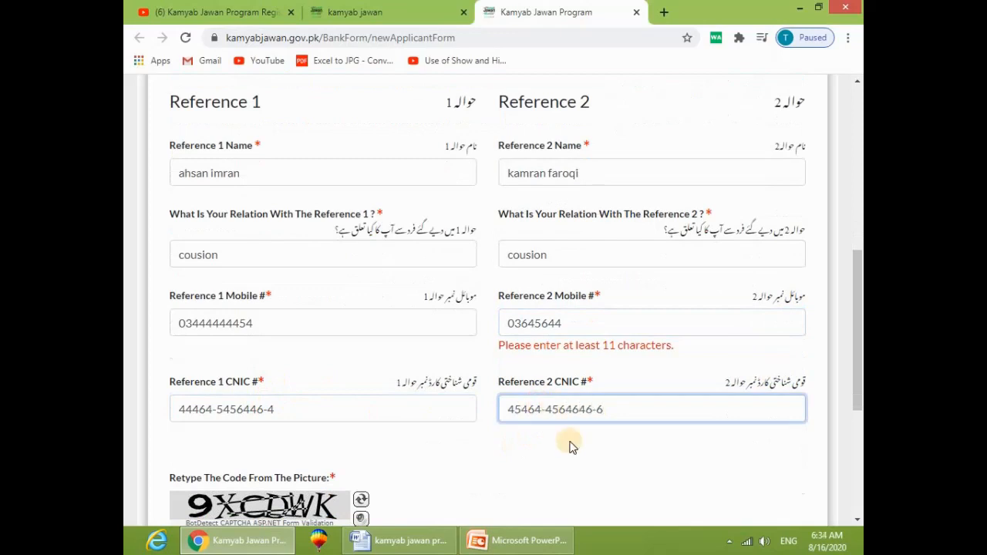
pyautogui.scroll(-2, 568, 440)
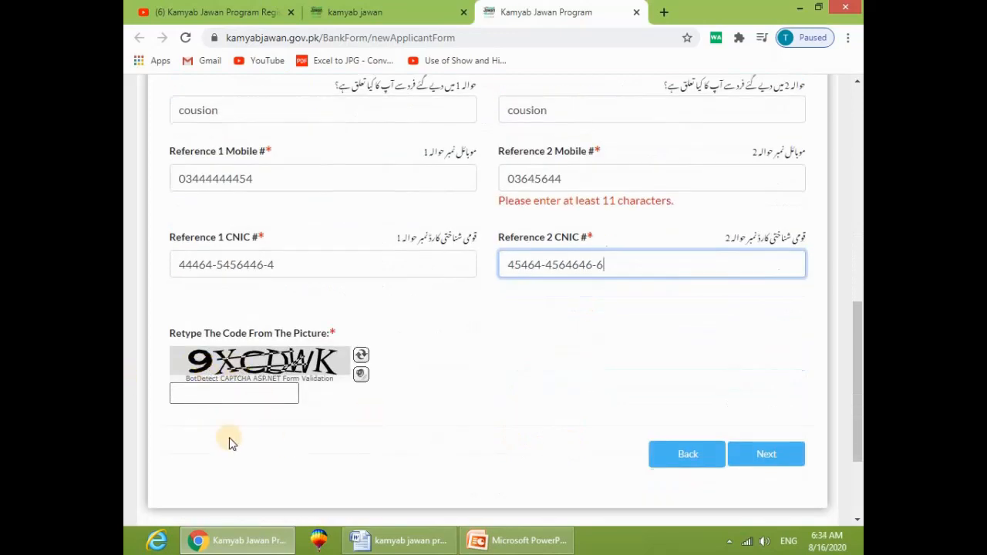
# Step: Enter the picture captcha code and try to advance the form
pyautogui.click(246, 397)
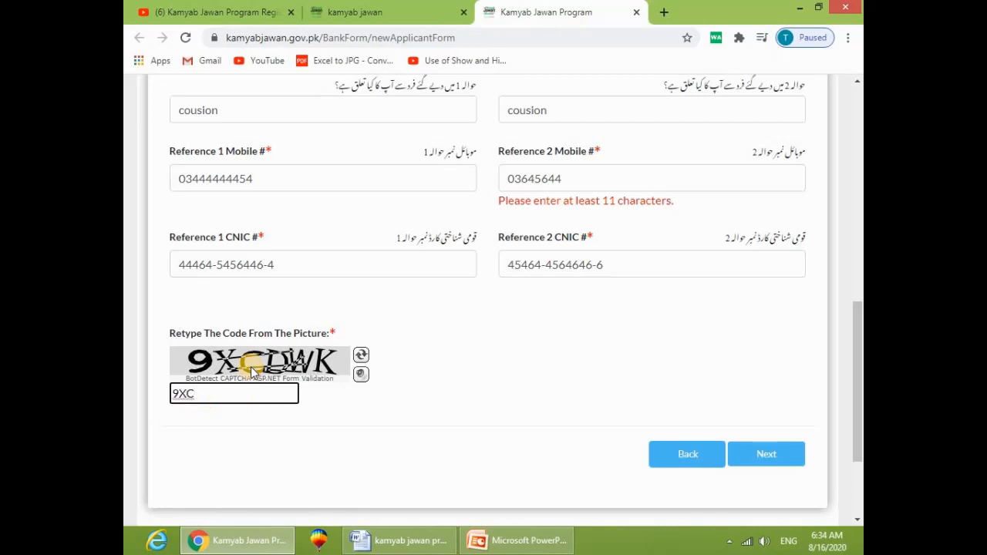
pyautogui.write('CWK')
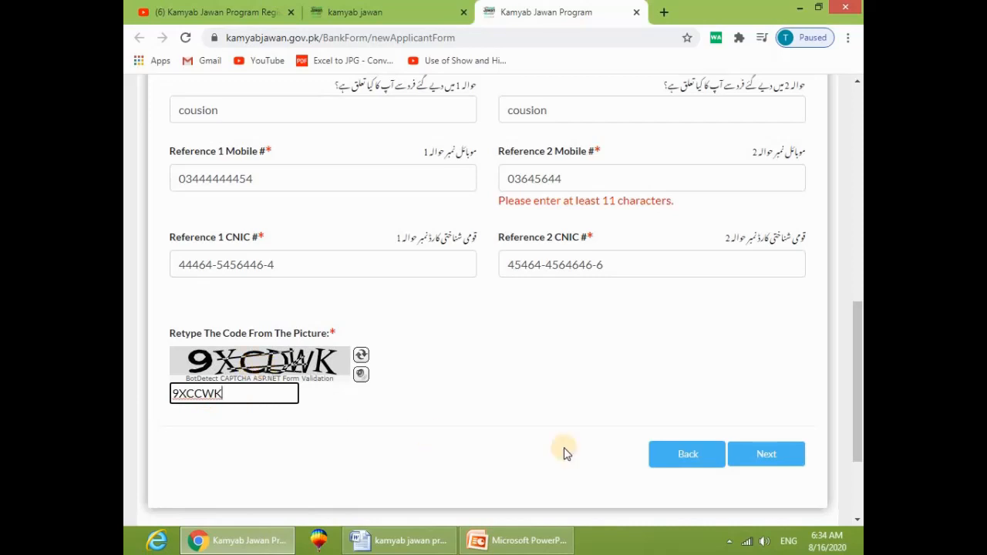
pyautogui.click(780, 462)
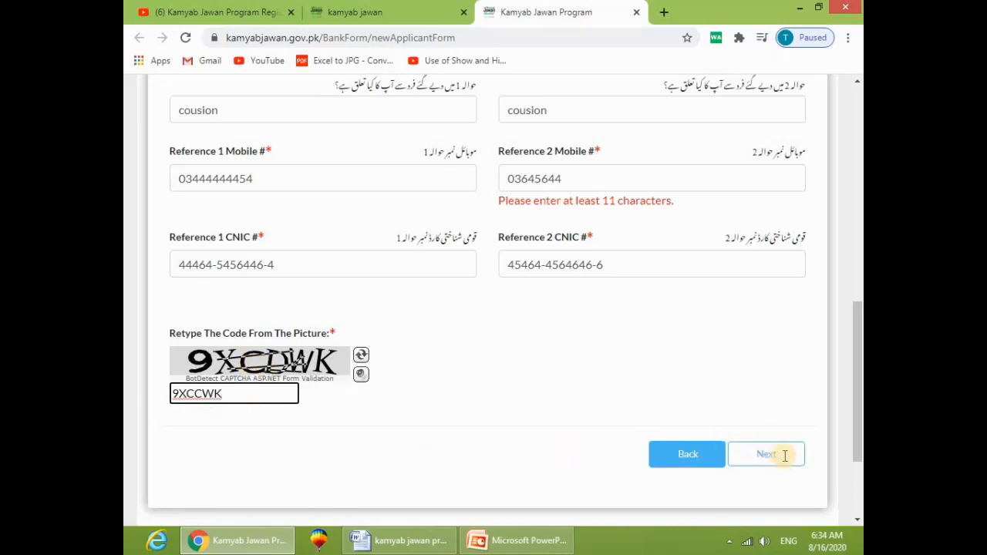
pyautogui.click(775, 453)
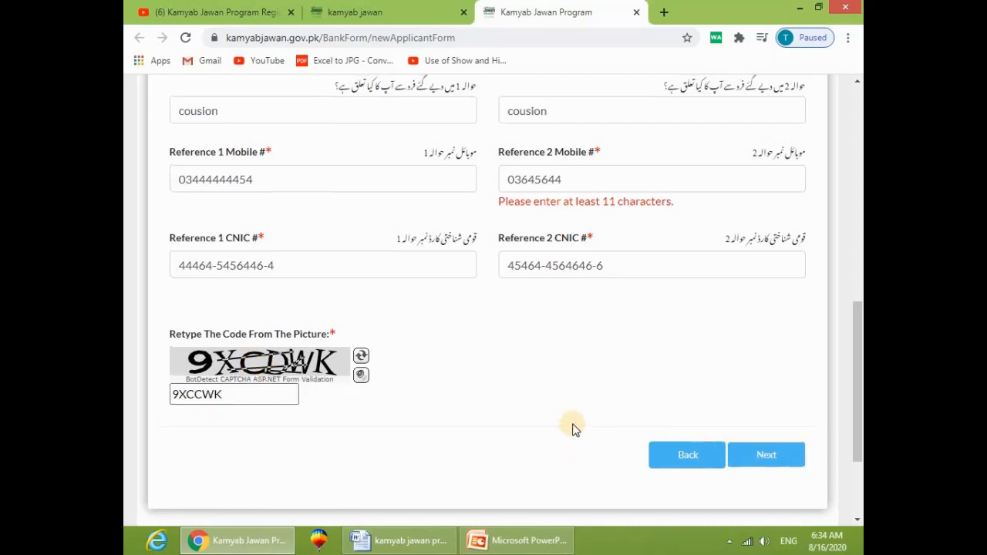
# Step: Complete Reference 2's mobile number to 11 digits and continue to the Declaration page
pyautogui.scroll(2, 575, 424)
pyautogui.click(582, 322)
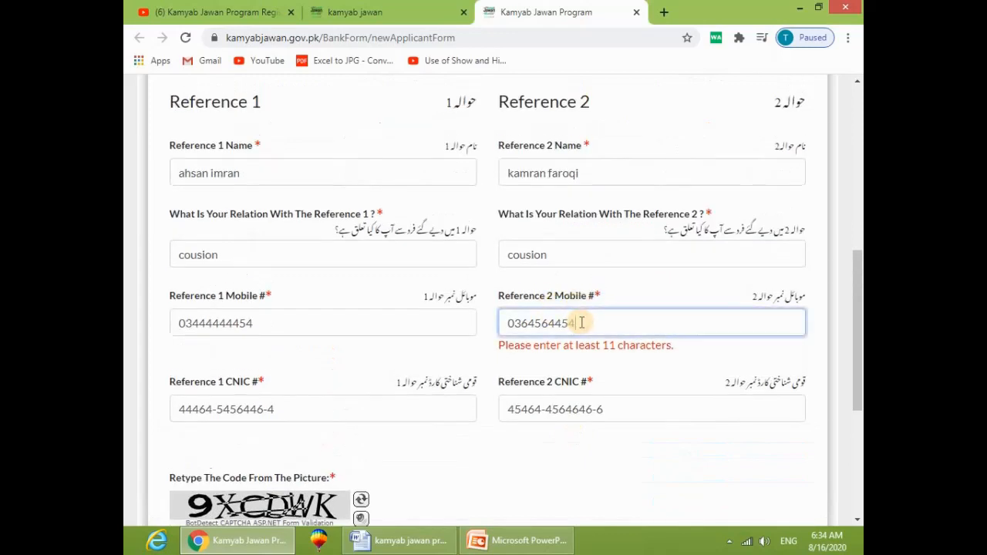
pyautogui.write('5')
pyautogui.scroll(-3, 627, 407)
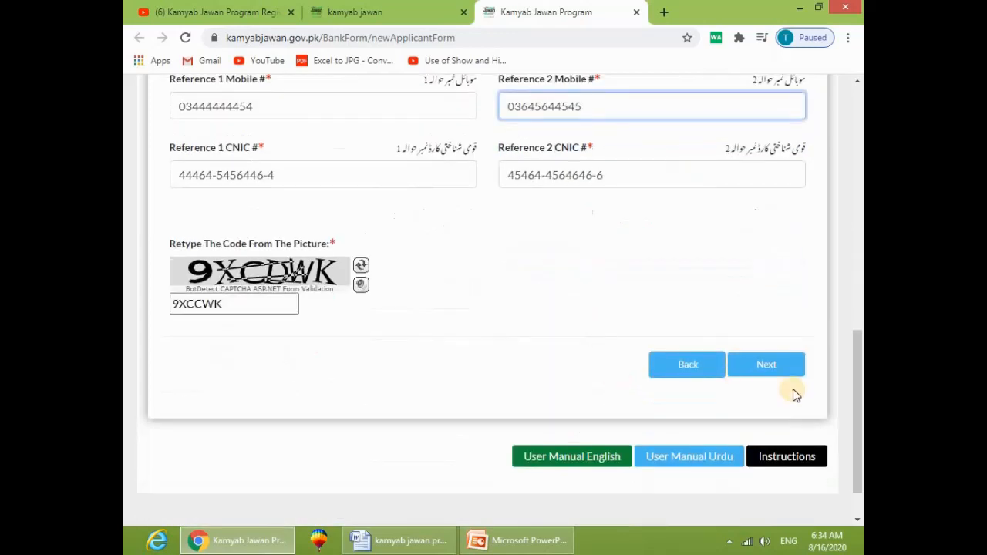
pyautogui.click(768, 364)
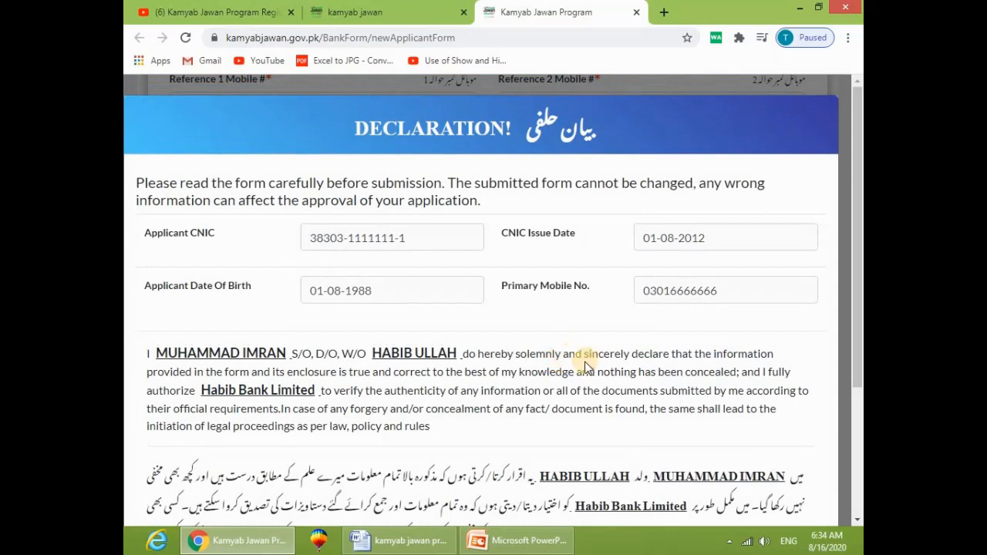
# Step: Tick 'I Agree To Terms And Conditions' at the bottom of the Declaration popup
pyautogui.scroll(-2, 355, 293)
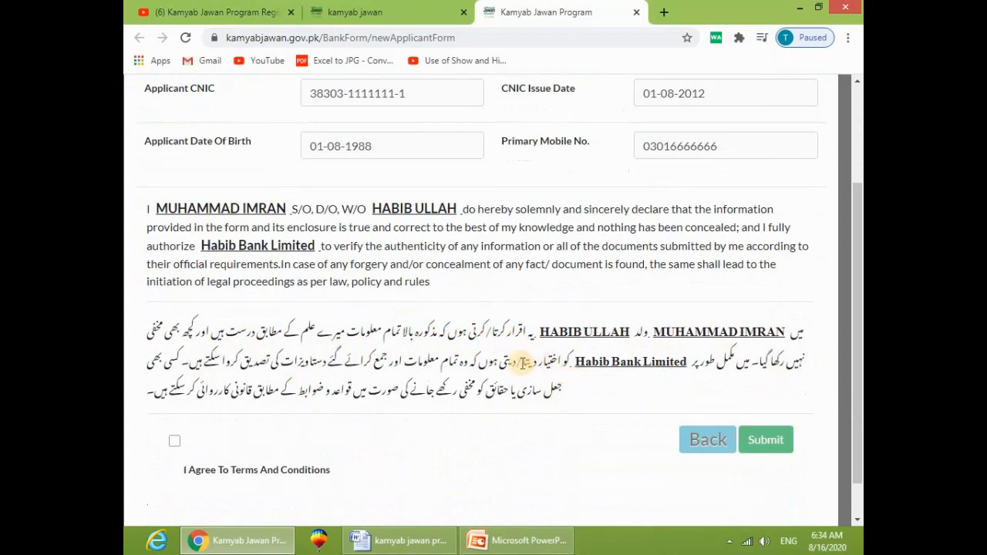
pyautogui.scroll(-1, 293, 377)
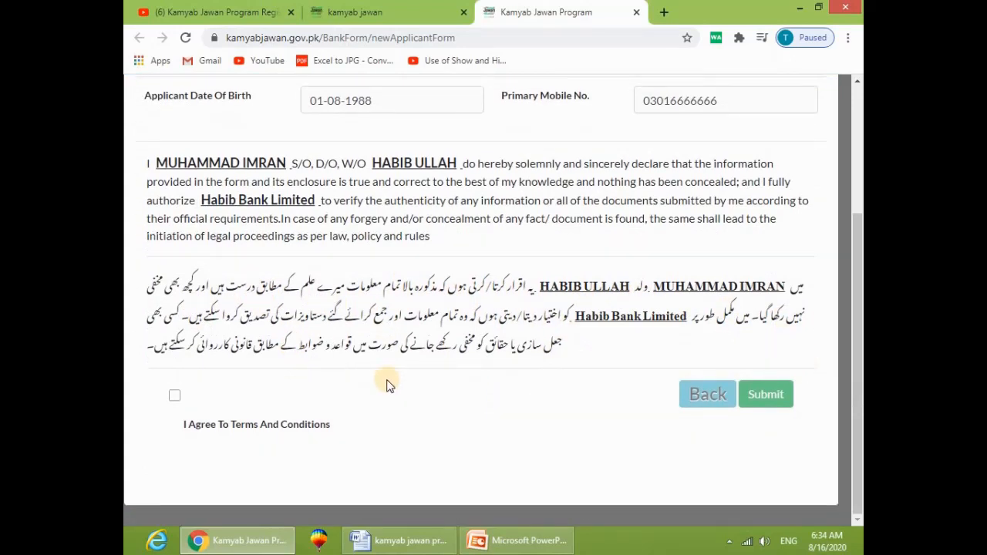
pyautogui.click(174, 395)
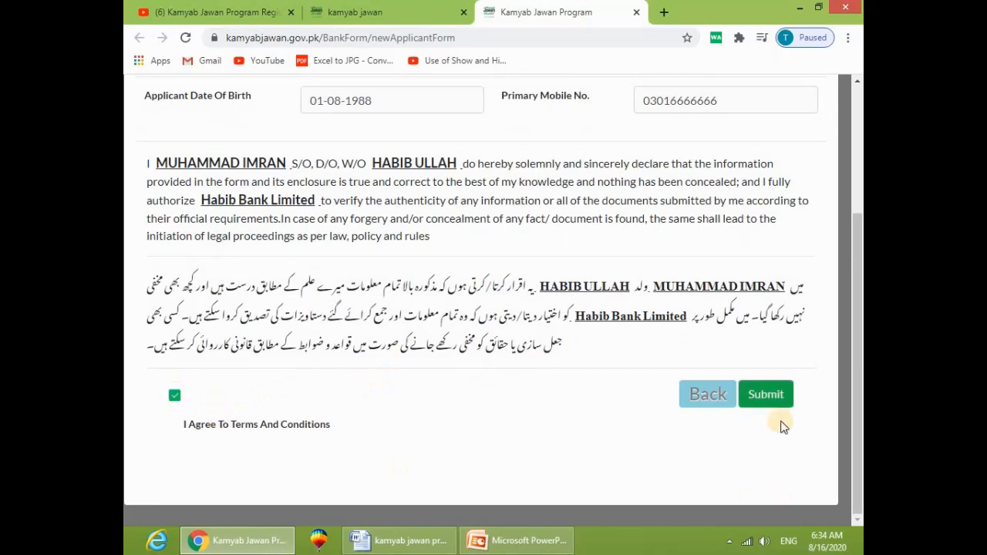
pyautogui.scroll(2, 771, 397)
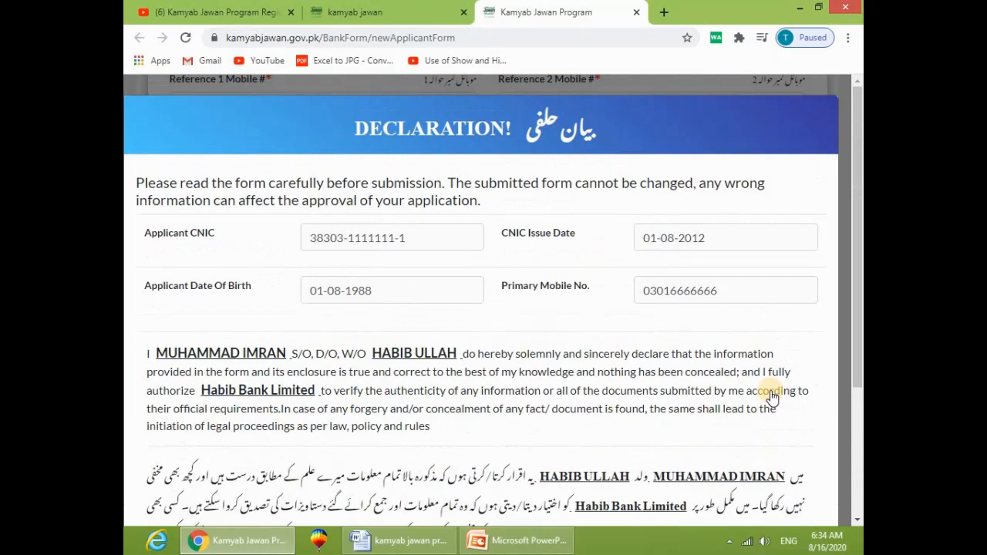
pyautogui.scroll(-2, 772, 396)
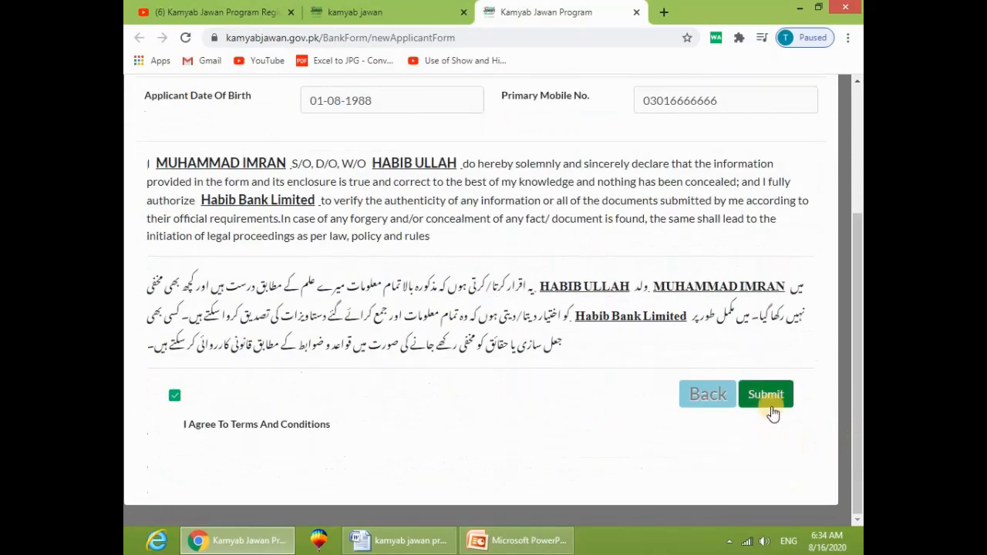